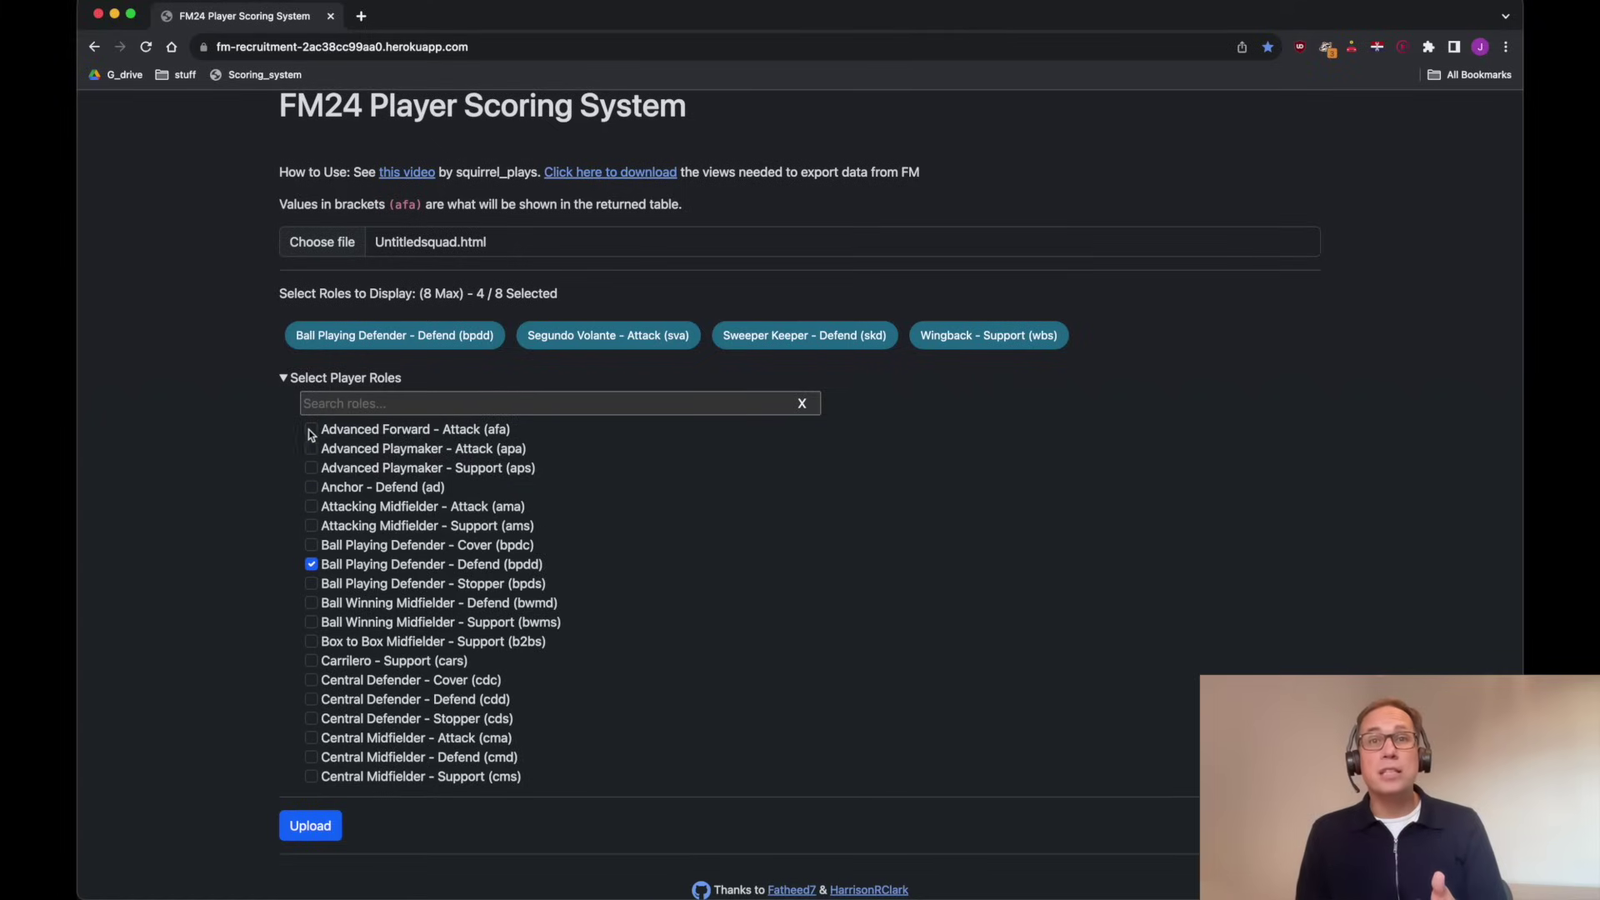
Step: Add Advanced Forward - Attack as the fifth role and upload the squad for scoring
left_click(311, 429)
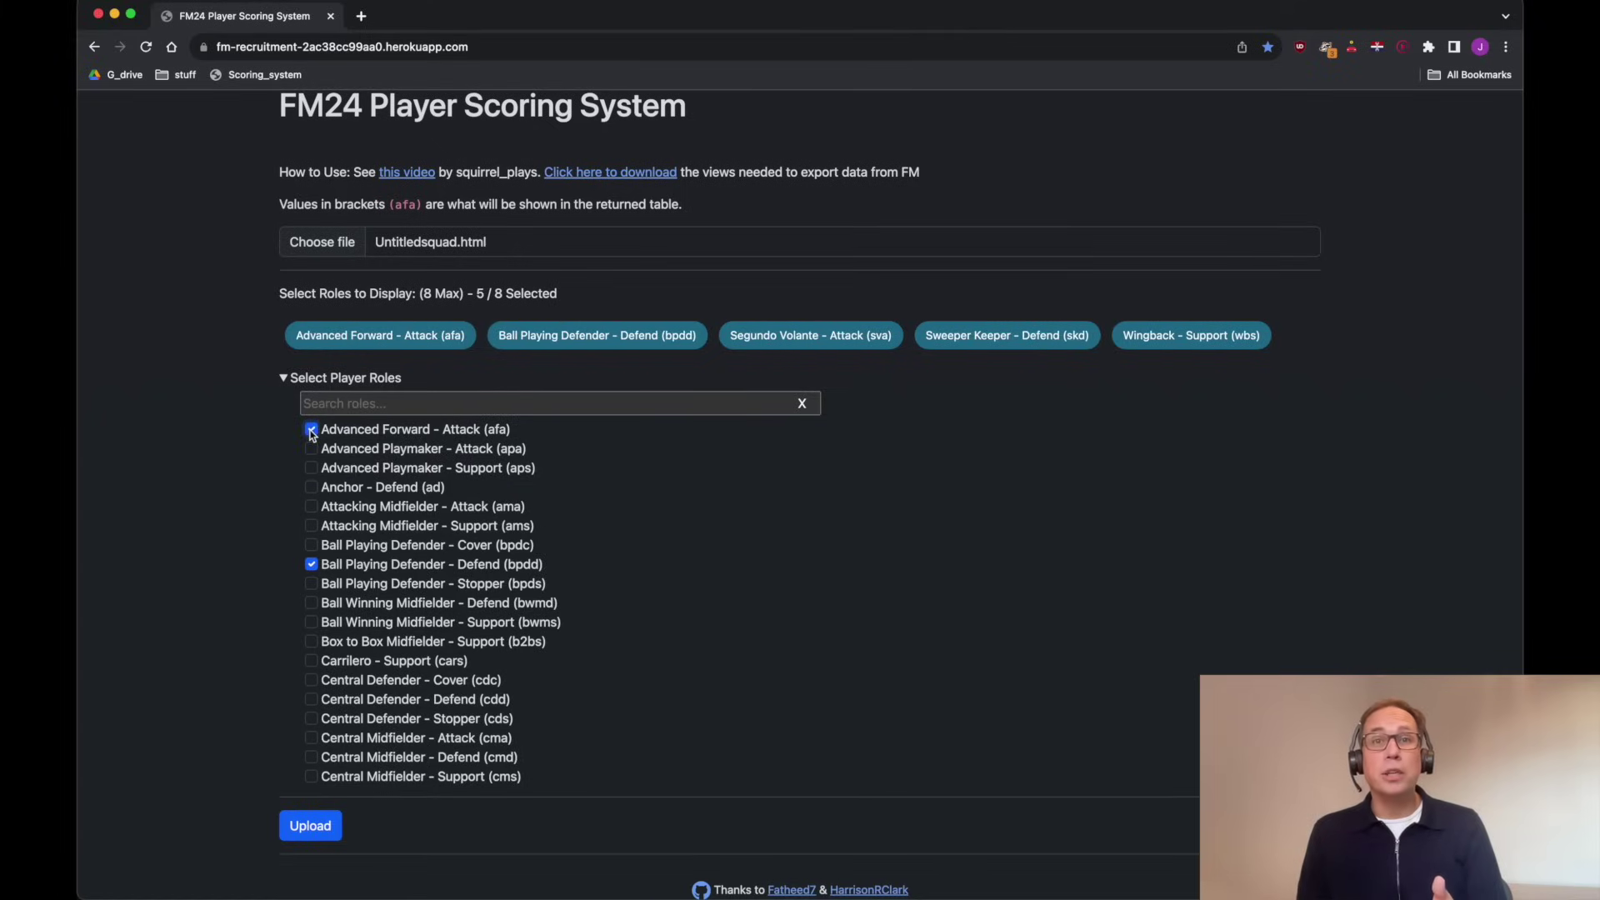
left_click(314, 827)
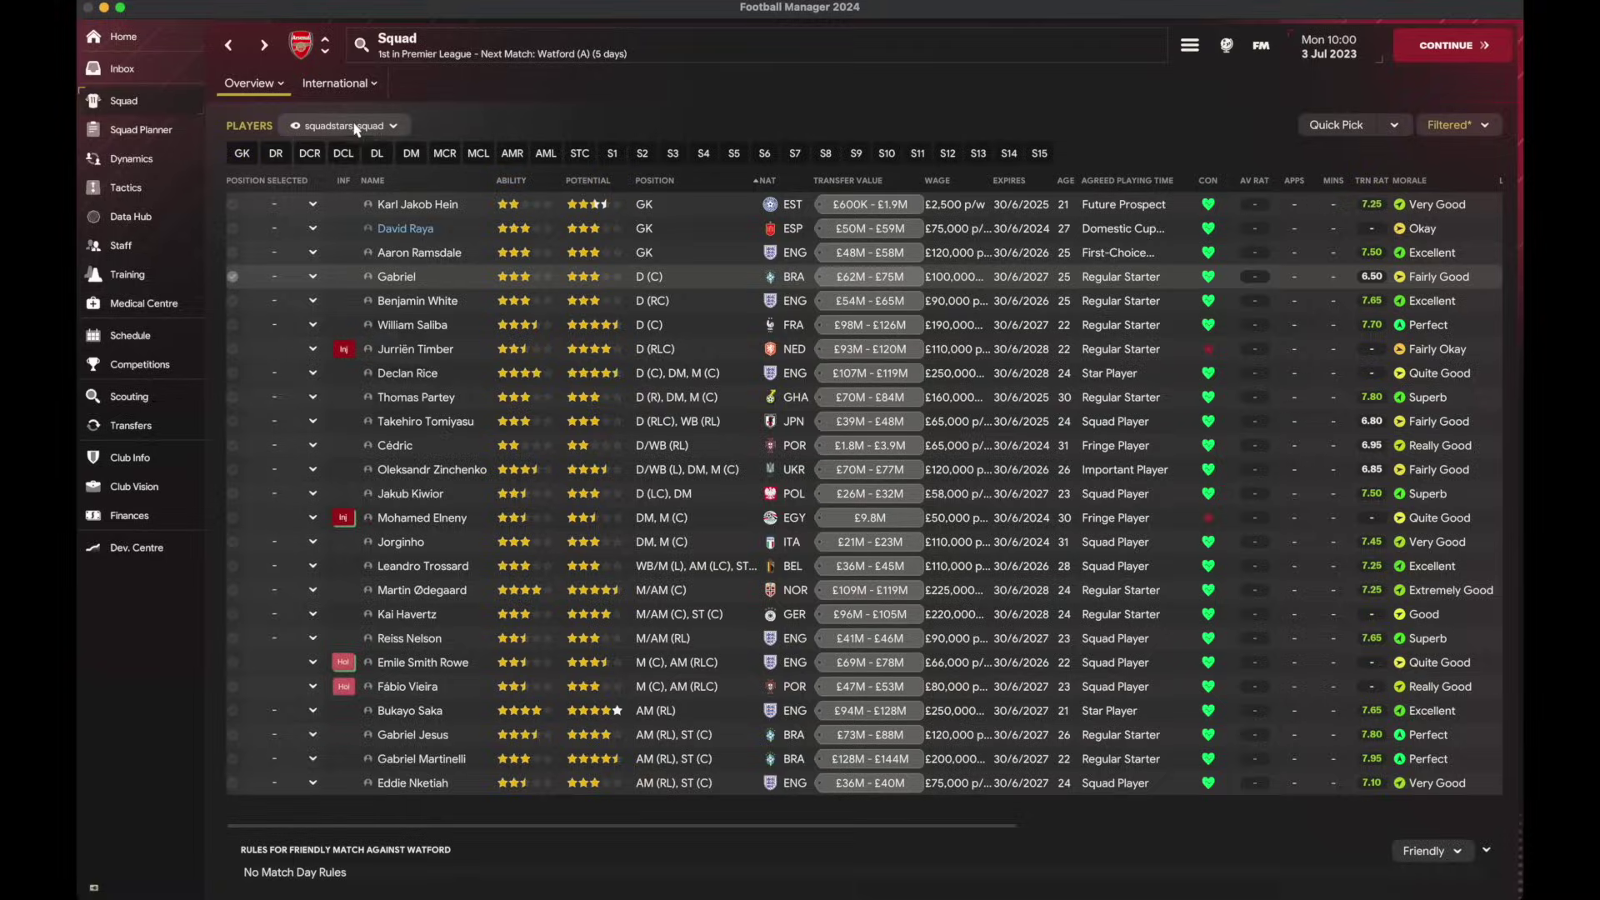
Step: Switch the Arsenal squad list to the all_attributes_squad view and select every player
left_click(357, 126)
mouse_move(350, 152)
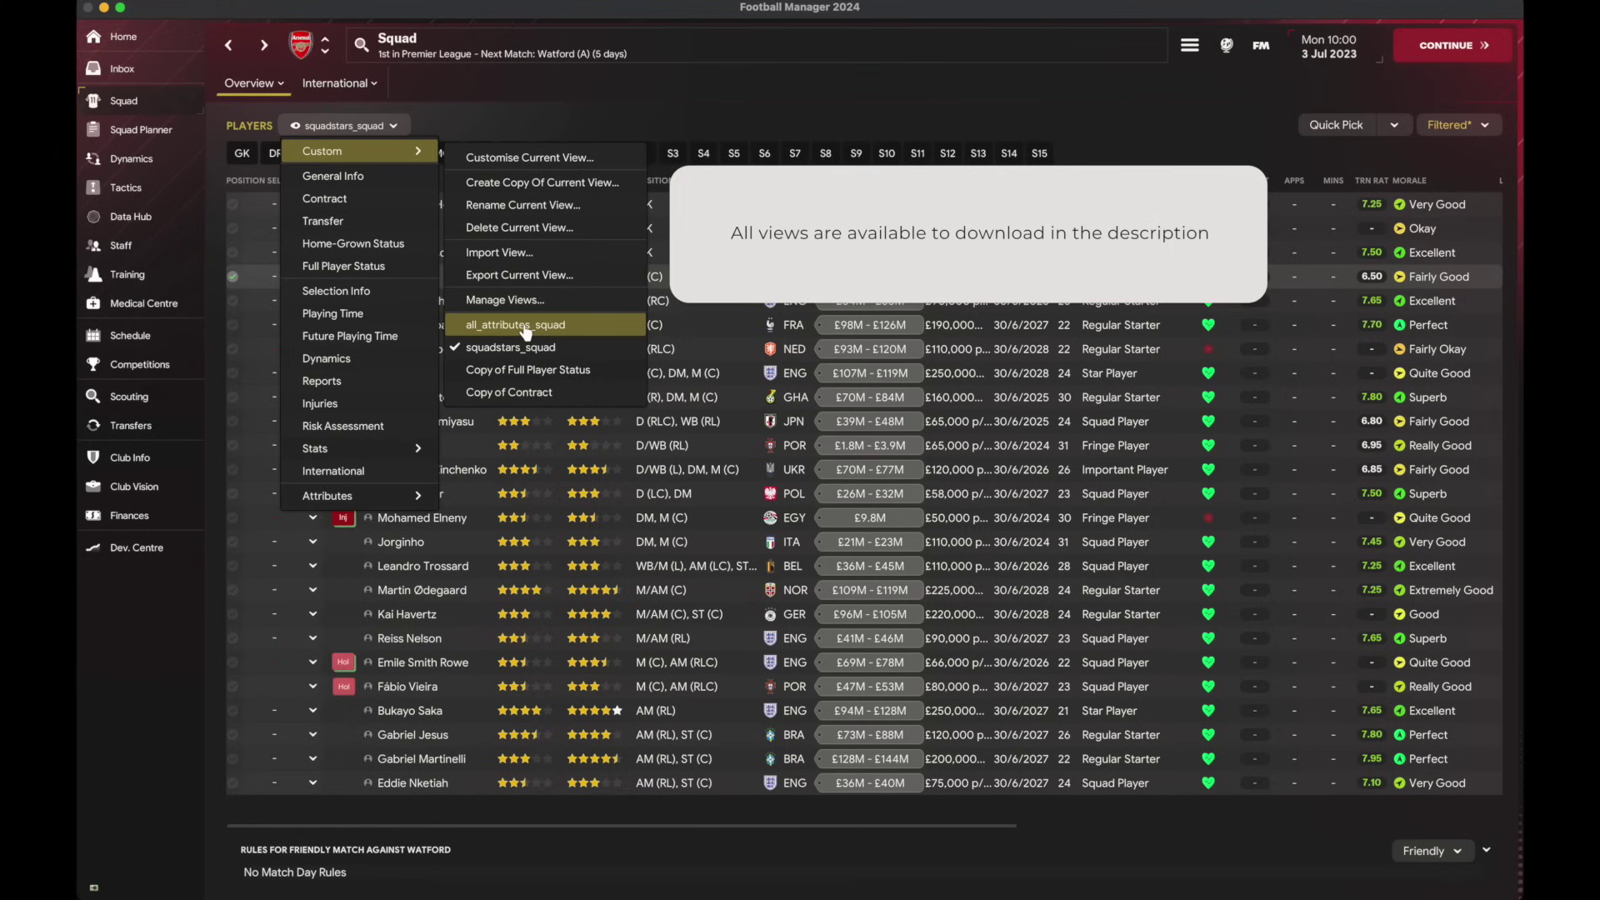
left_click(525, 329)
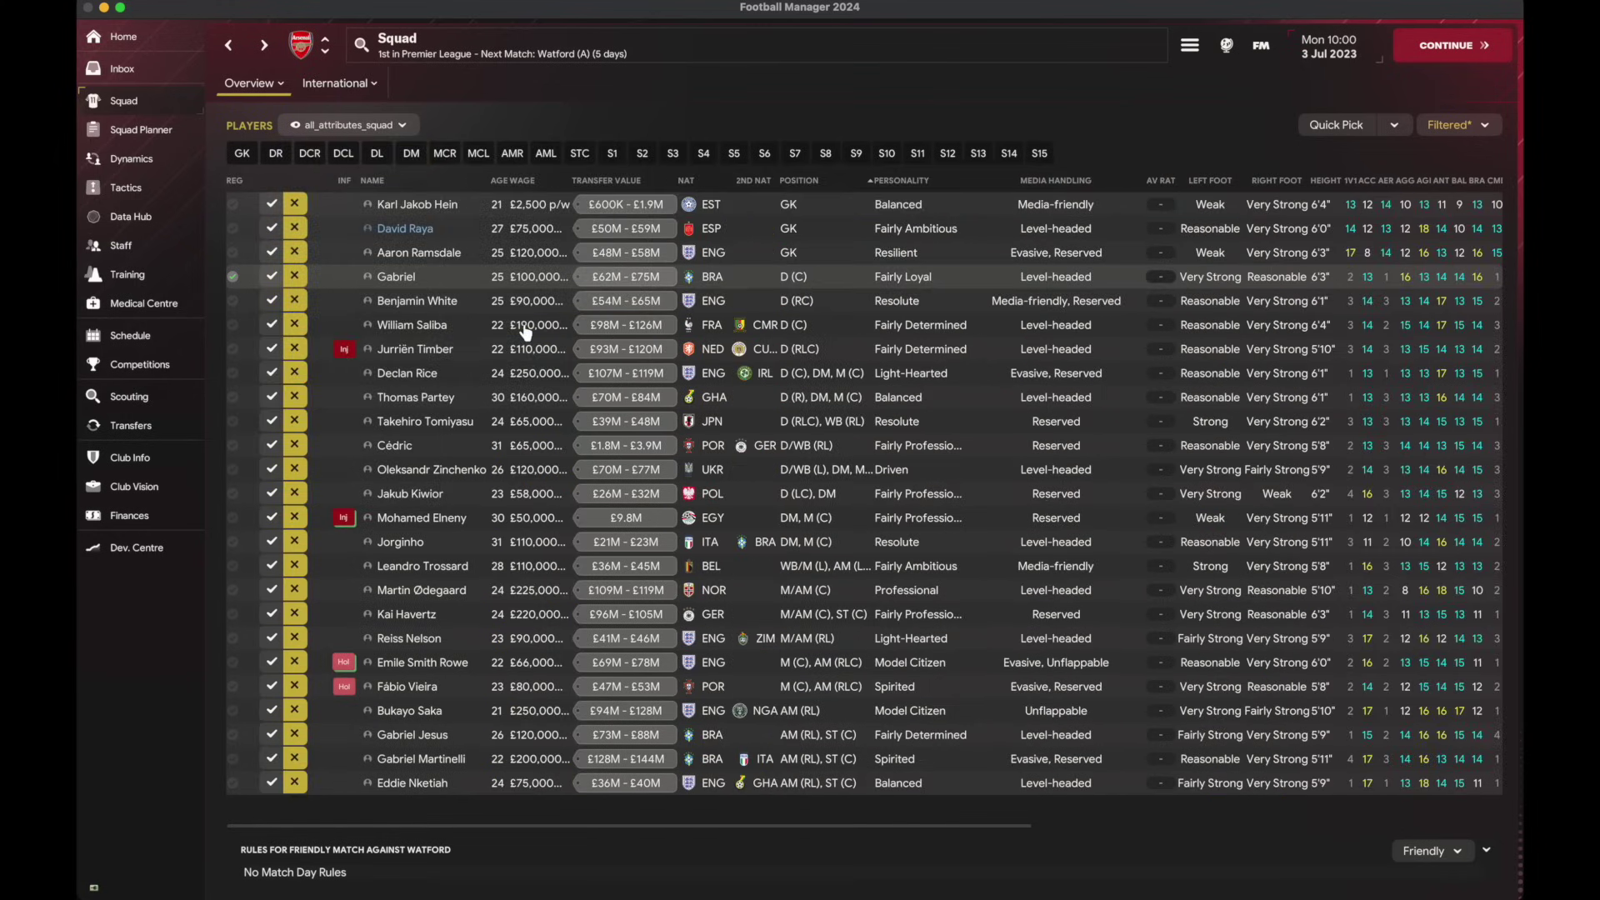
left_click(755, 255)
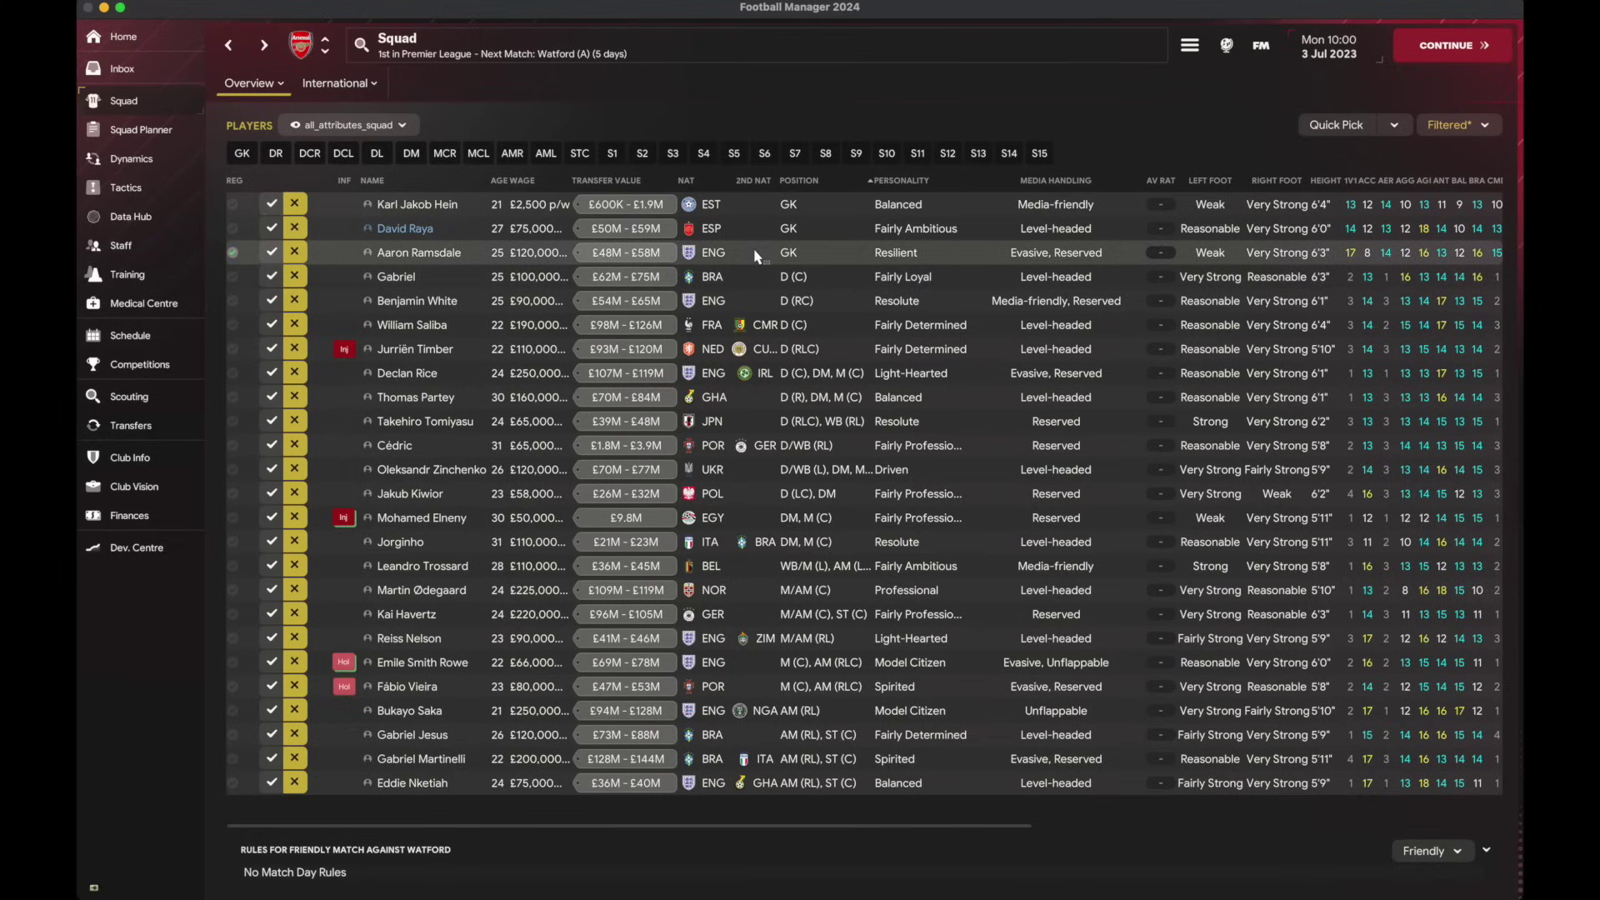
key("ctrl+a")
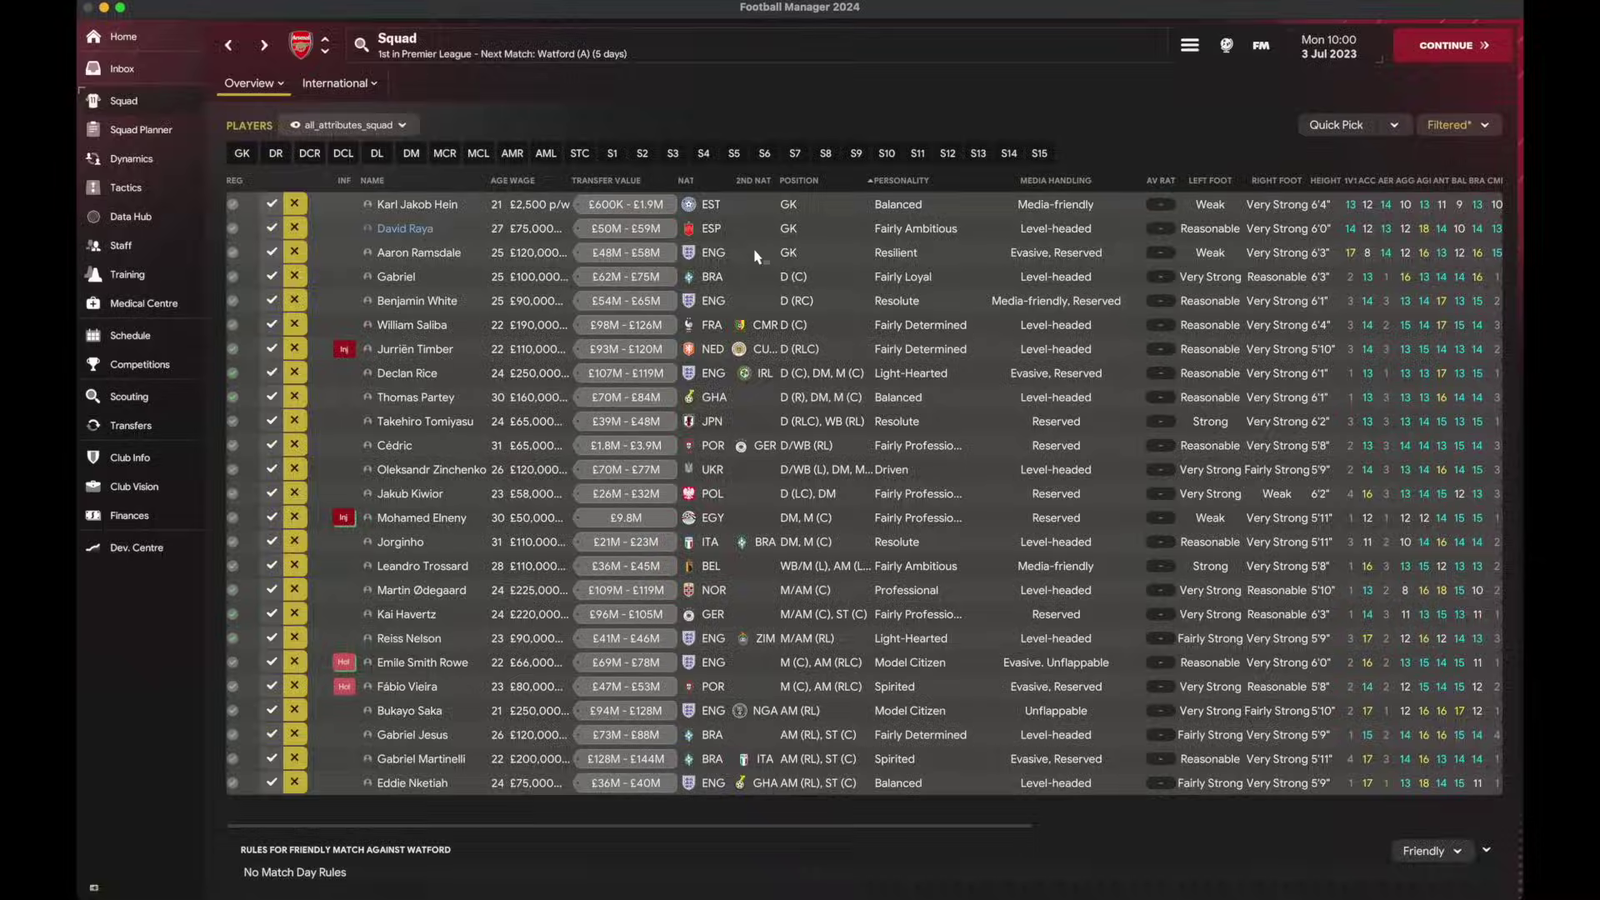
Step: Print the selected squad as a web page named Untitledsquad in FM files on desktop
key("ctrl+p")
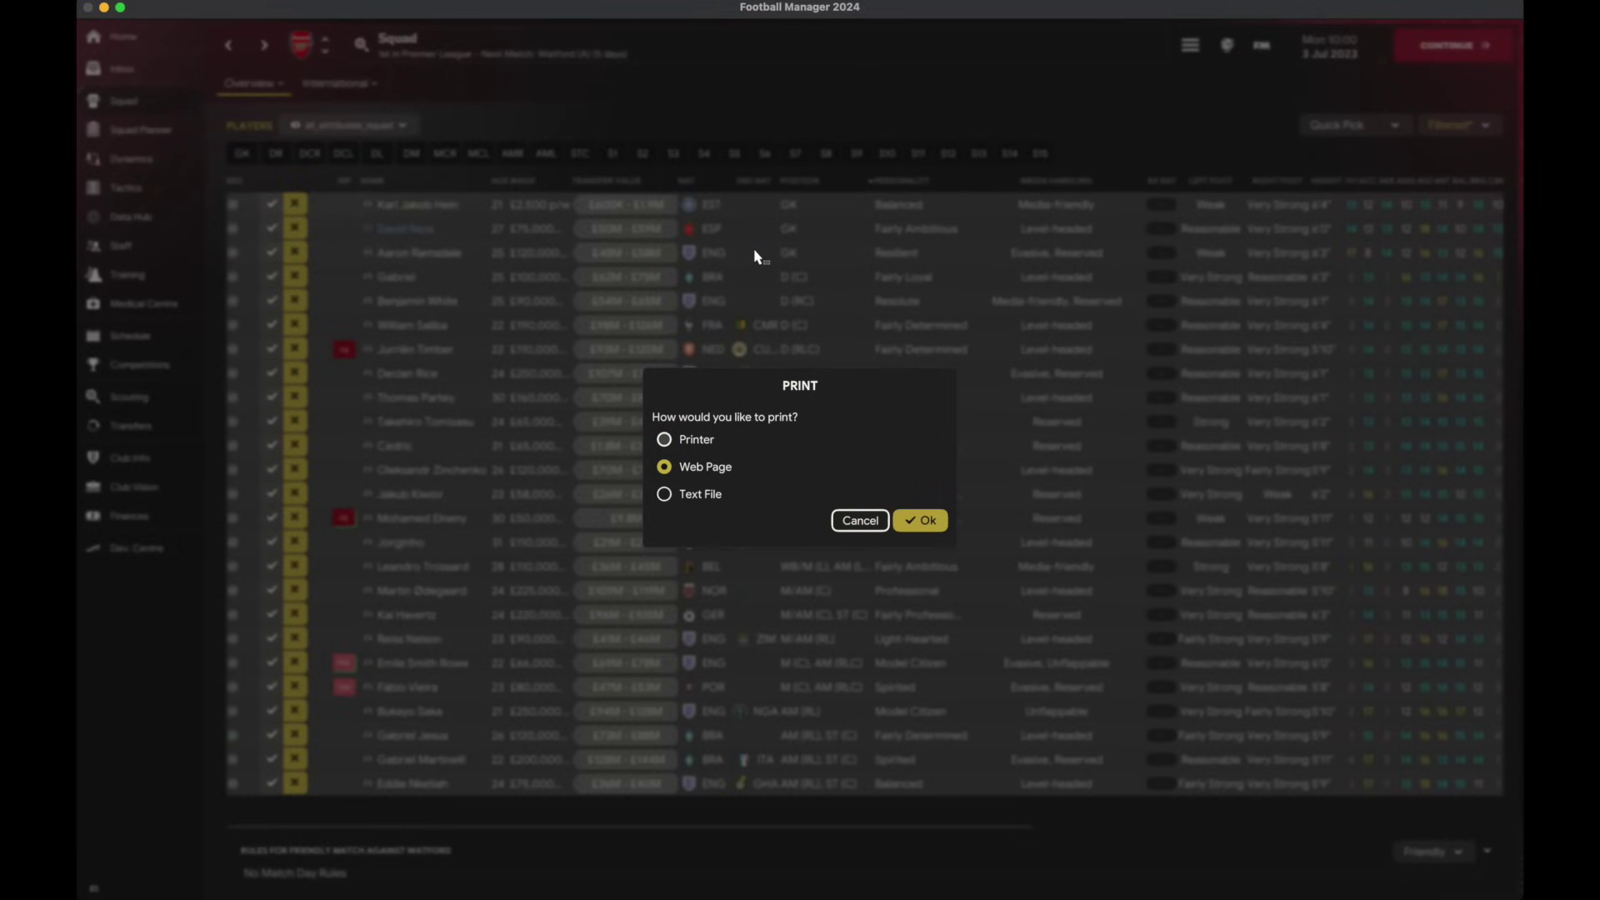
left_click(925, 523)
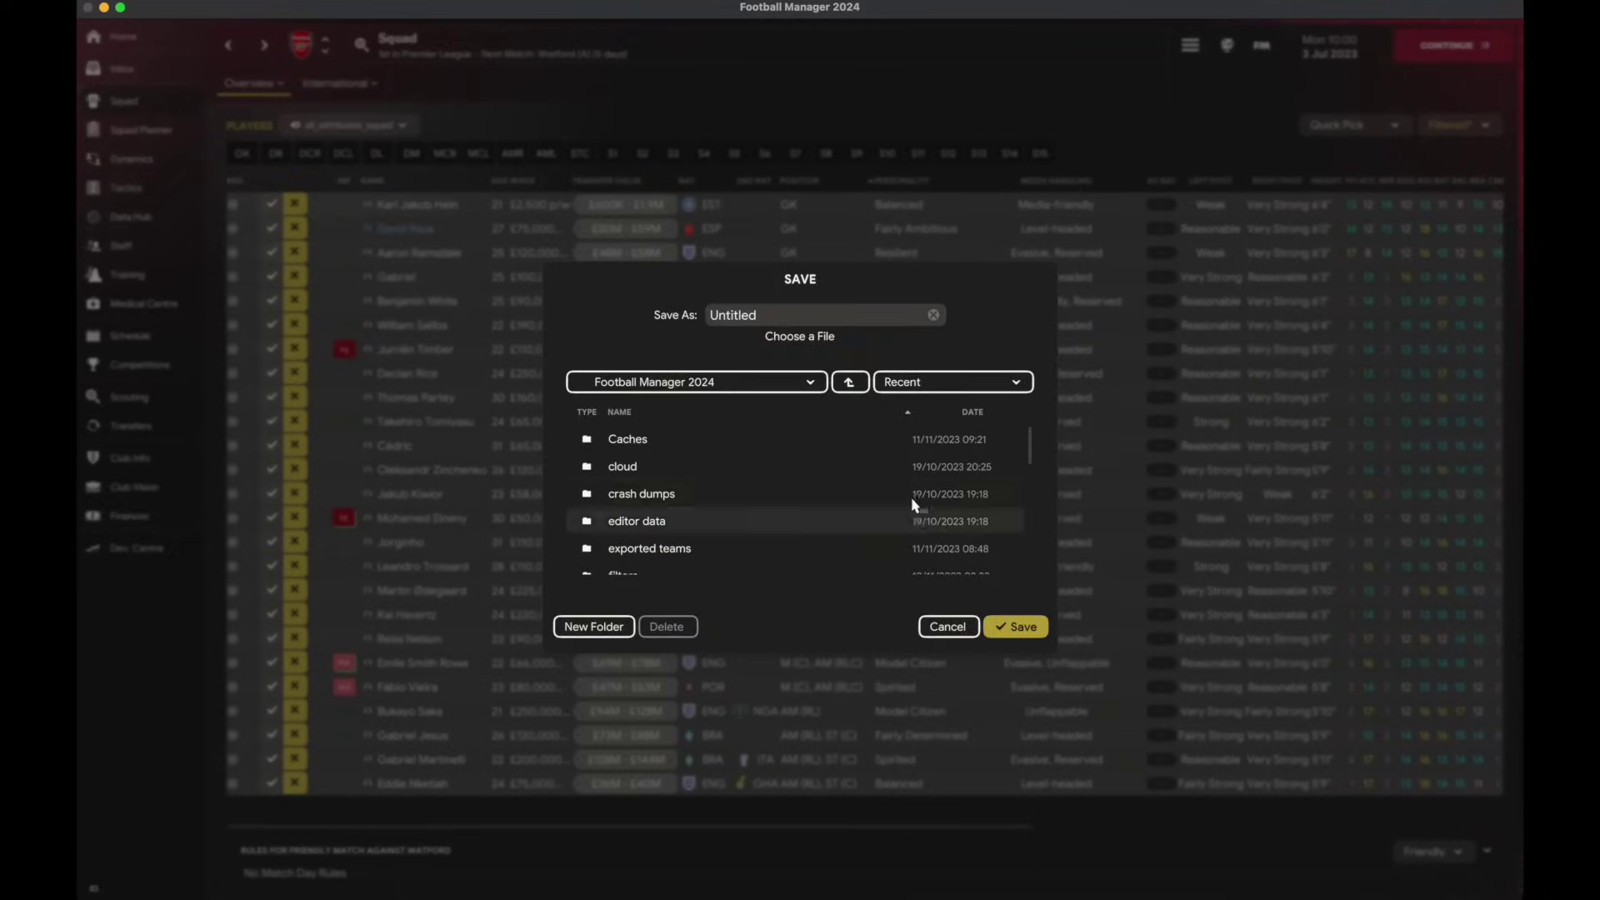
left_click(847, 384)
left_click(848, 384)
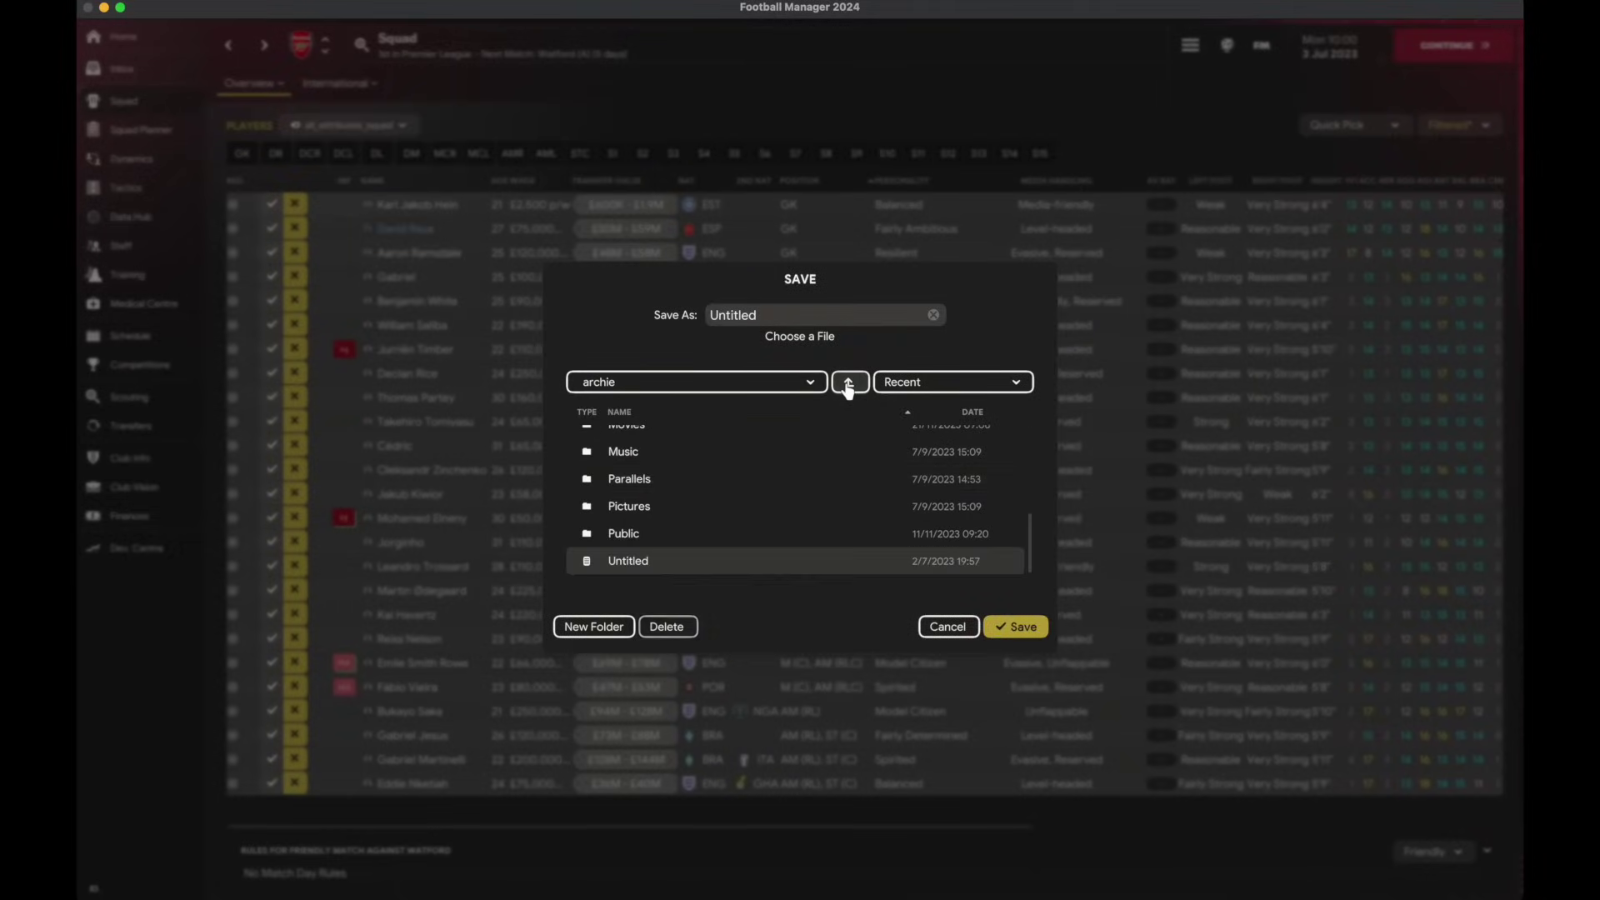
scroll(657, 488, "up", 3)
double_click(640, 454)
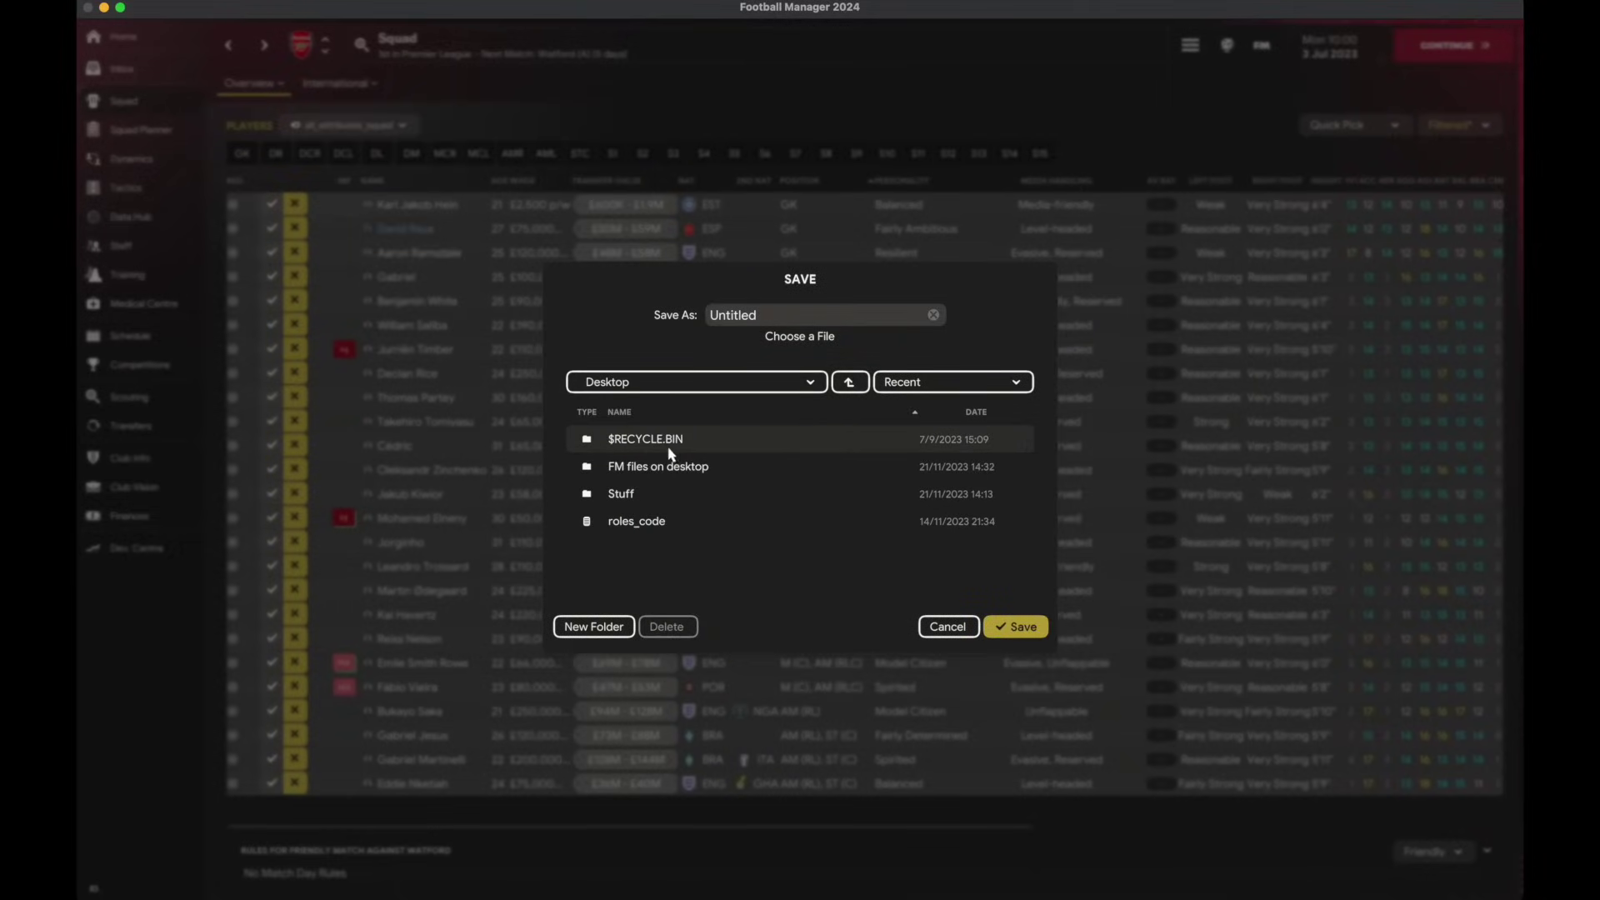
double_click(719, 469)
left_click(795, 314)
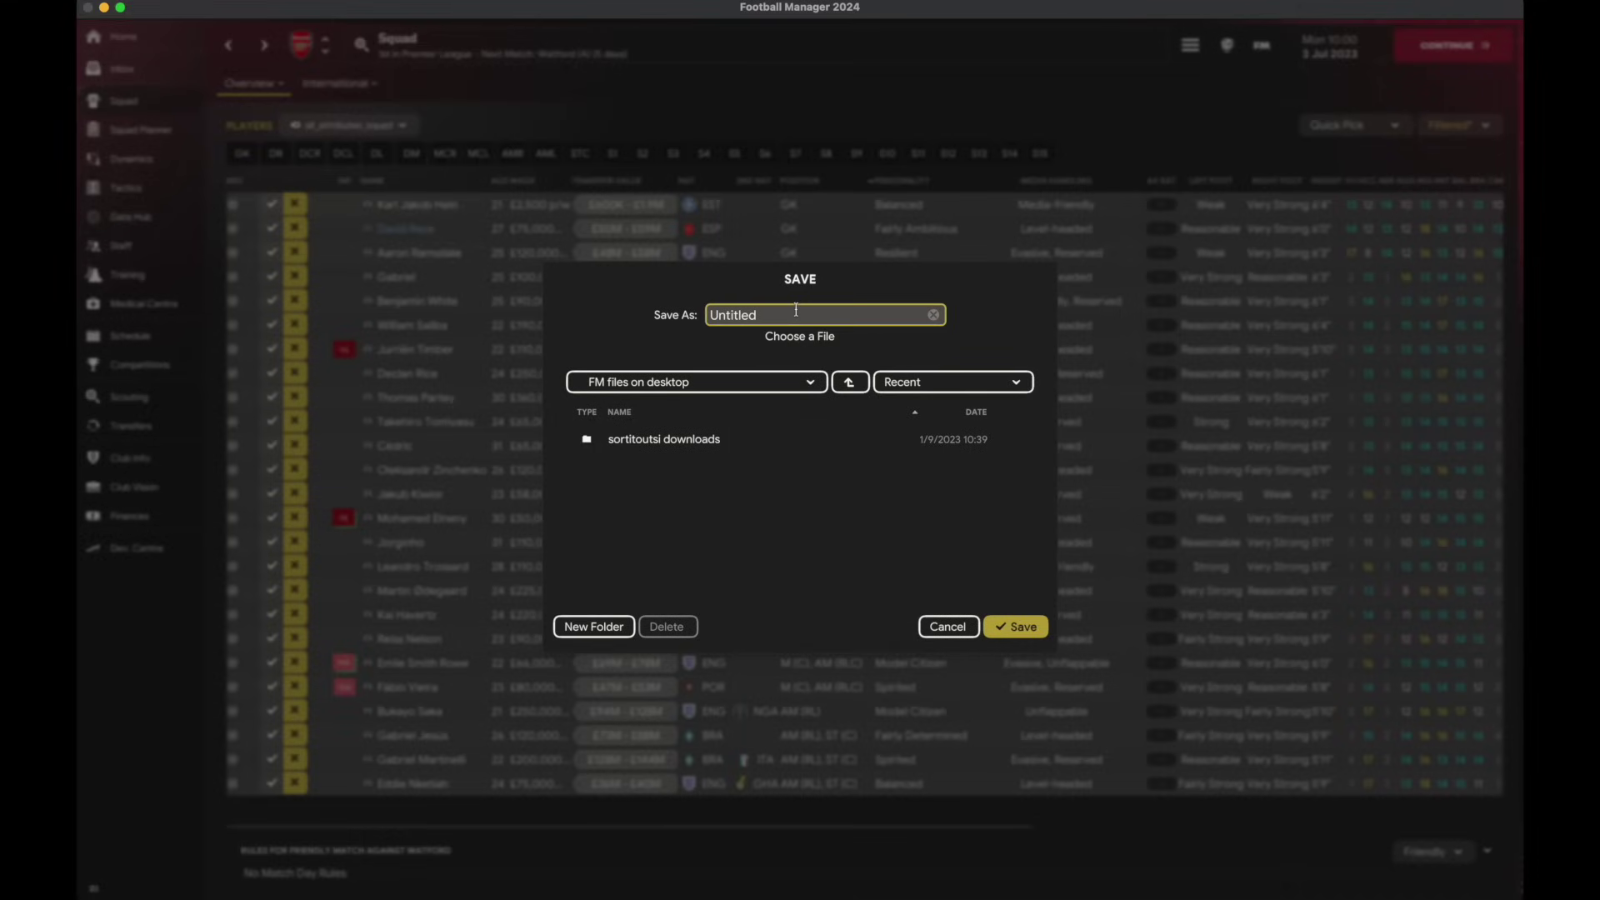
type("squad")
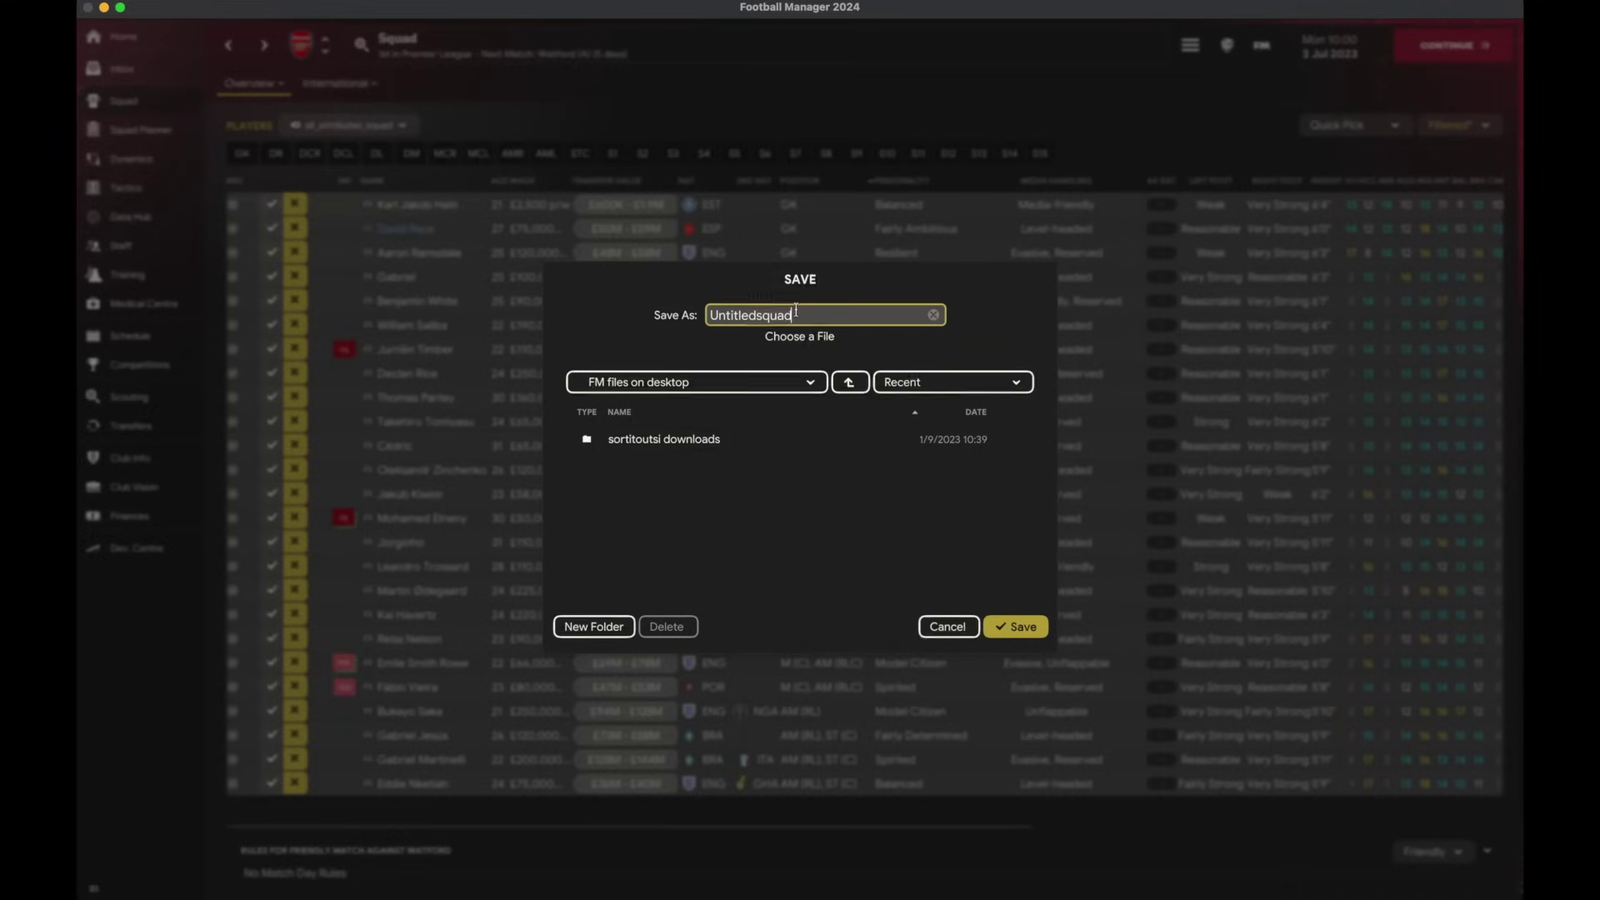
key("Return")
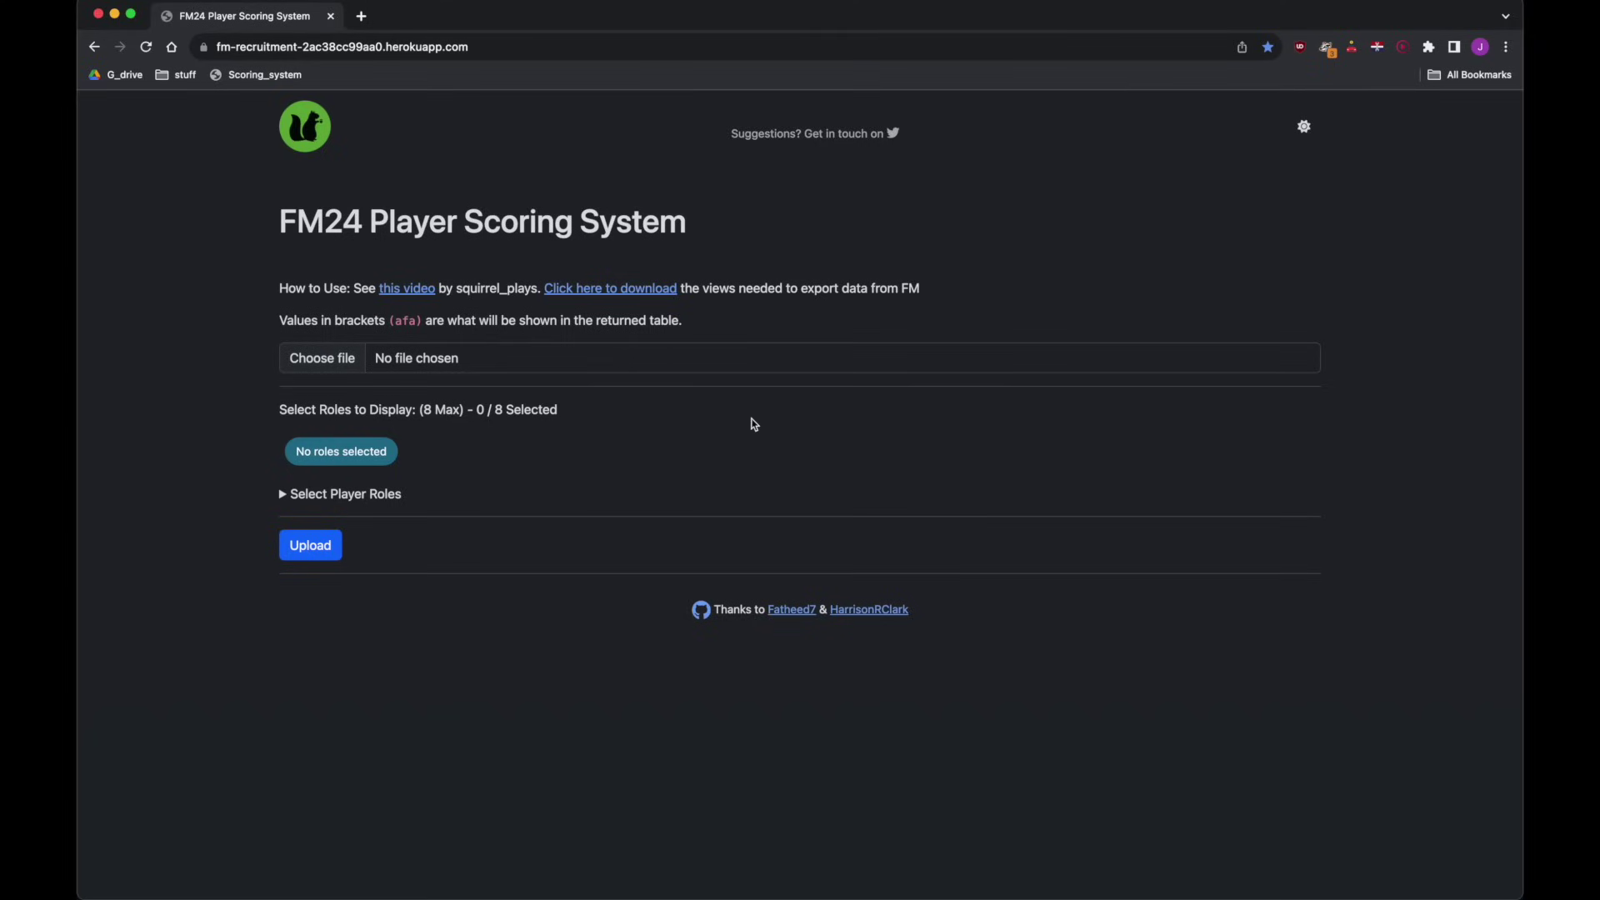
Step: Choose Untitledsquad.html from FM files on desktop as the upload file
left_click(319, 359)
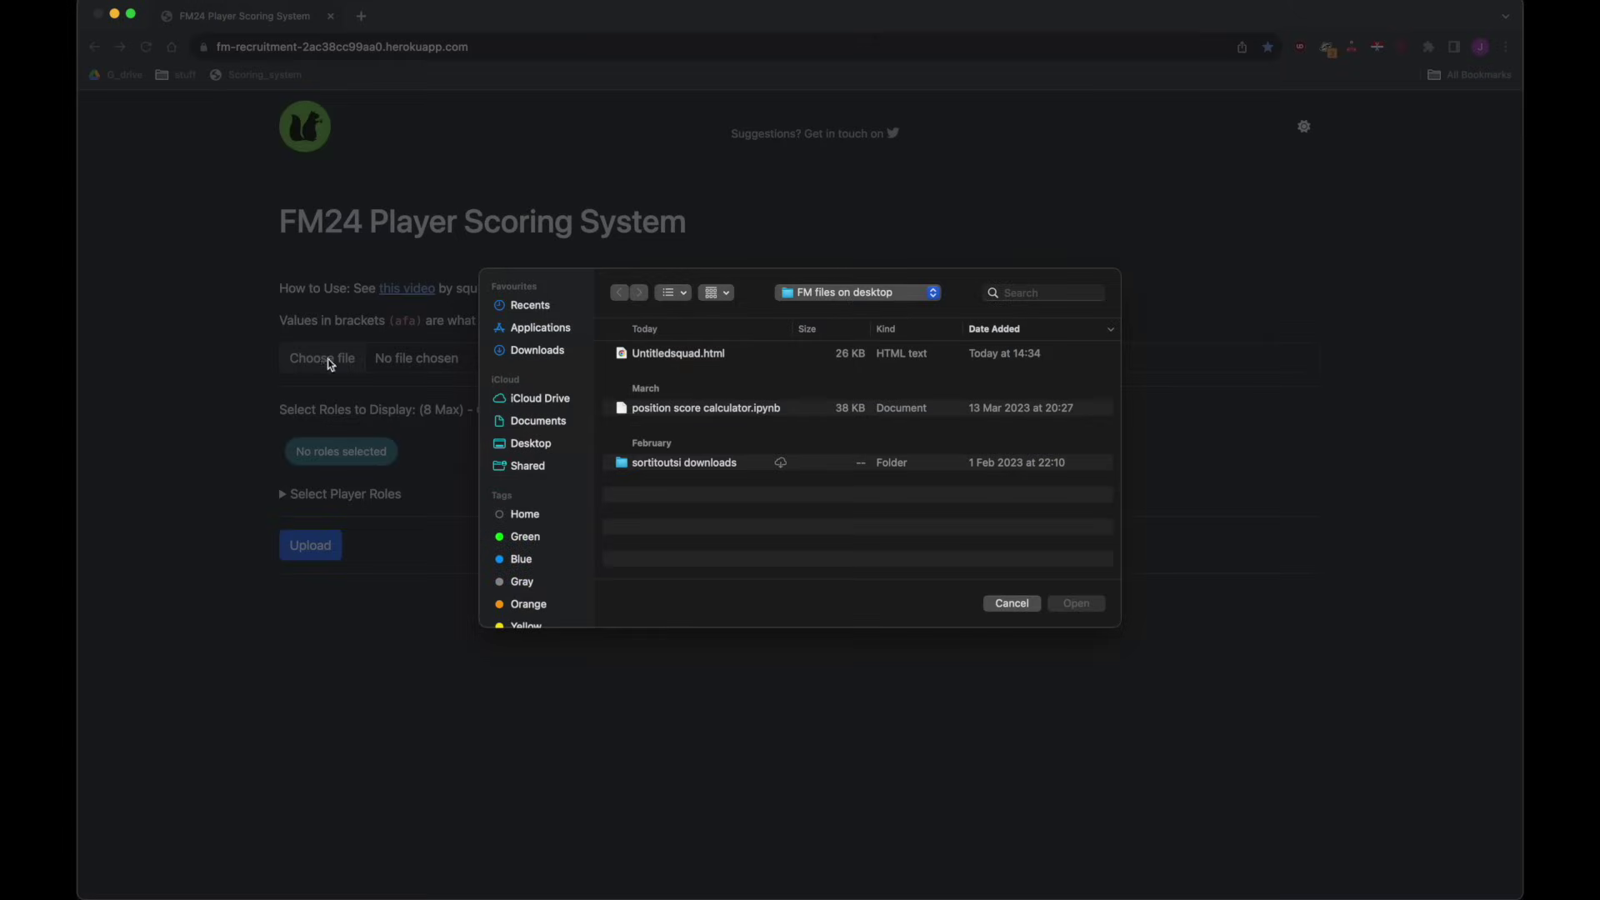
left_click(711, 359)
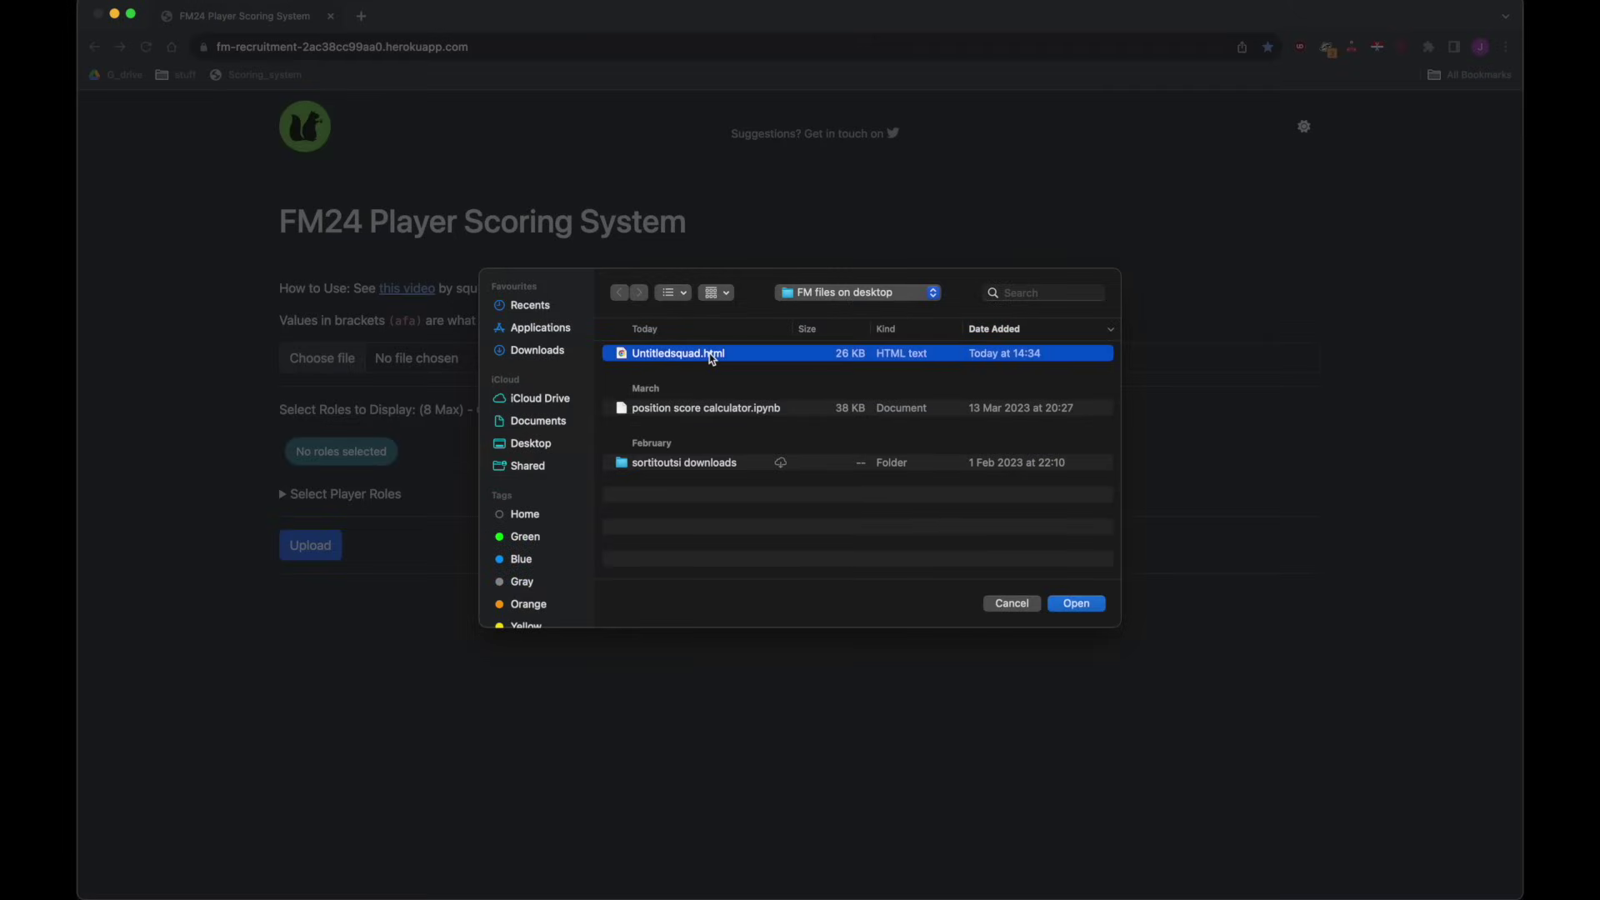
left_click(1088, 610)
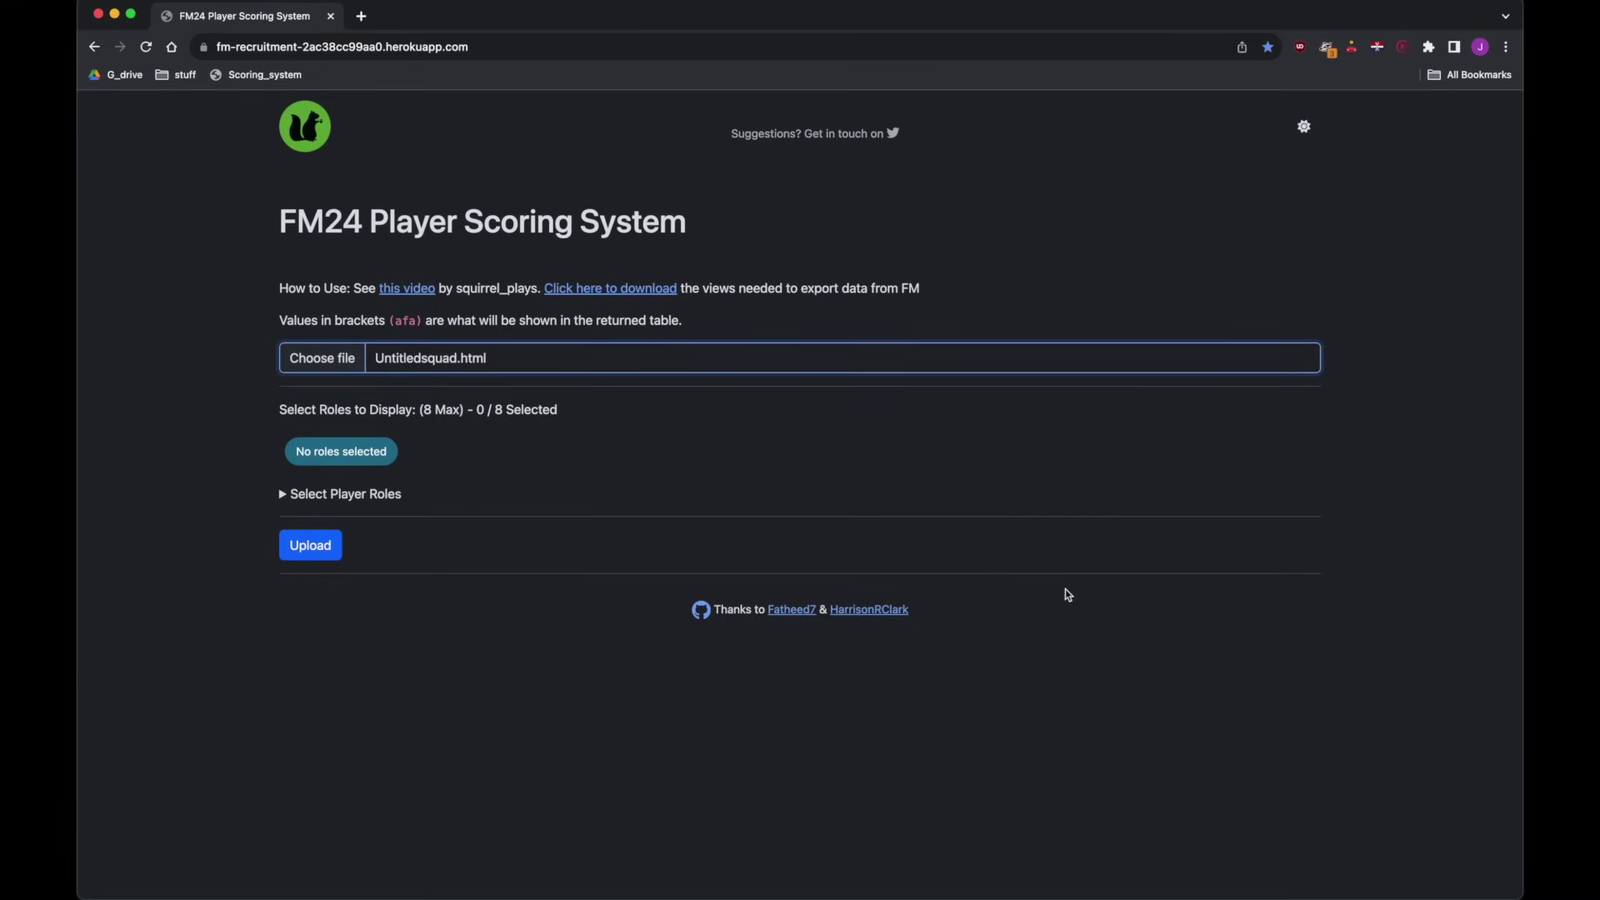
Step: Tick Sweeper Keeper, Wingback, Ball Playing Defender, Segundo Volante and Advanced Forward roles
left_click(283, 498)
scroll(355, 576, "down", 5)
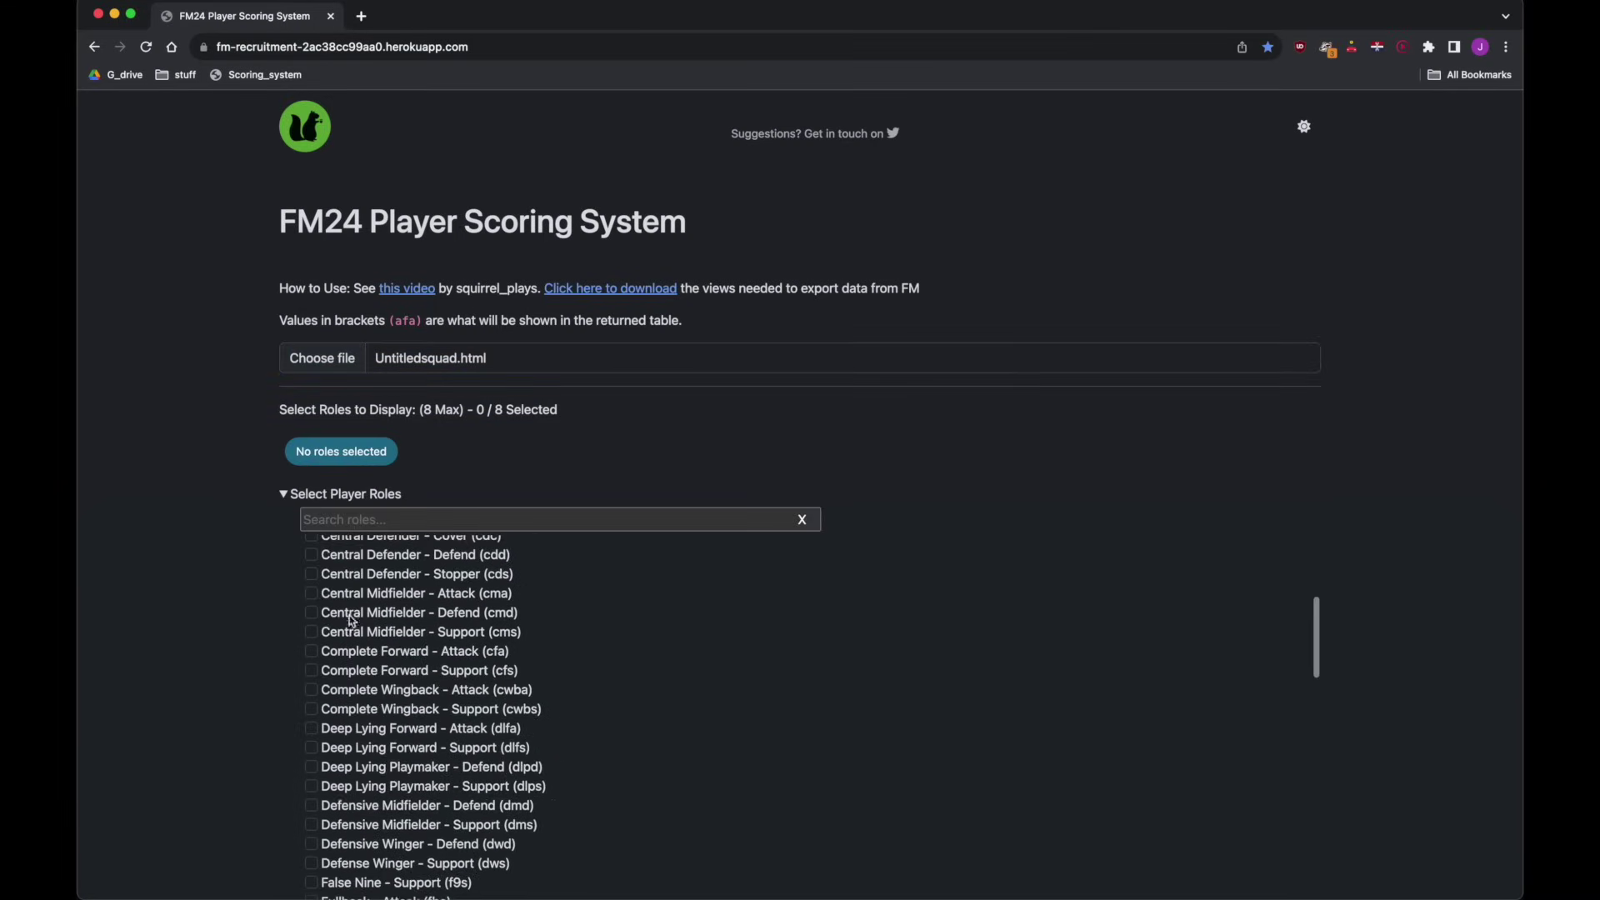
scroll(363, 587, "down", 2)
scroll(376, 598, "down", 5)
scroll(386, 605, "down", 5)
scroll(379, 608, "up", 2)
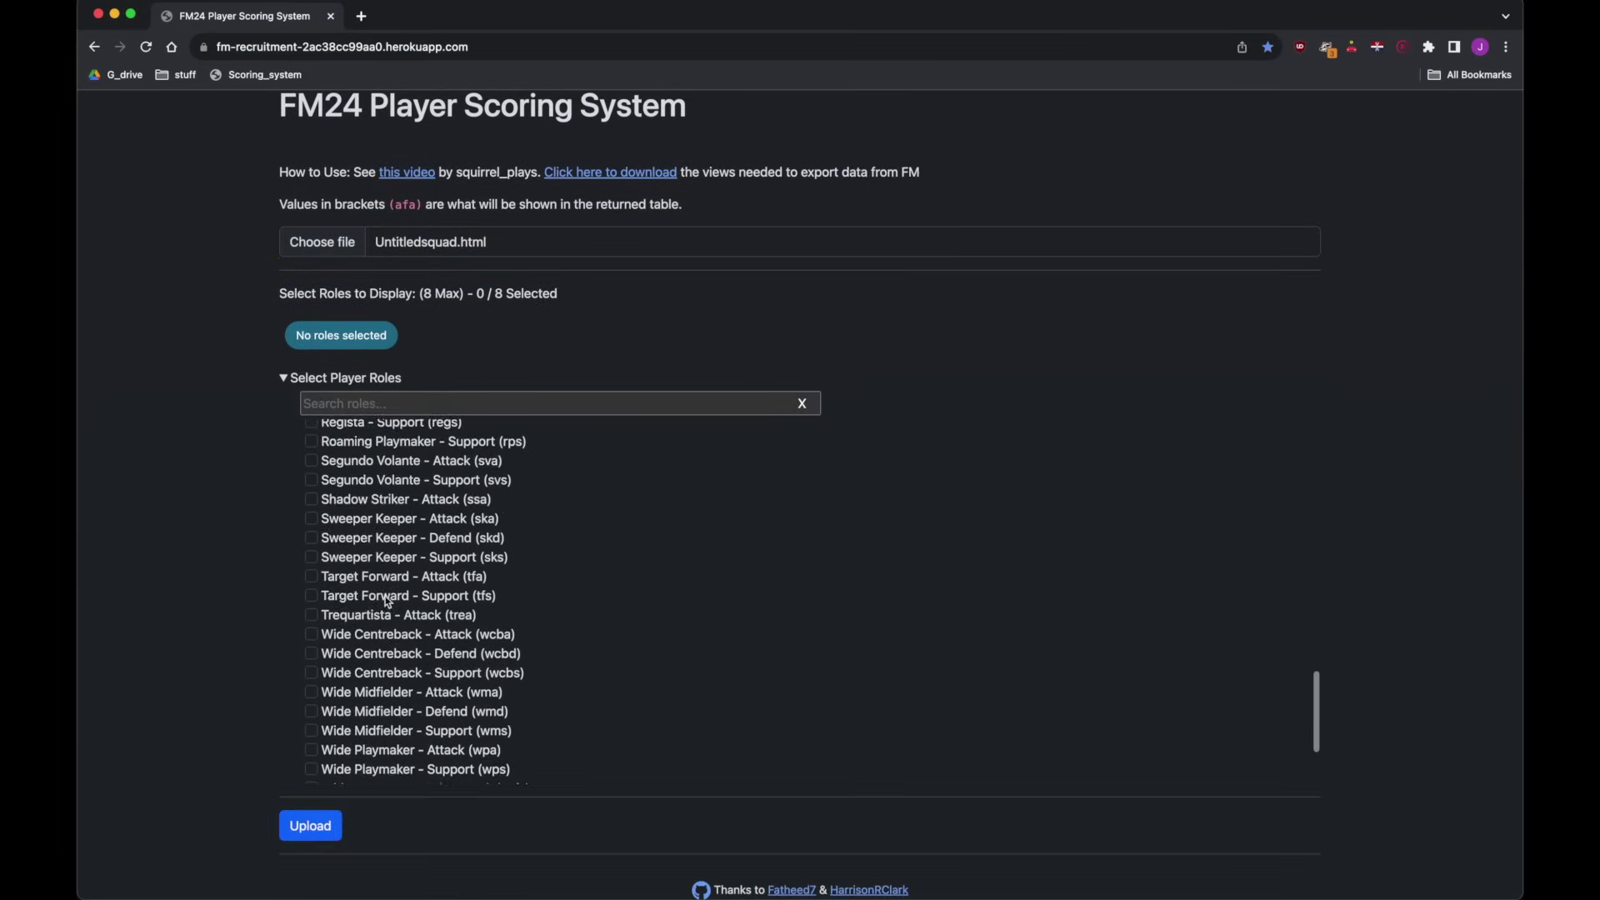
scroll(370, 617, "down", 2)
scroll(360, 624, "up", 2)
scroll(350, 632, "up", 4)
scroll(351, 631, "down", 2)
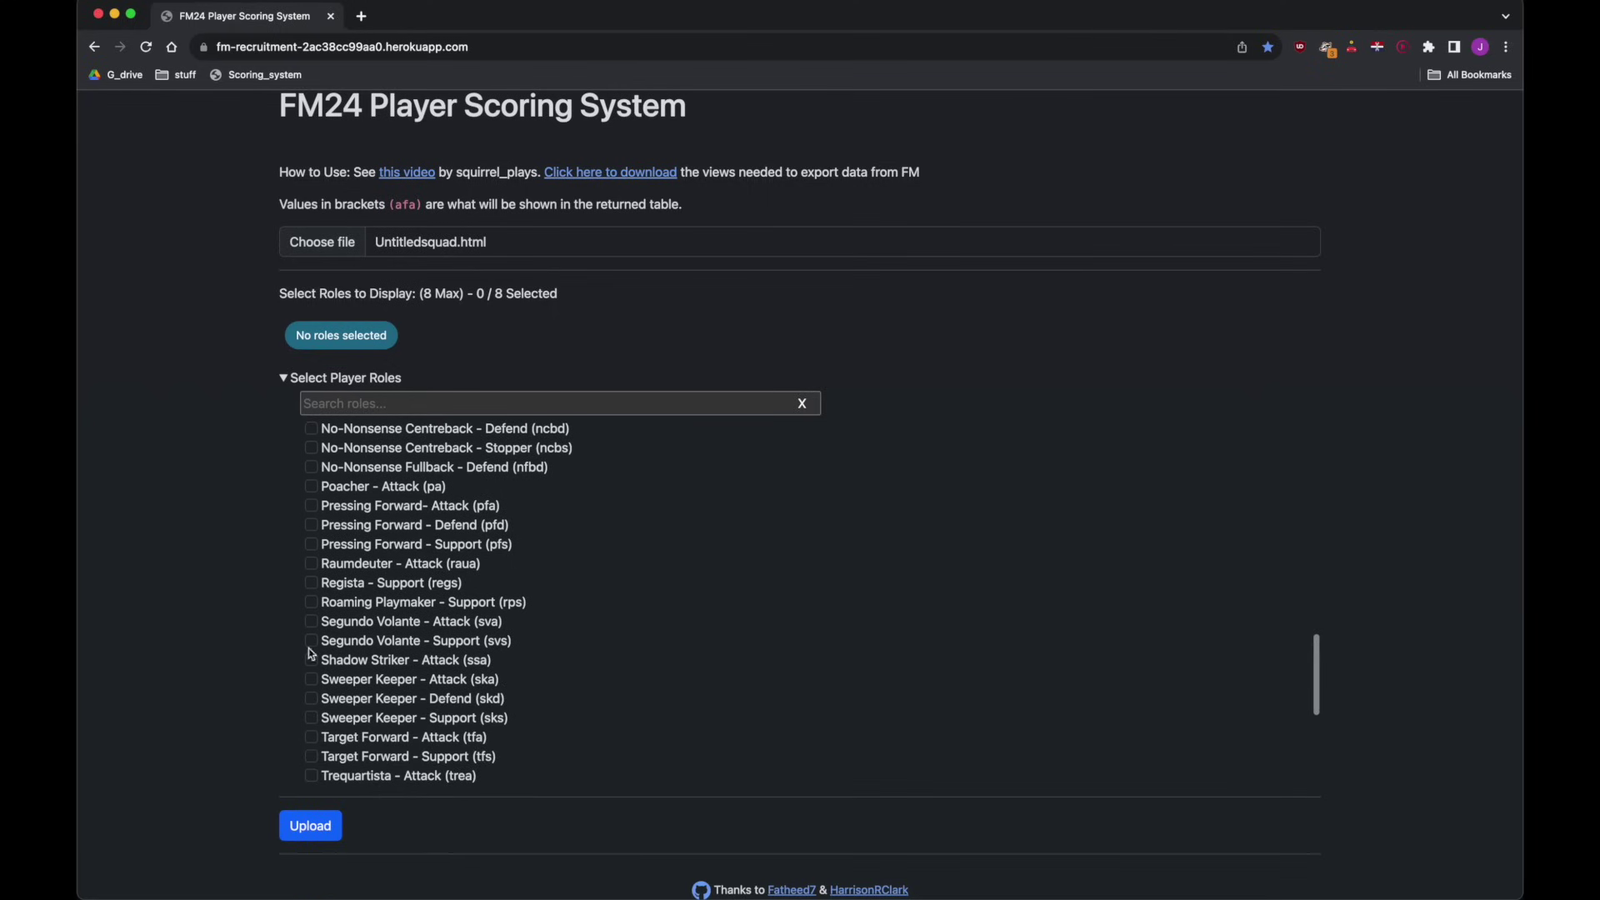
left_click(312, 697)
scroll(363, 673, "down", 5)
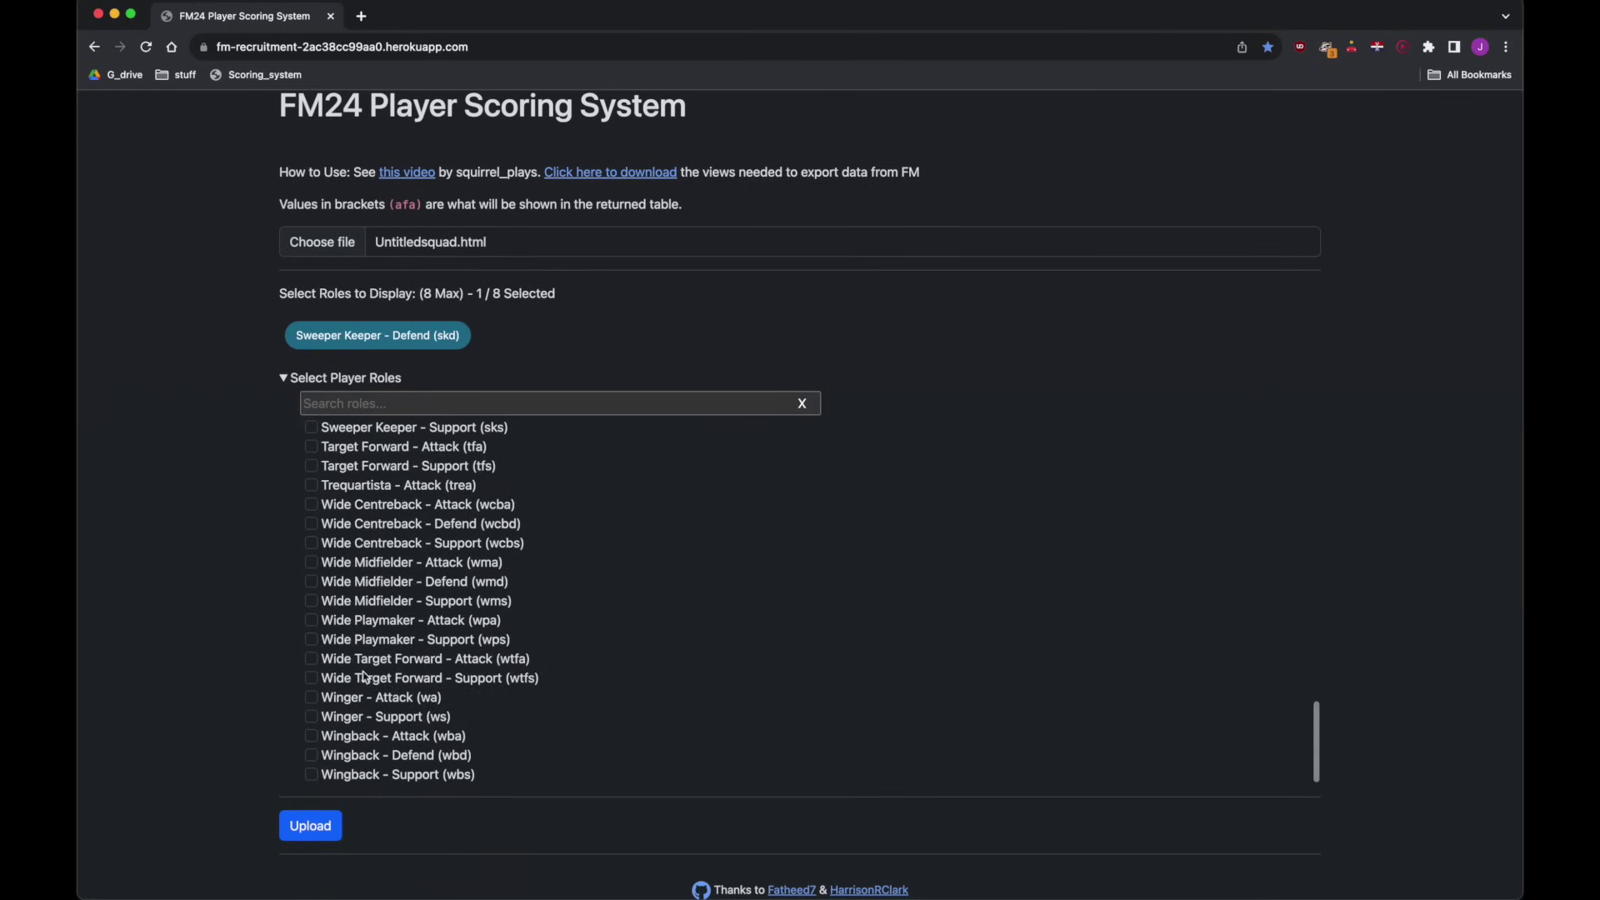
left_click(312, 774)
scroll(390, 668, "up", 2)
scroll(387, 656, "up", 6)
scroll(383, 641, "up", 1)
scroll(378, 613, "up", 2)
scroll(374, 611, "up", 3)
scroll(364, 603, "up", 2)
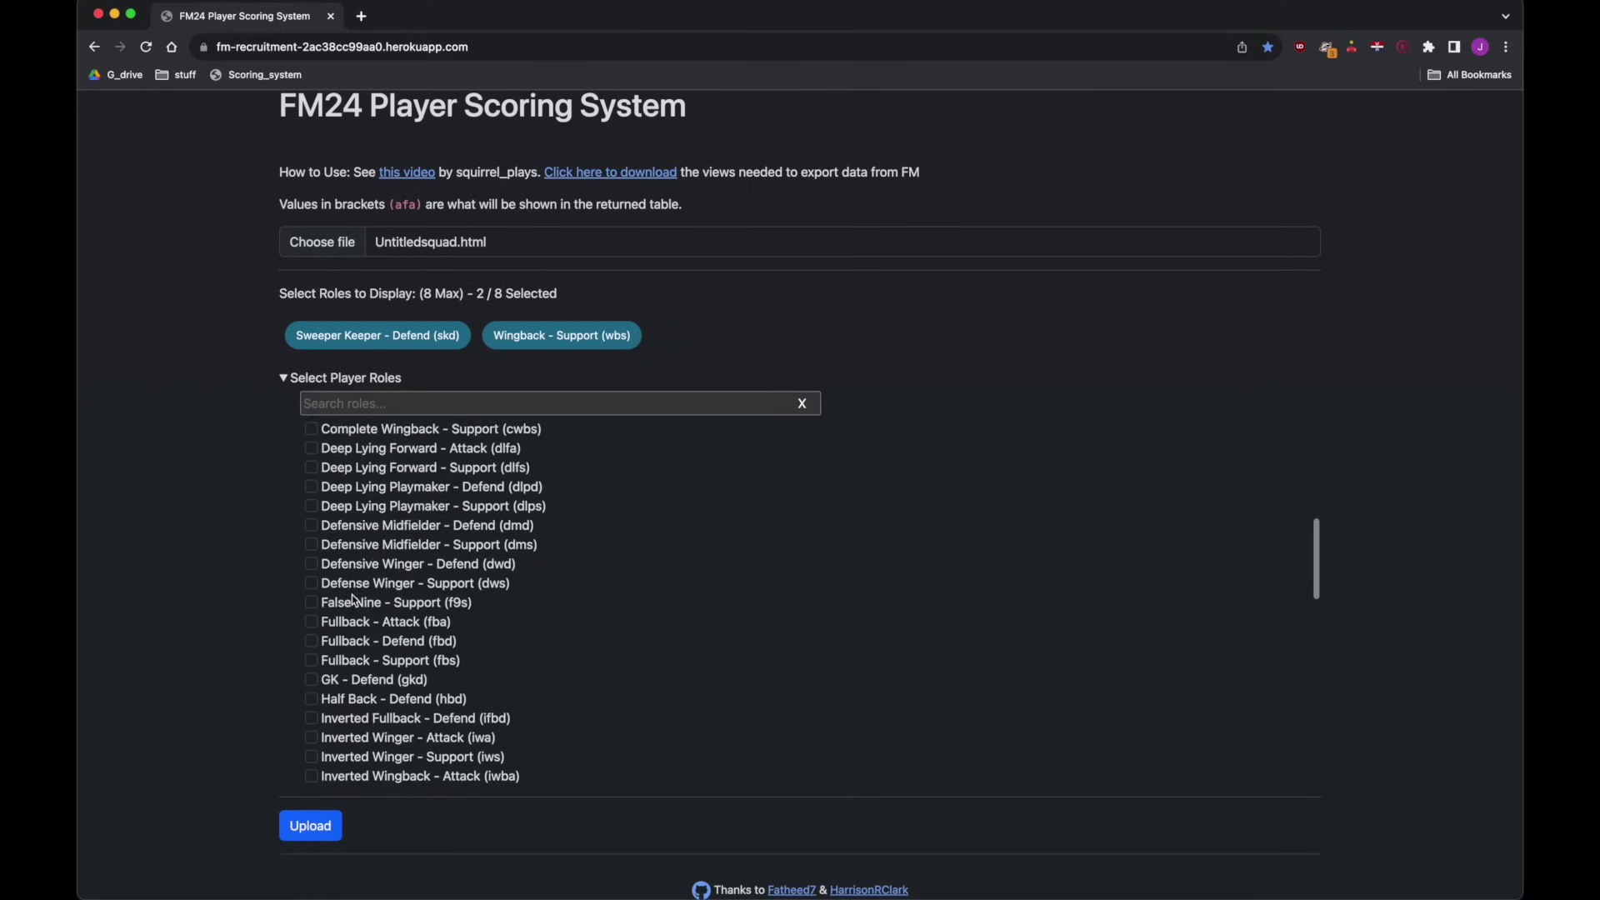
scroll(356, 596, "up", 1)
scroll(350, 592, "up", 1)
scroll(348, 592, "up", 5)
scroll(344, 591, "up", 1)
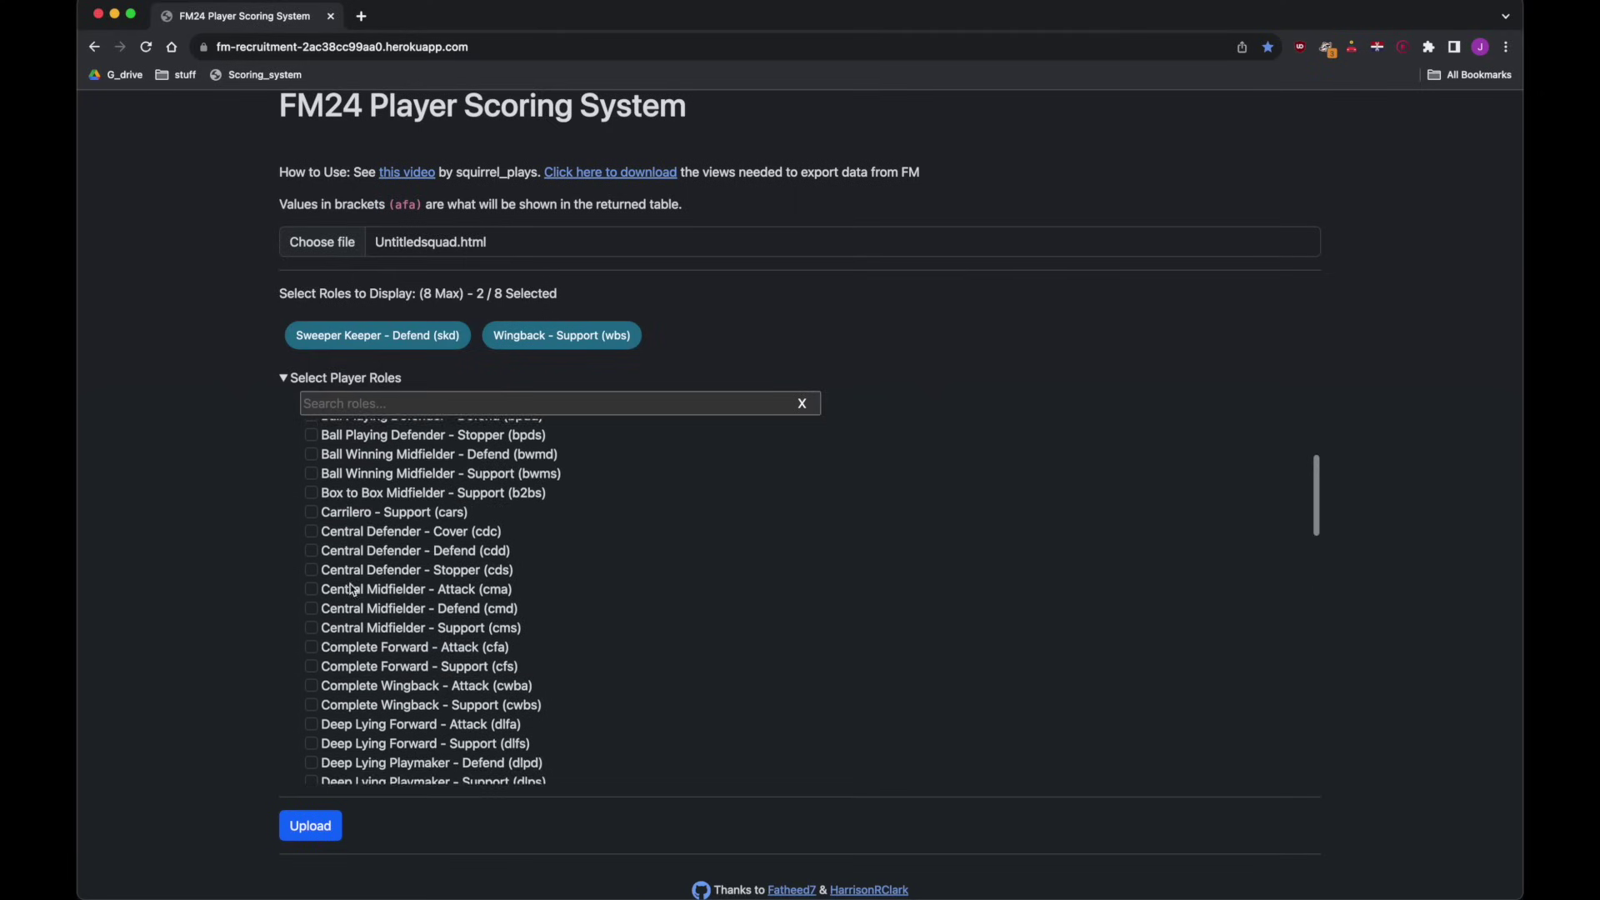
scroll(338, 590, "up", 2)
scroll(331, 588, "up", 2)
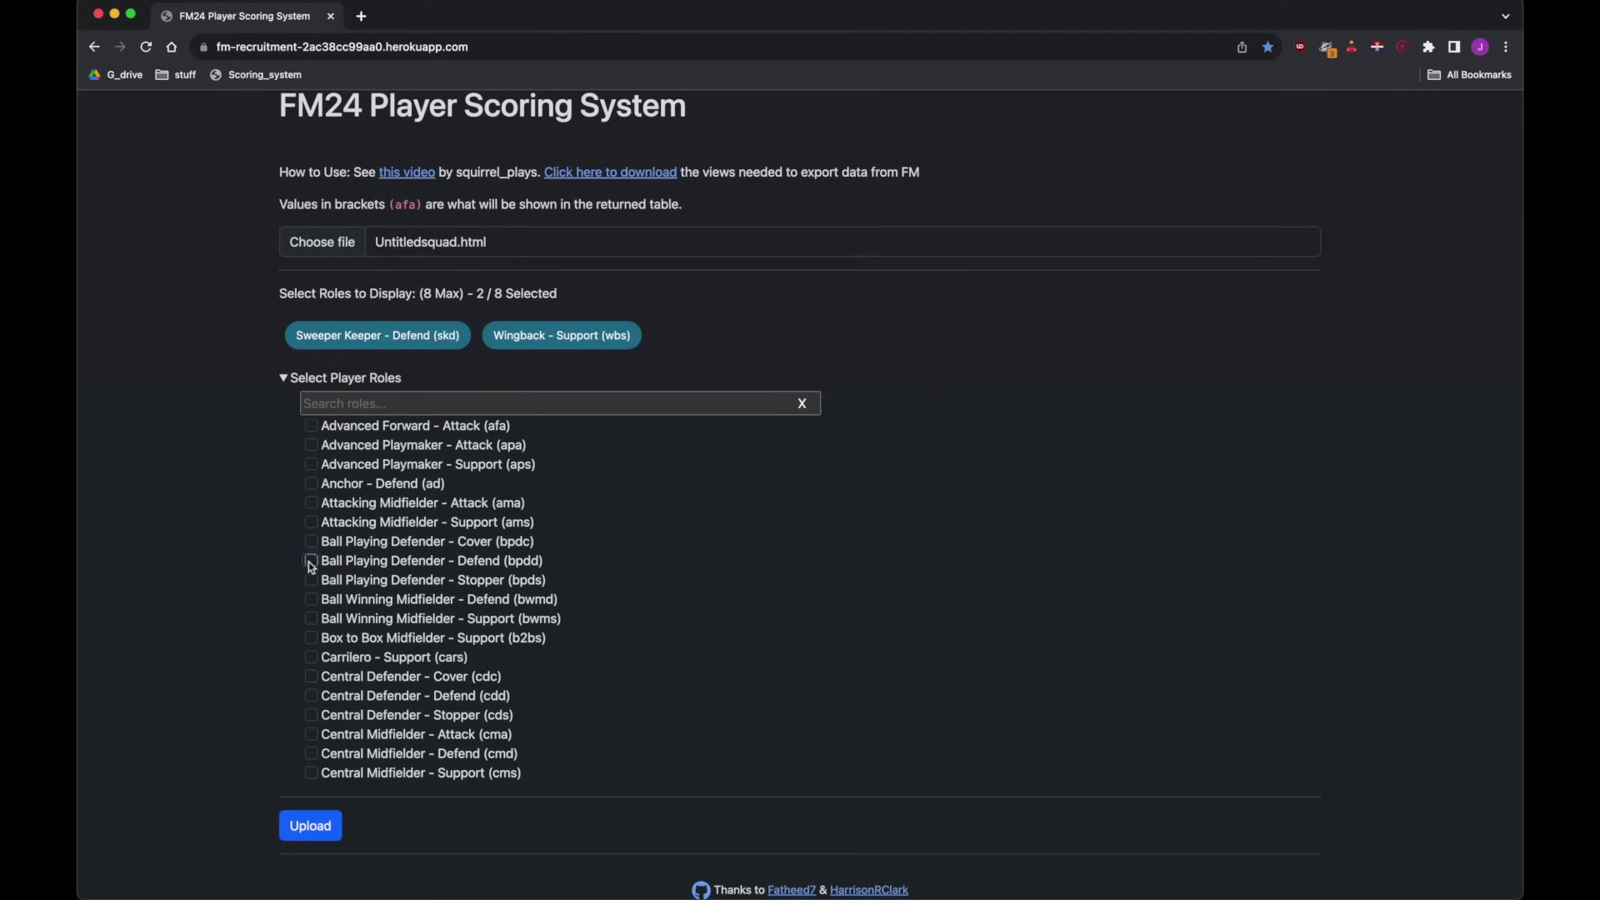
left_click(313, 561)
scroll(412, 594, "down", 5)
scroll(445, 613, "down", 5)
scroll(438, 625, "down", 4)
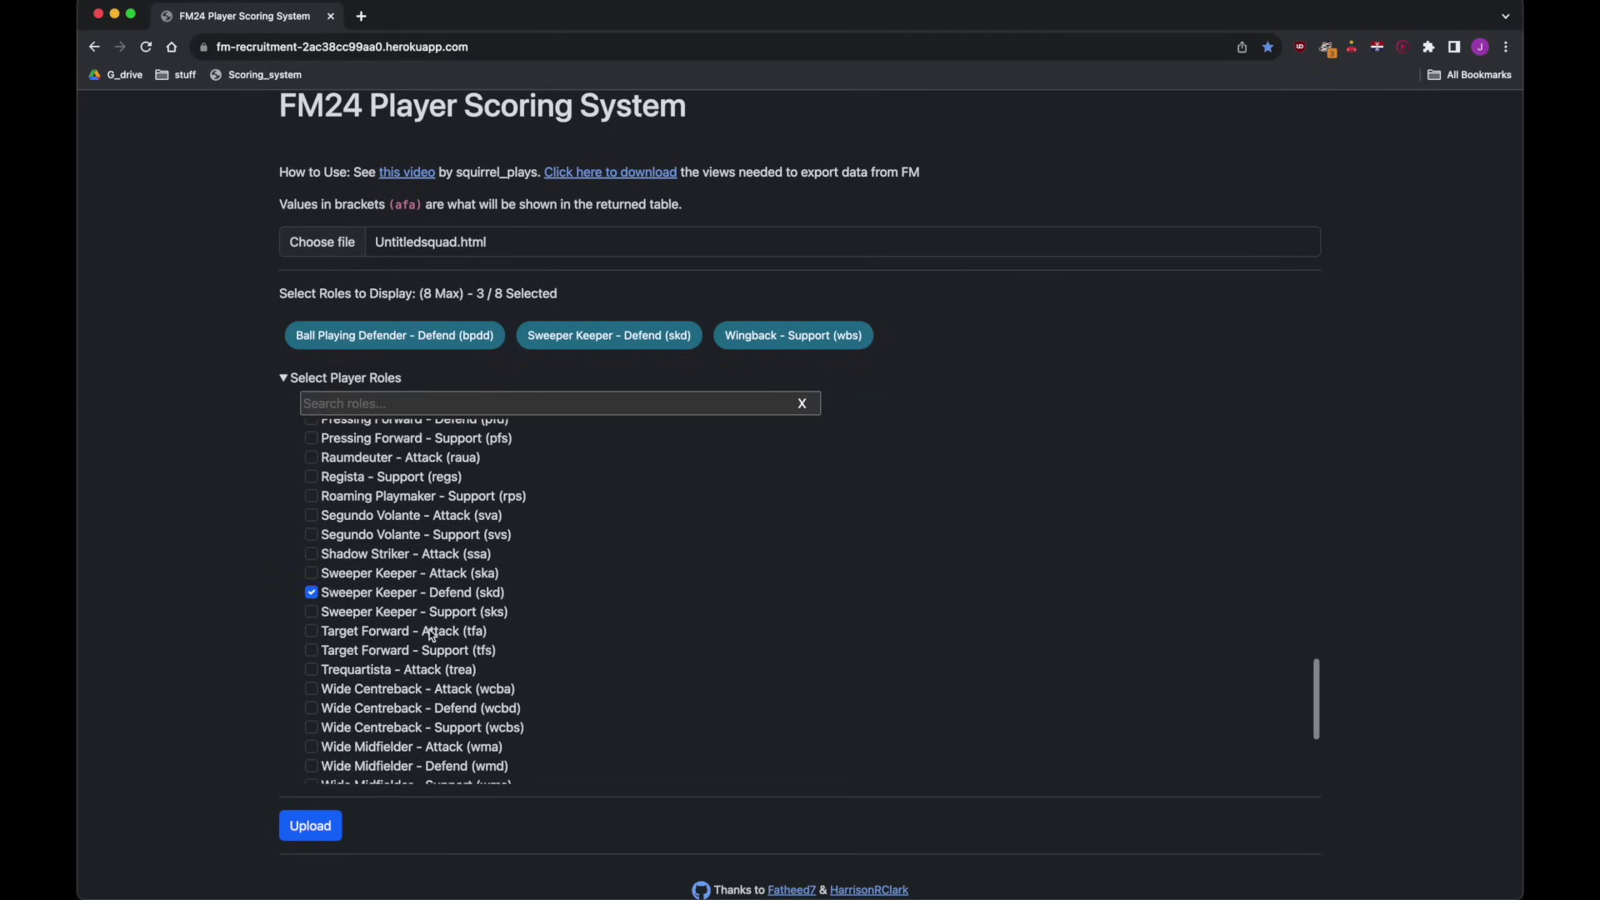
scroll(423, 640, "down", 3)
scroll(356, 600, "up", 3)
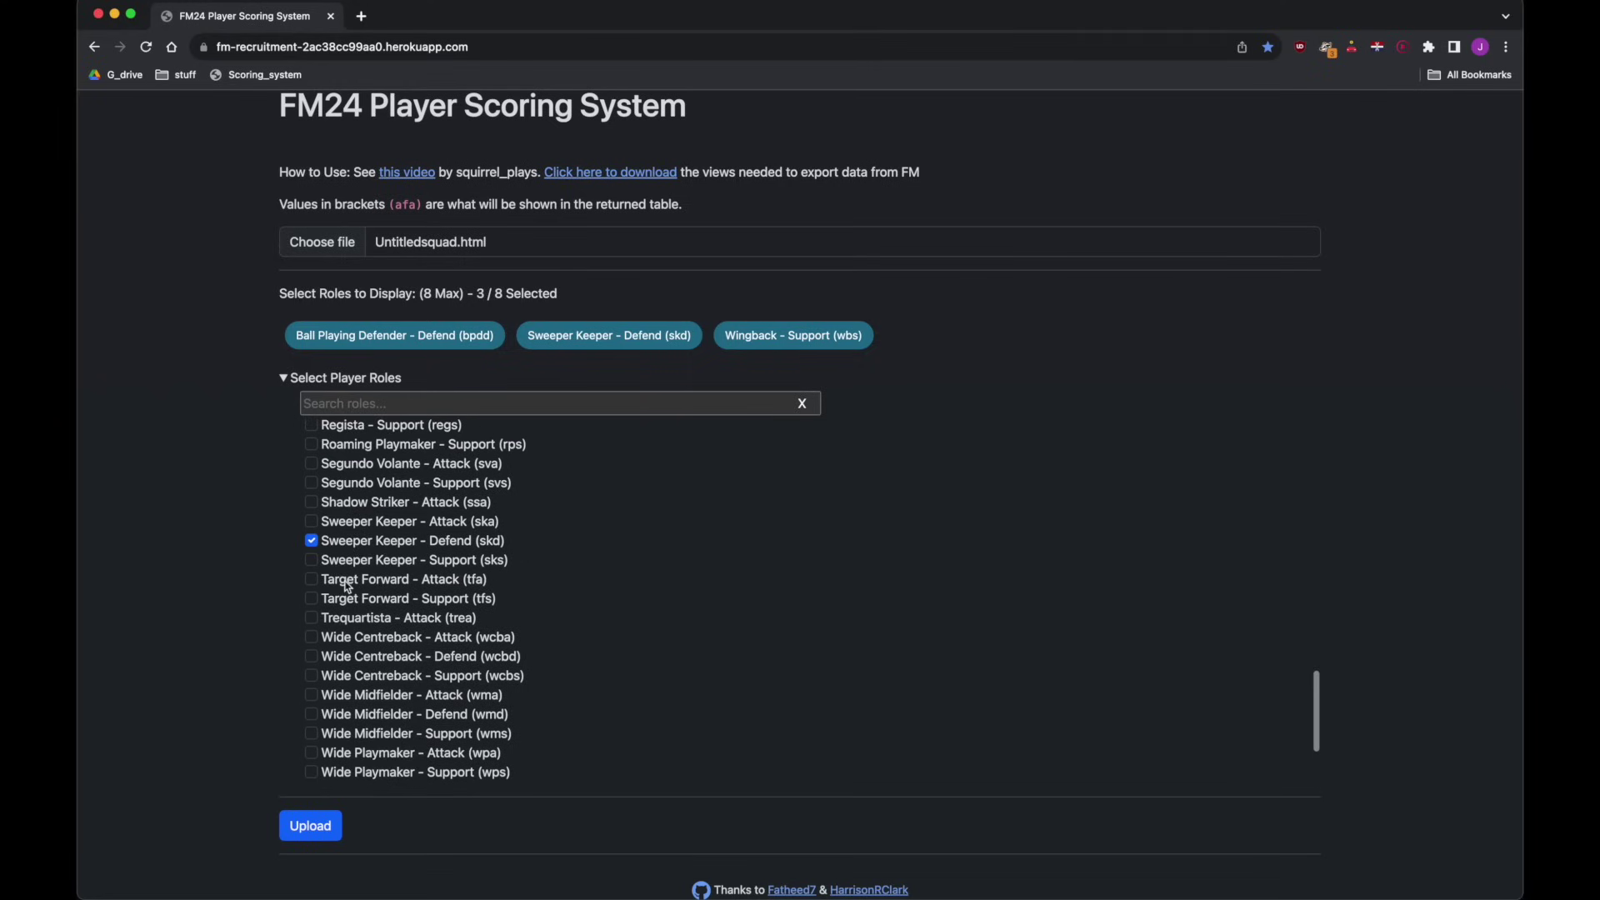
left_click(310, 465)
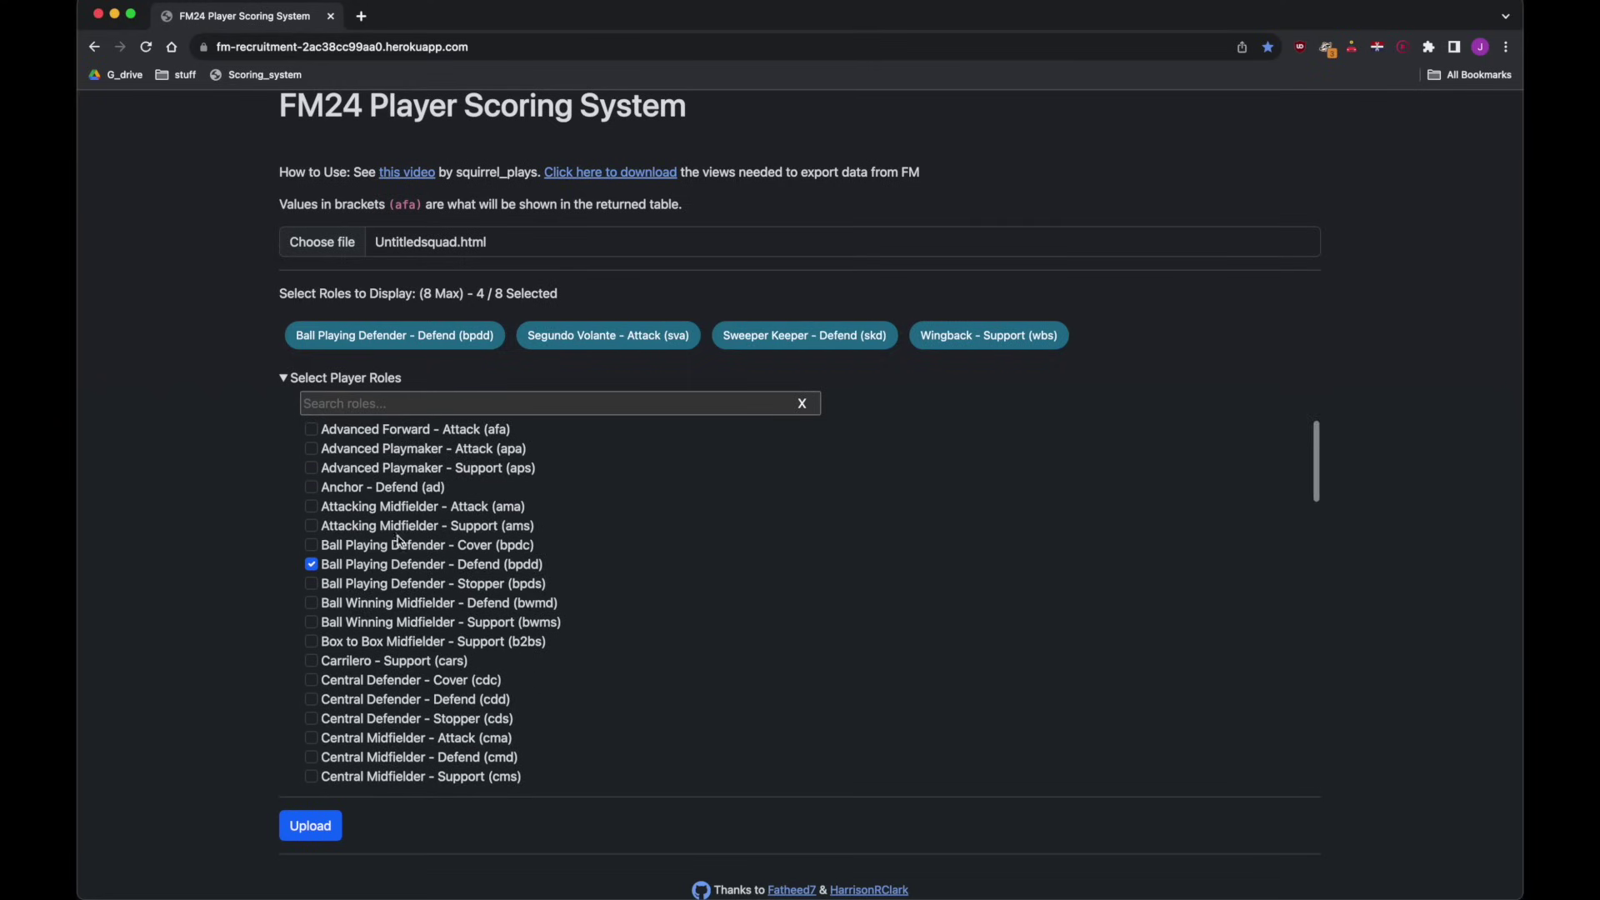
left_click(311, 430)
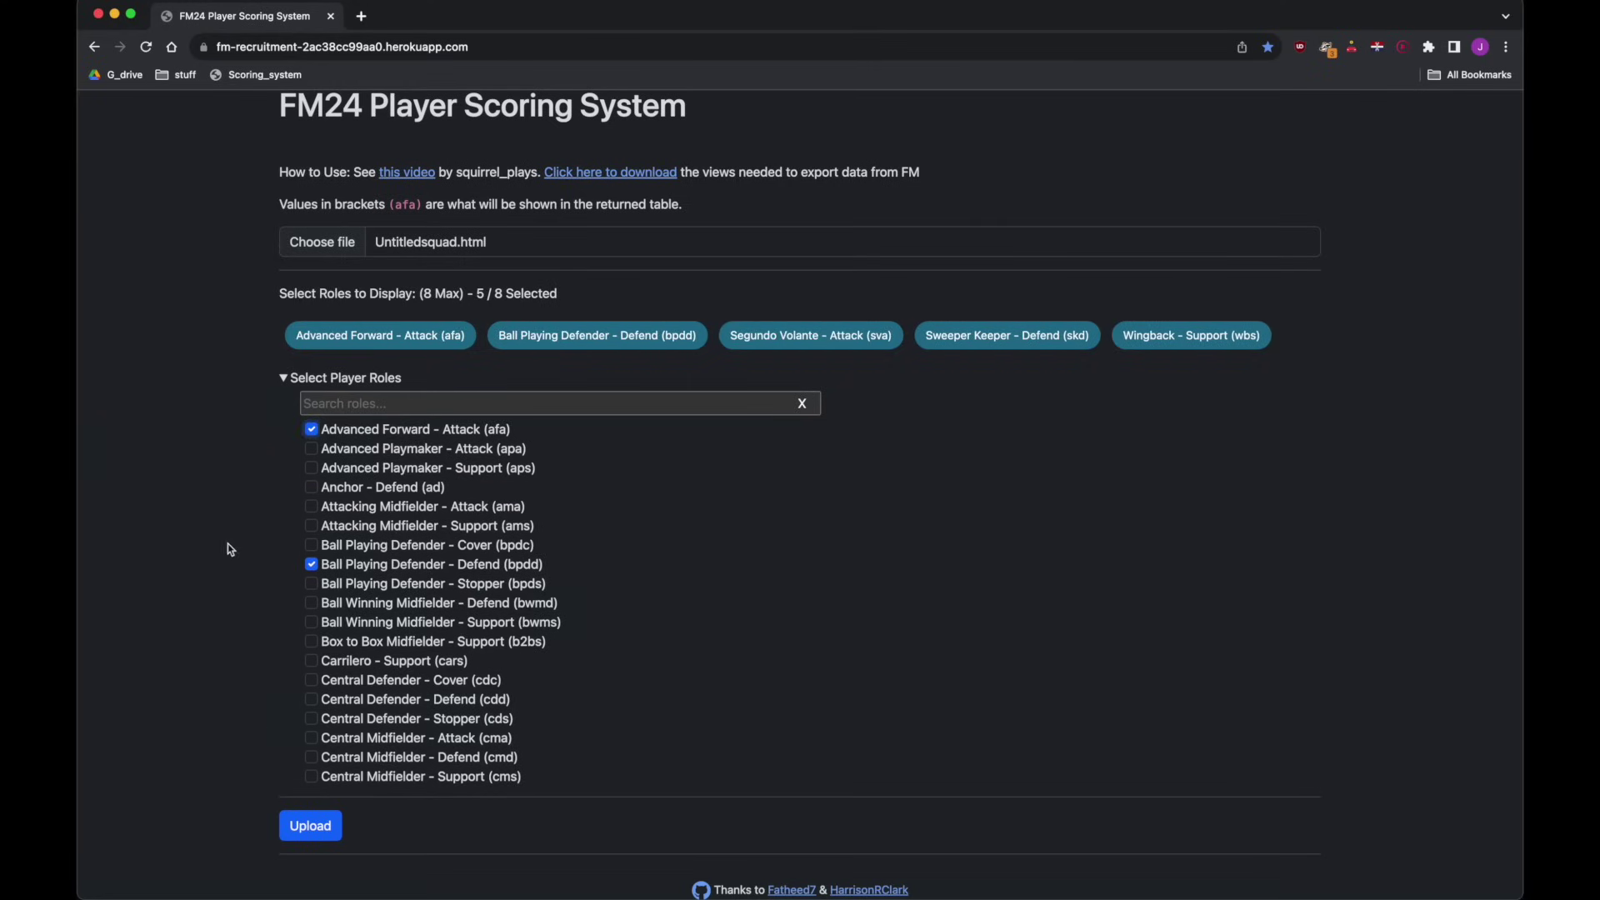
Step: Upload the squad, sort by each role column, then rank by Sweeper Keeper descending
left_click(314, 827)
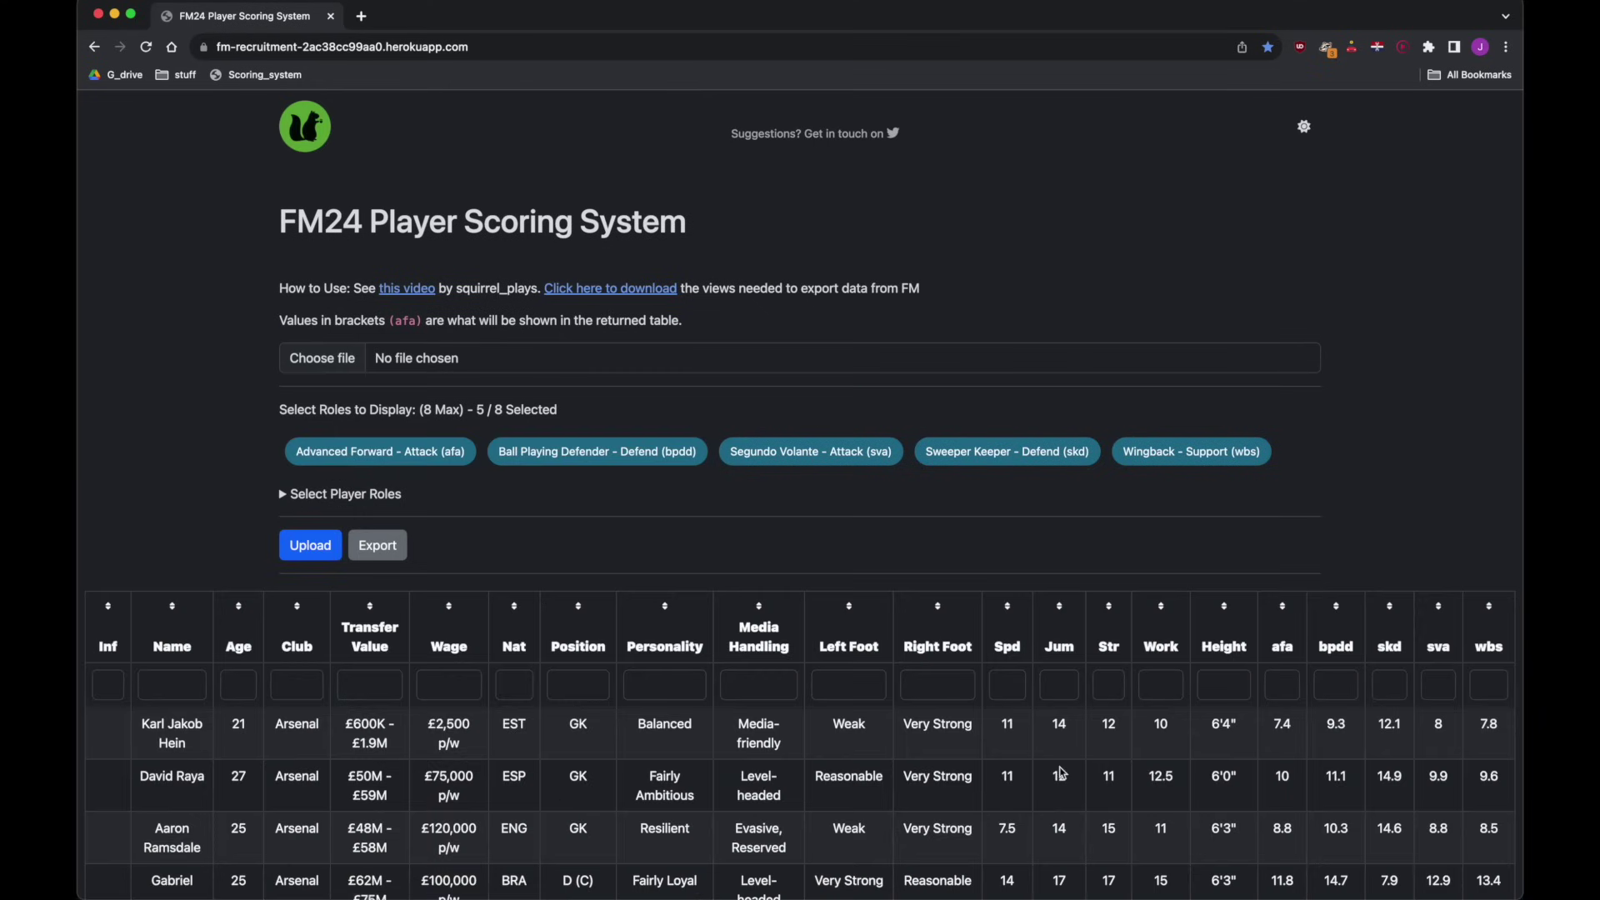
scroll(1226, 679, "down", 1)
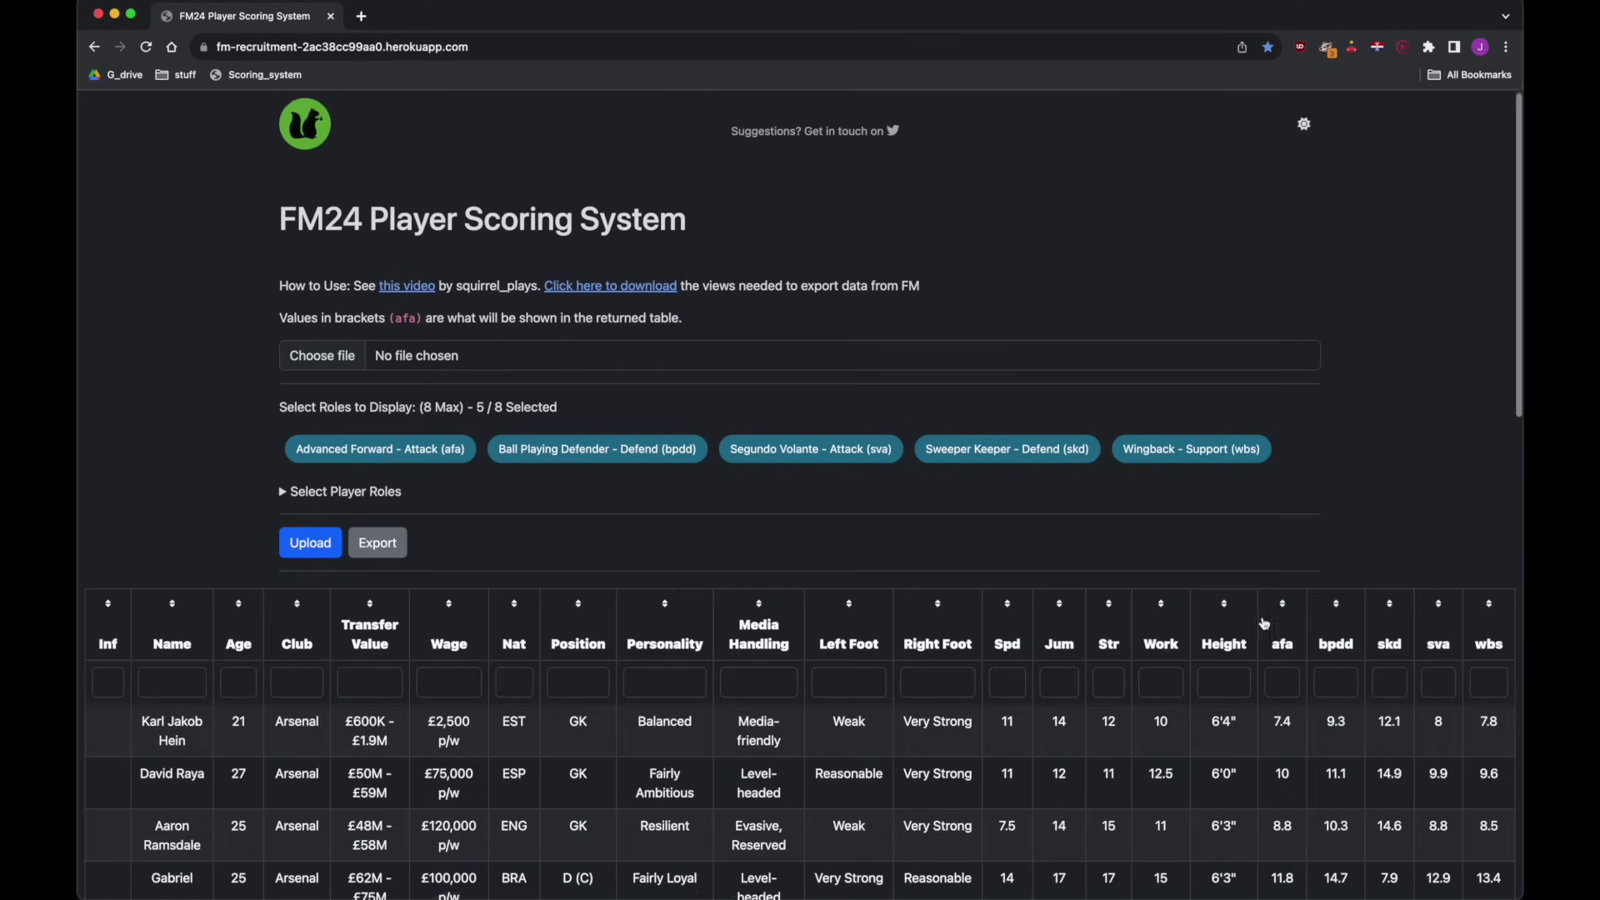
scroll(1262, 613, "down", 3)
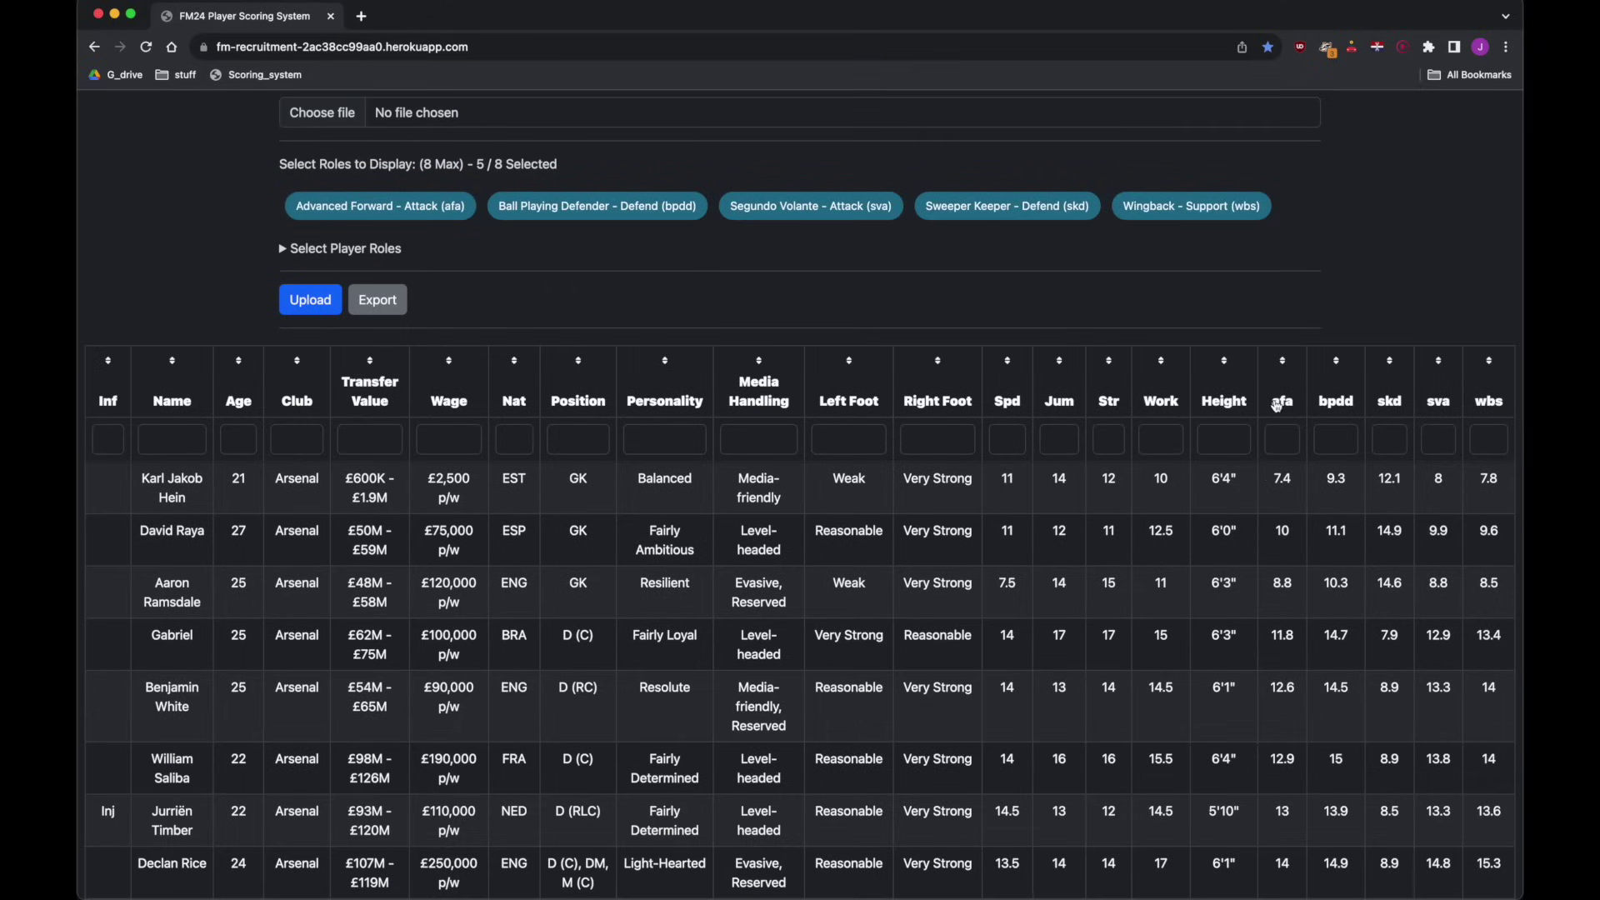
left_click(1281, 401)
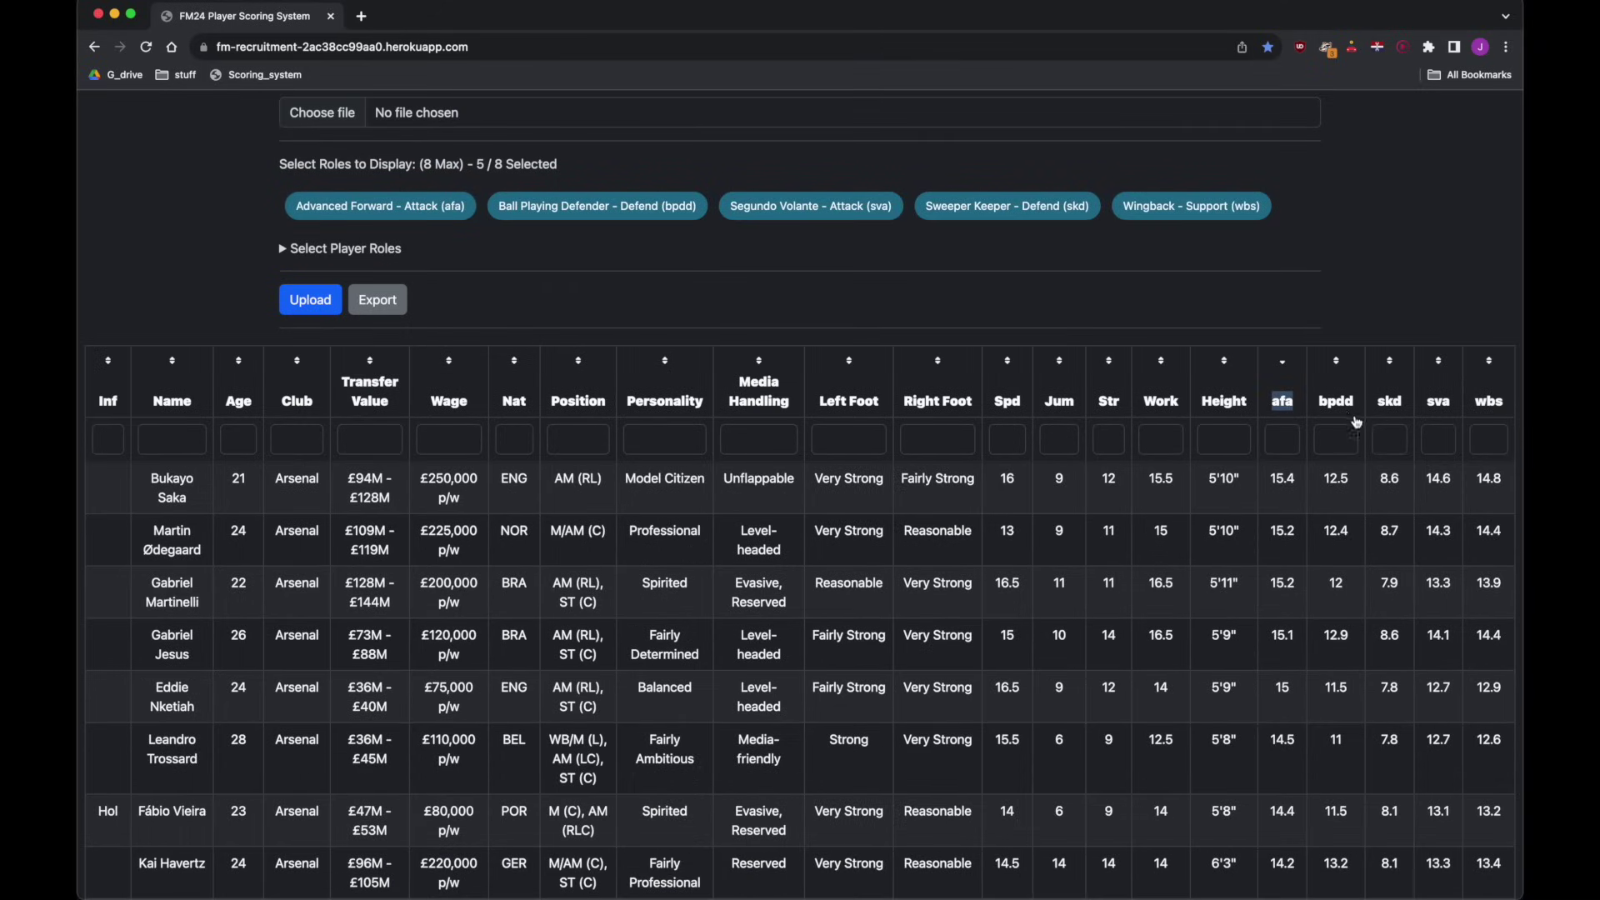
left_click(1336, 402)
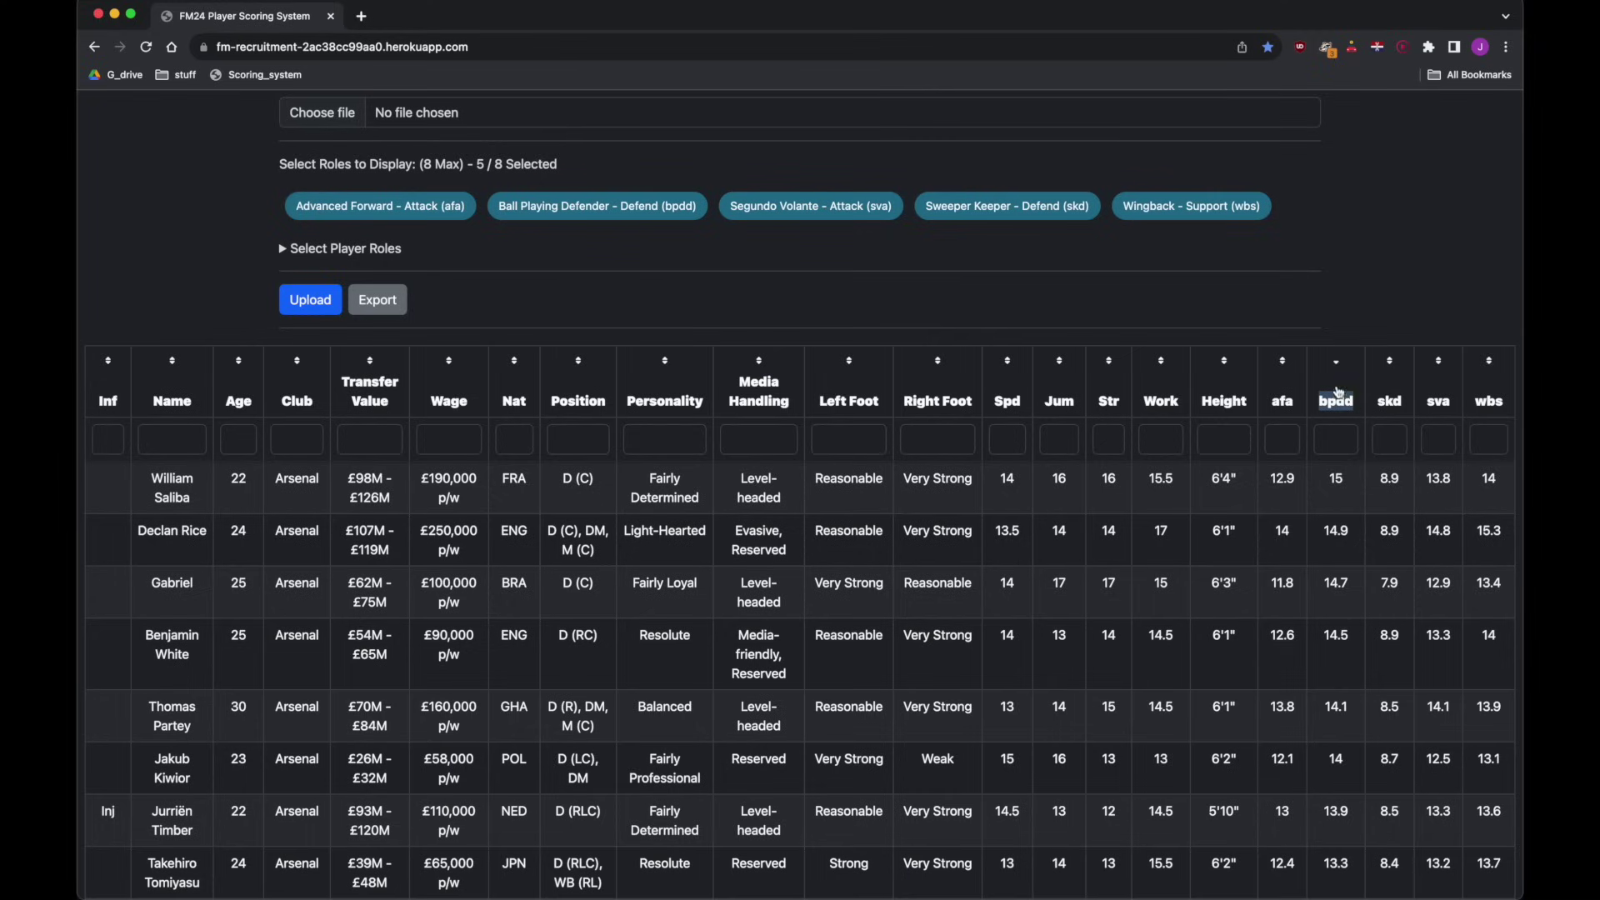
left_click(1389, 402)
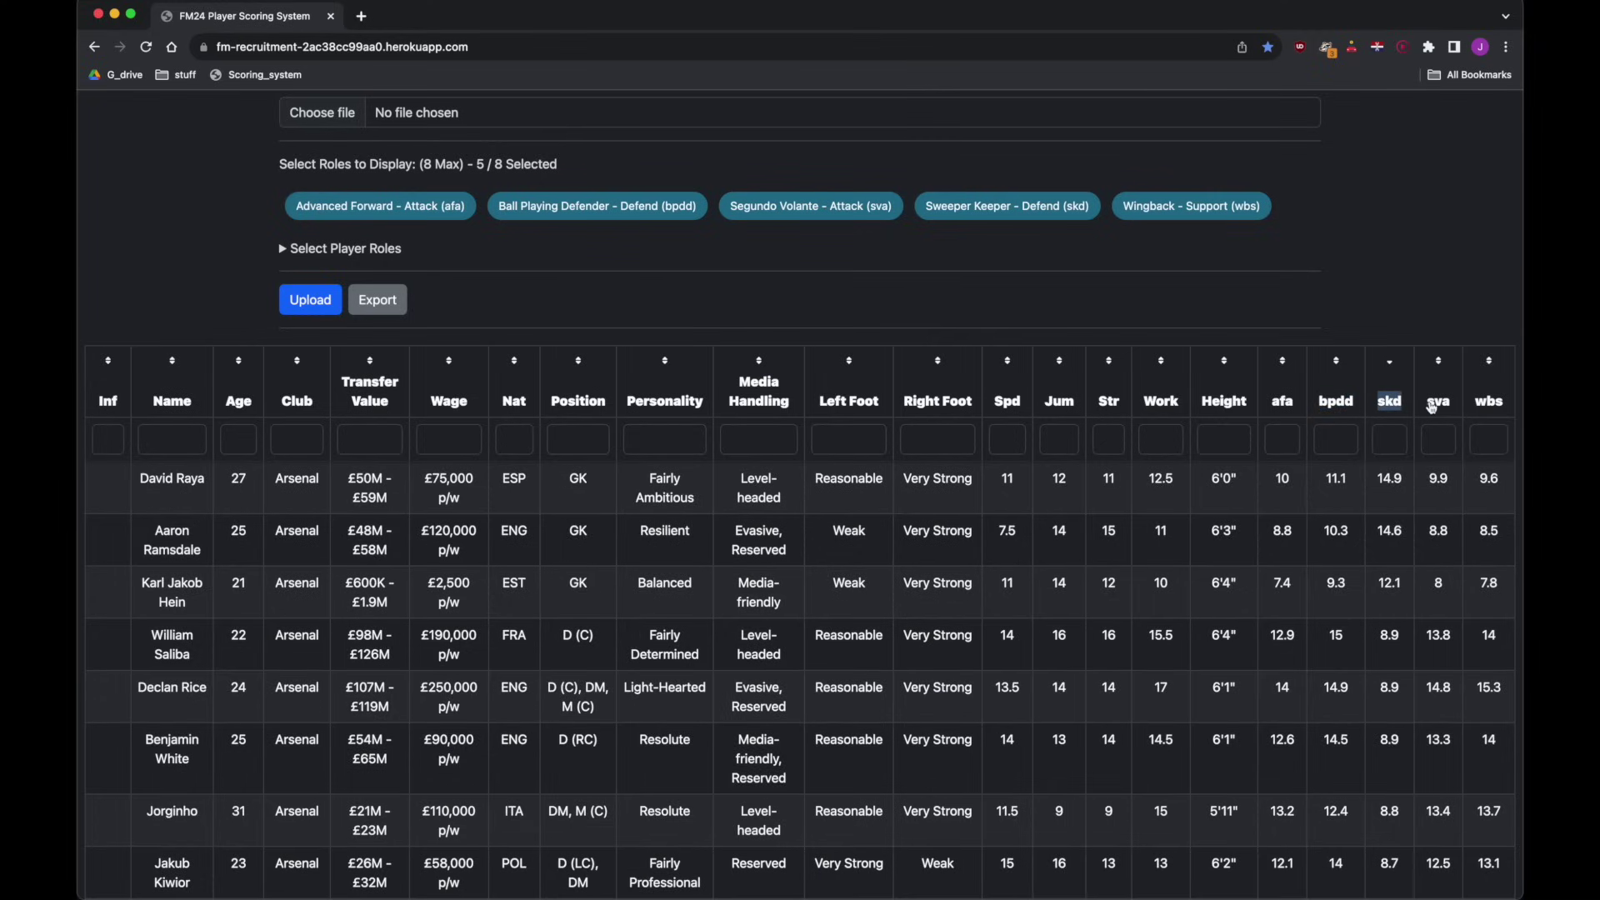
left_click(1439, 400)
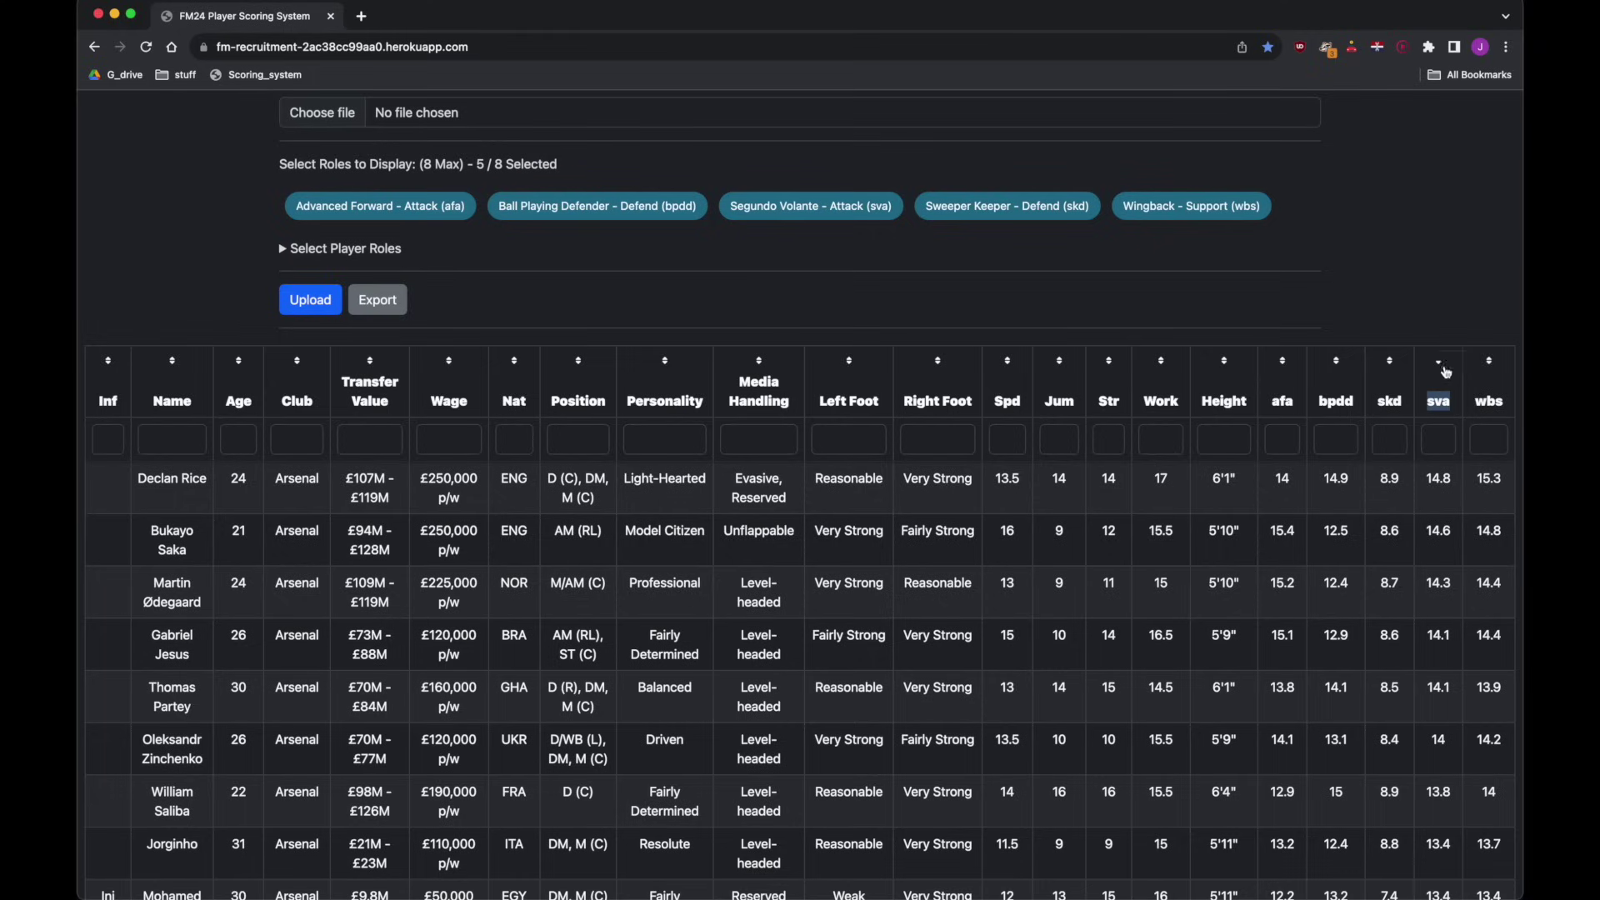
double_click(1489, 401)
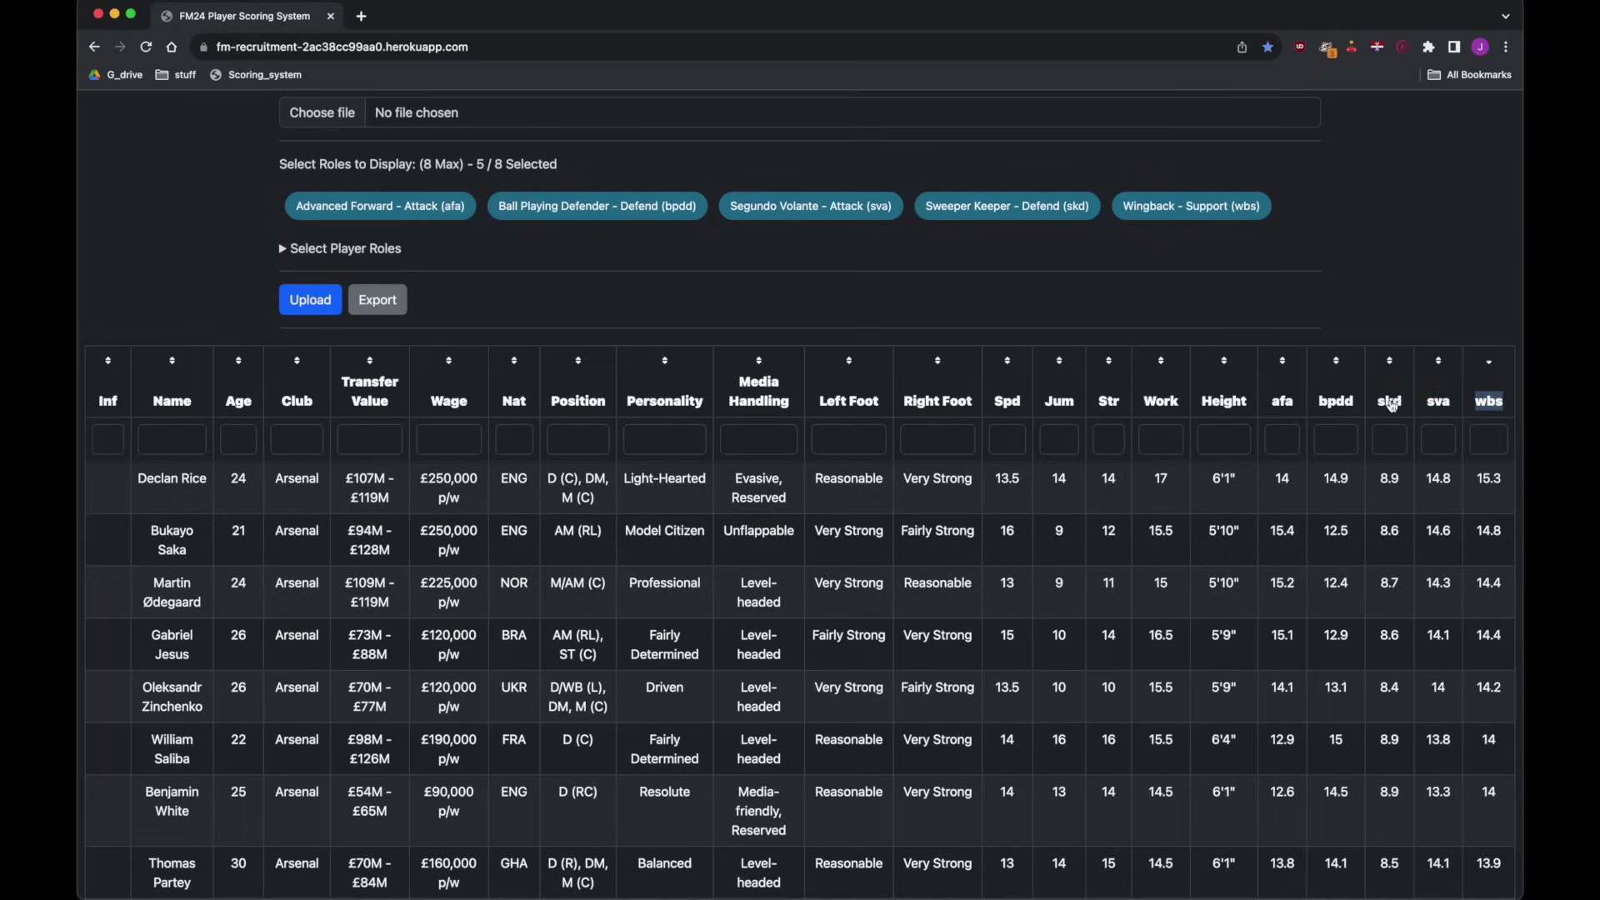
double_click(1388, 402)
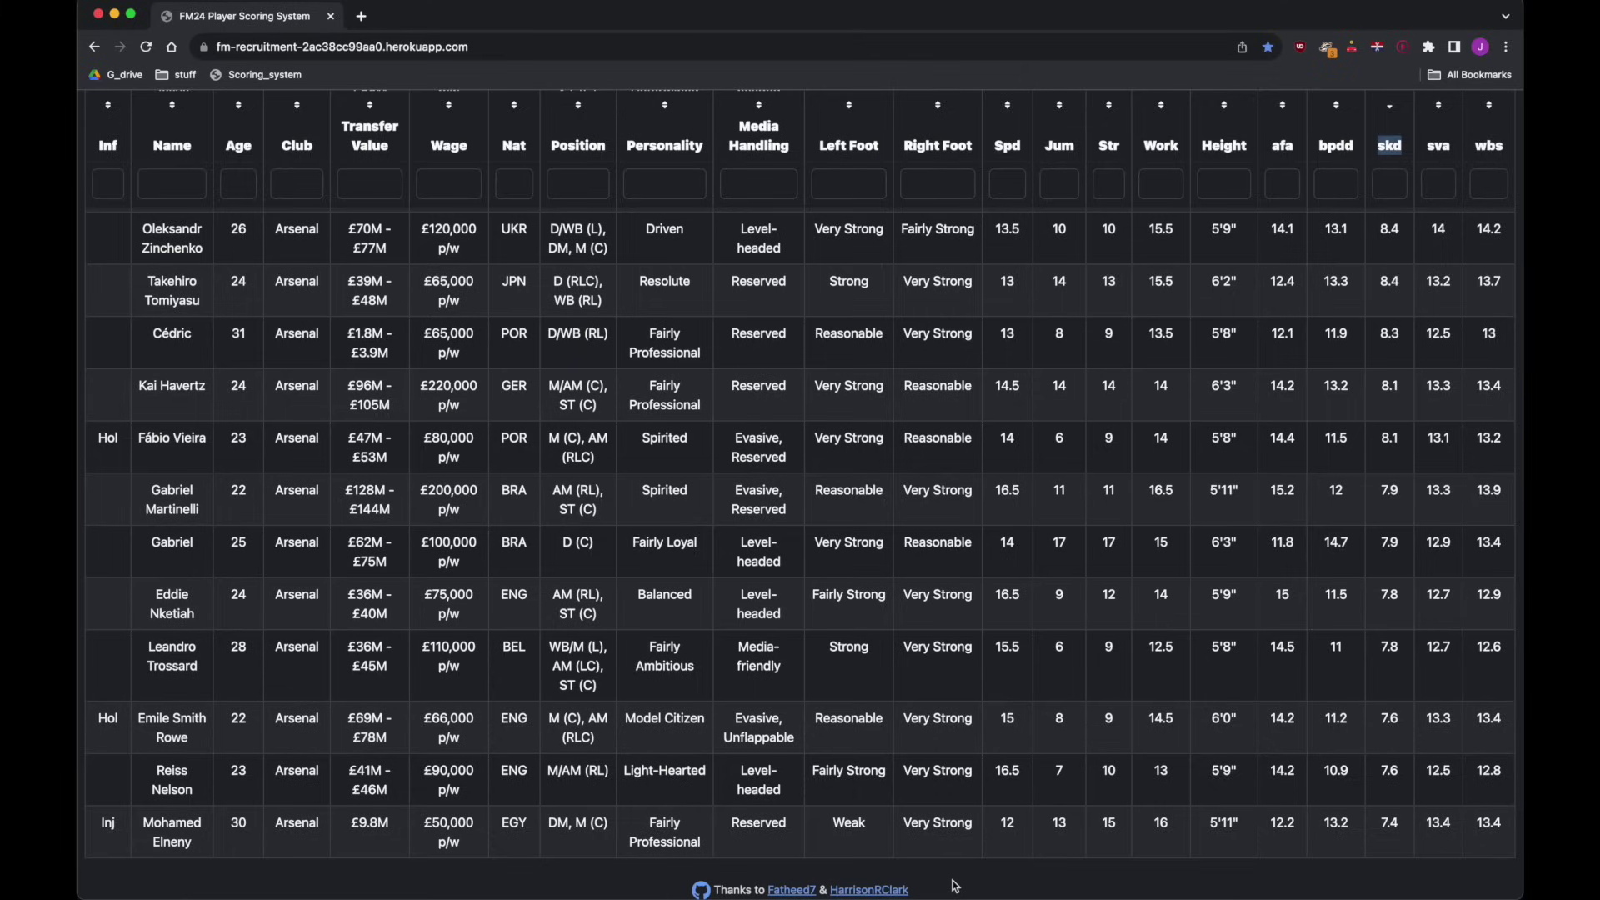
scroll(953, 885, "up", 15)
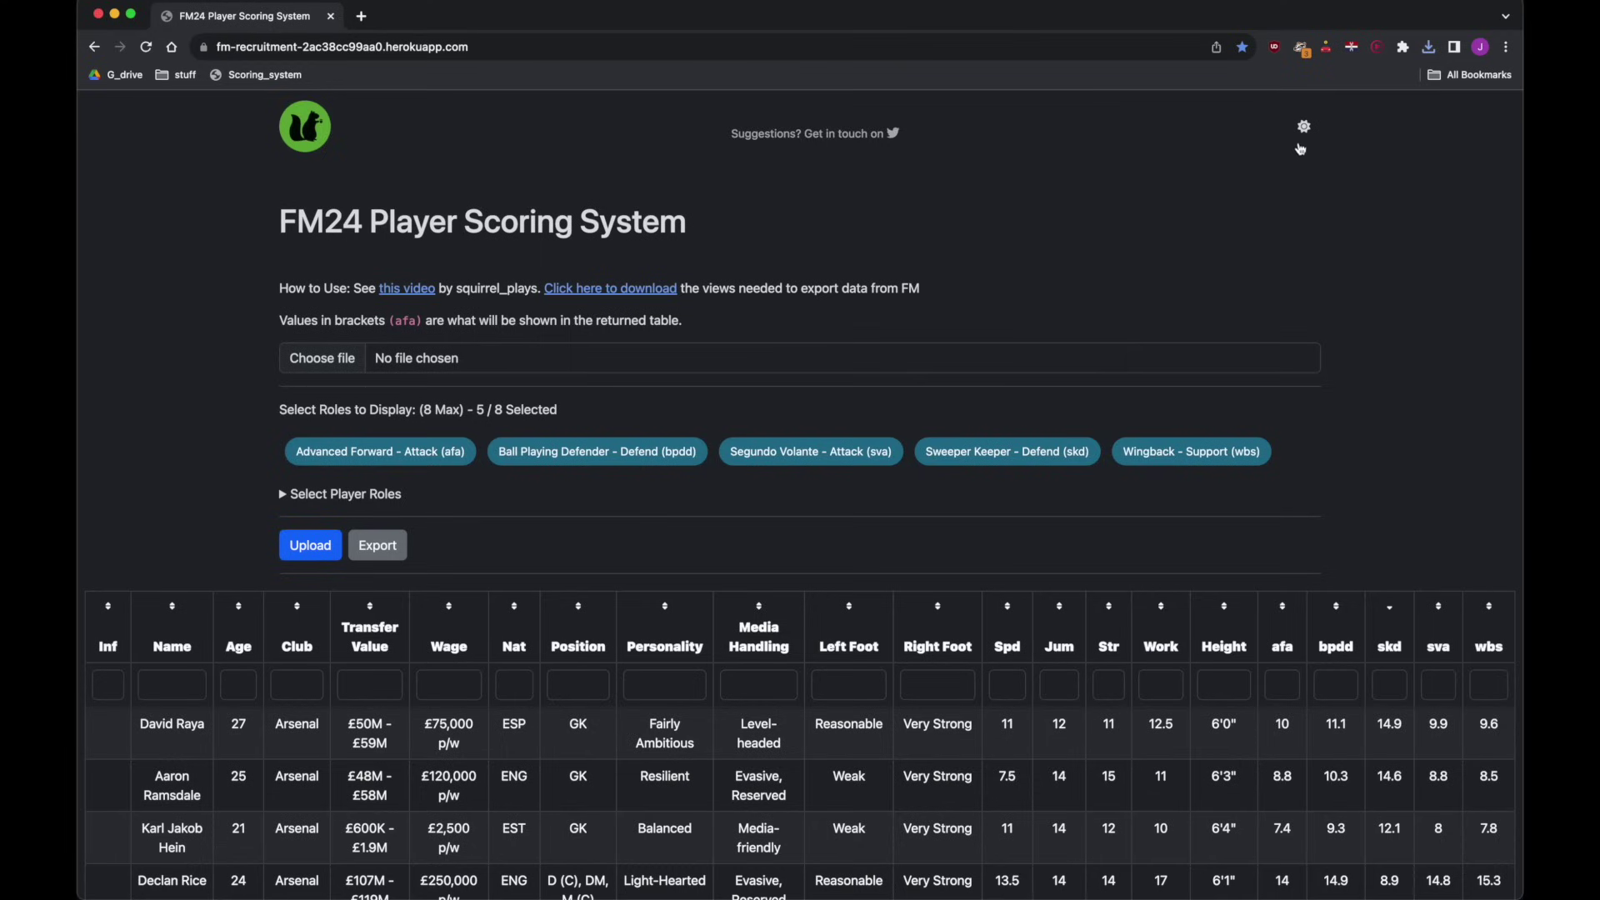
Step: Export the scored table as table_export (4).html, return to the scoring page, and open the creator's Twitter
left_click(1303, 126)
left_click(370, 549)
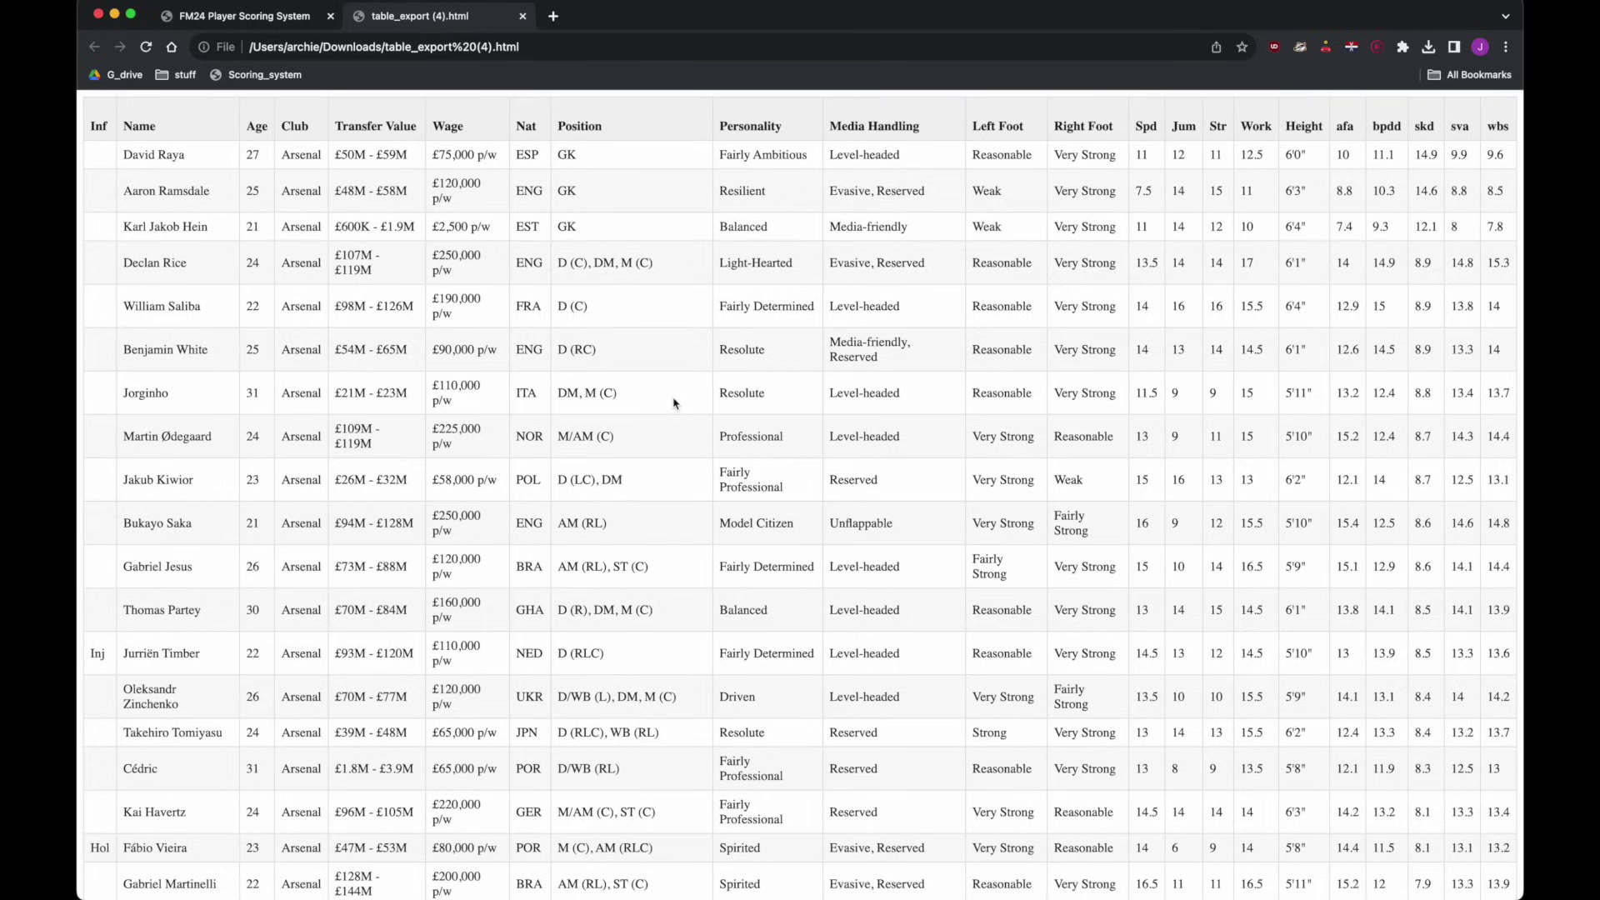
key("ctrl+shift+Tab")
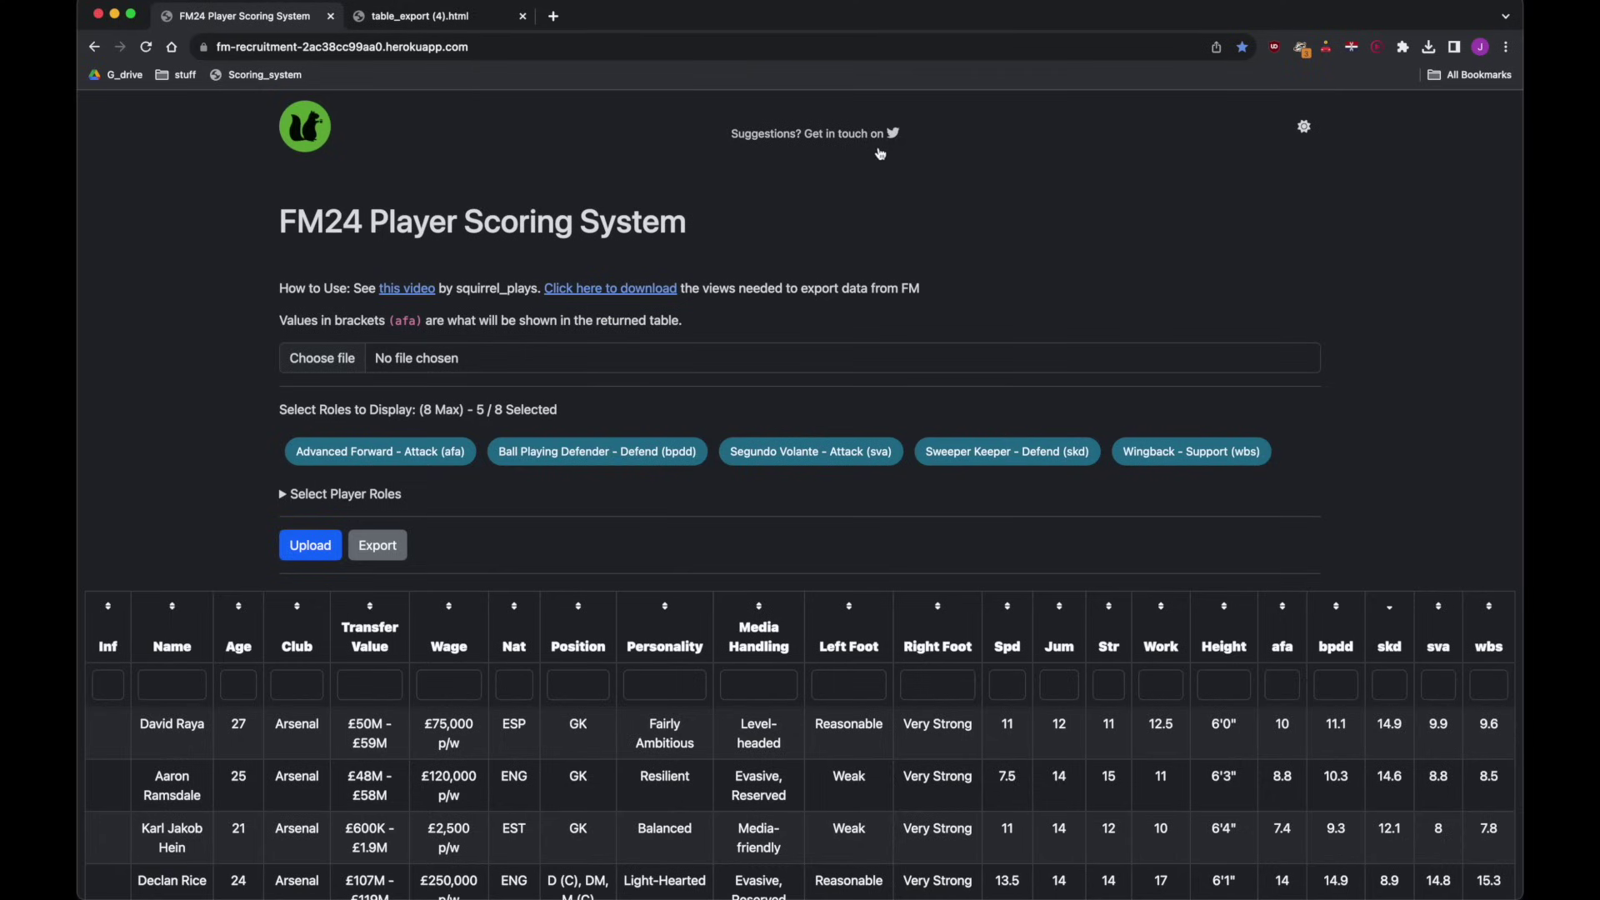
left_click(890, 133, "super")
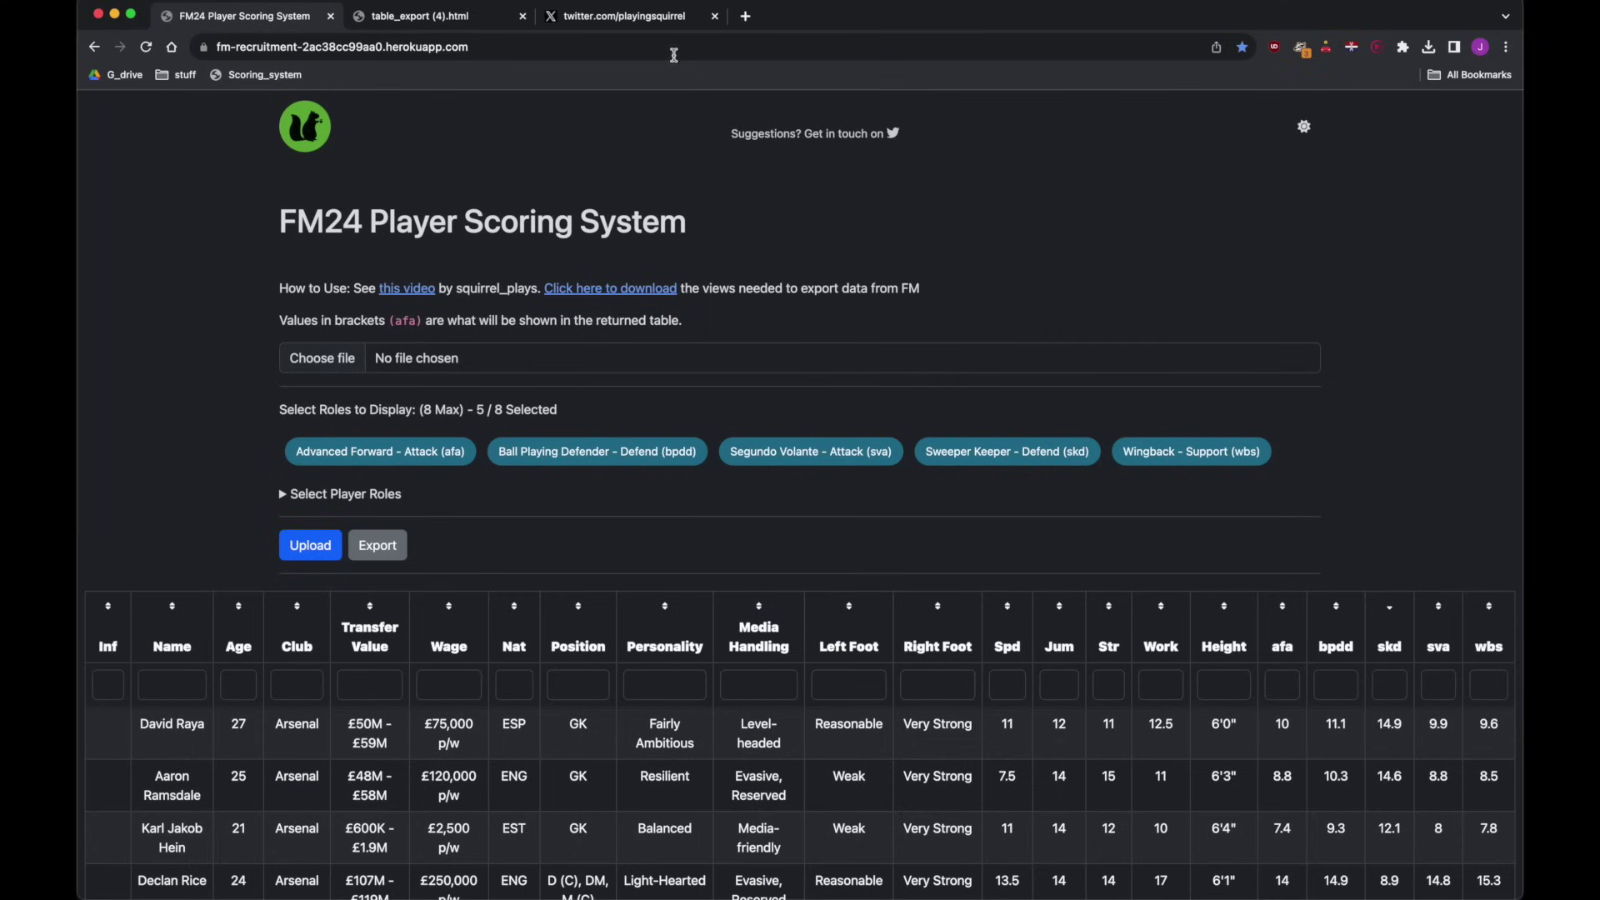
Step: View the squirrel_plays Twitter profile in its new tab
left_click(618, 20)
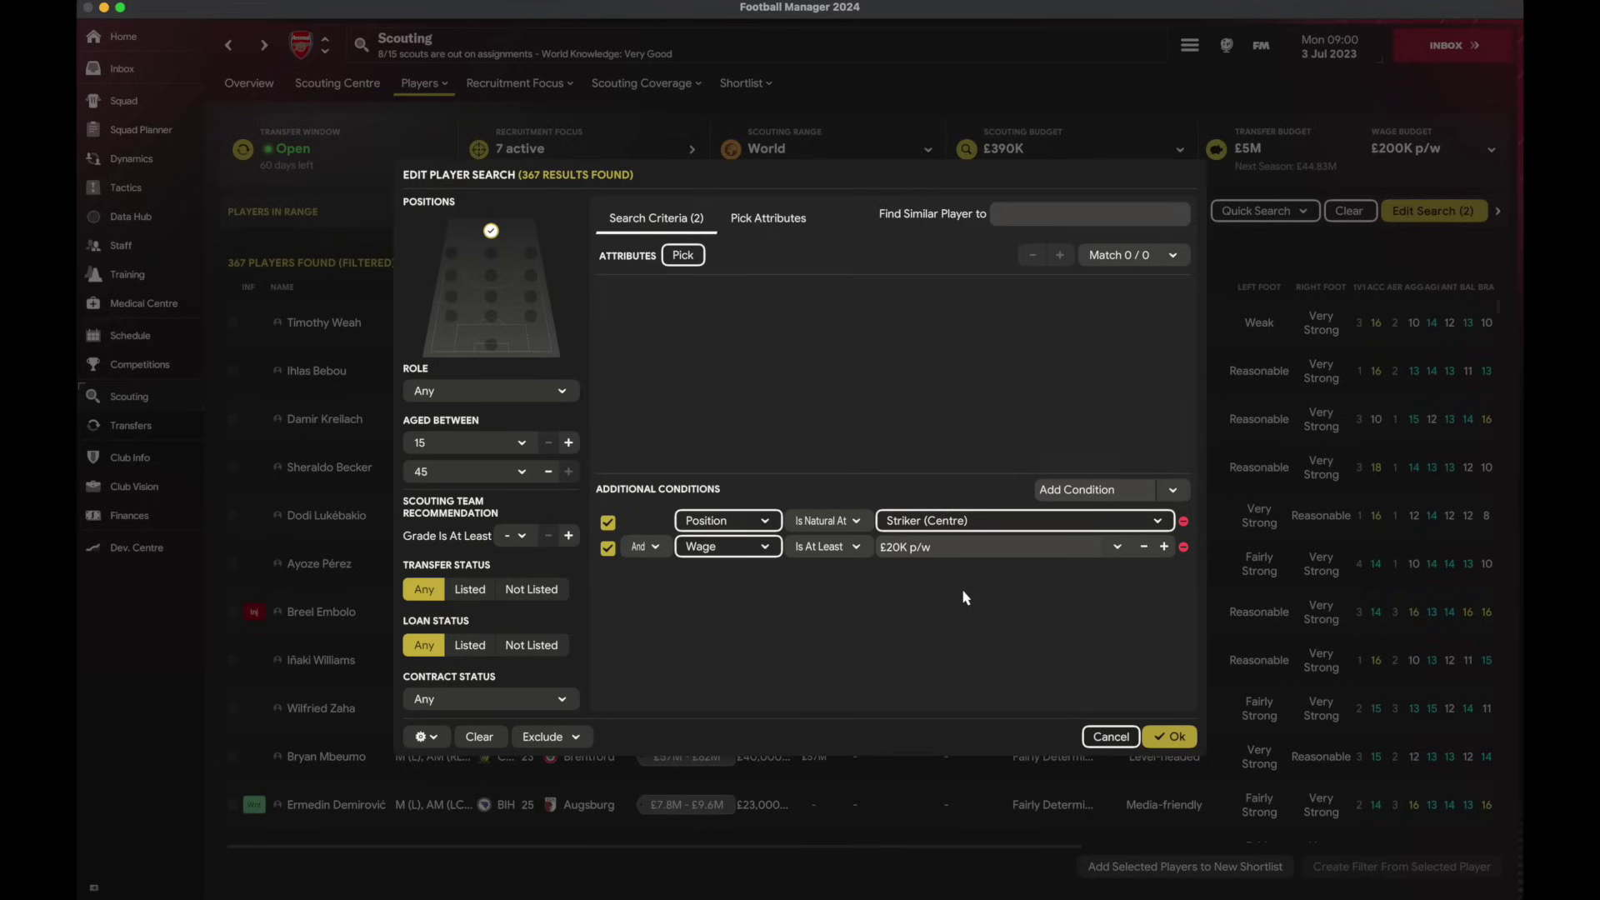
Step: Apply the player search, limited to players open to a transfer at the required interest level
left_click(1172, 737)
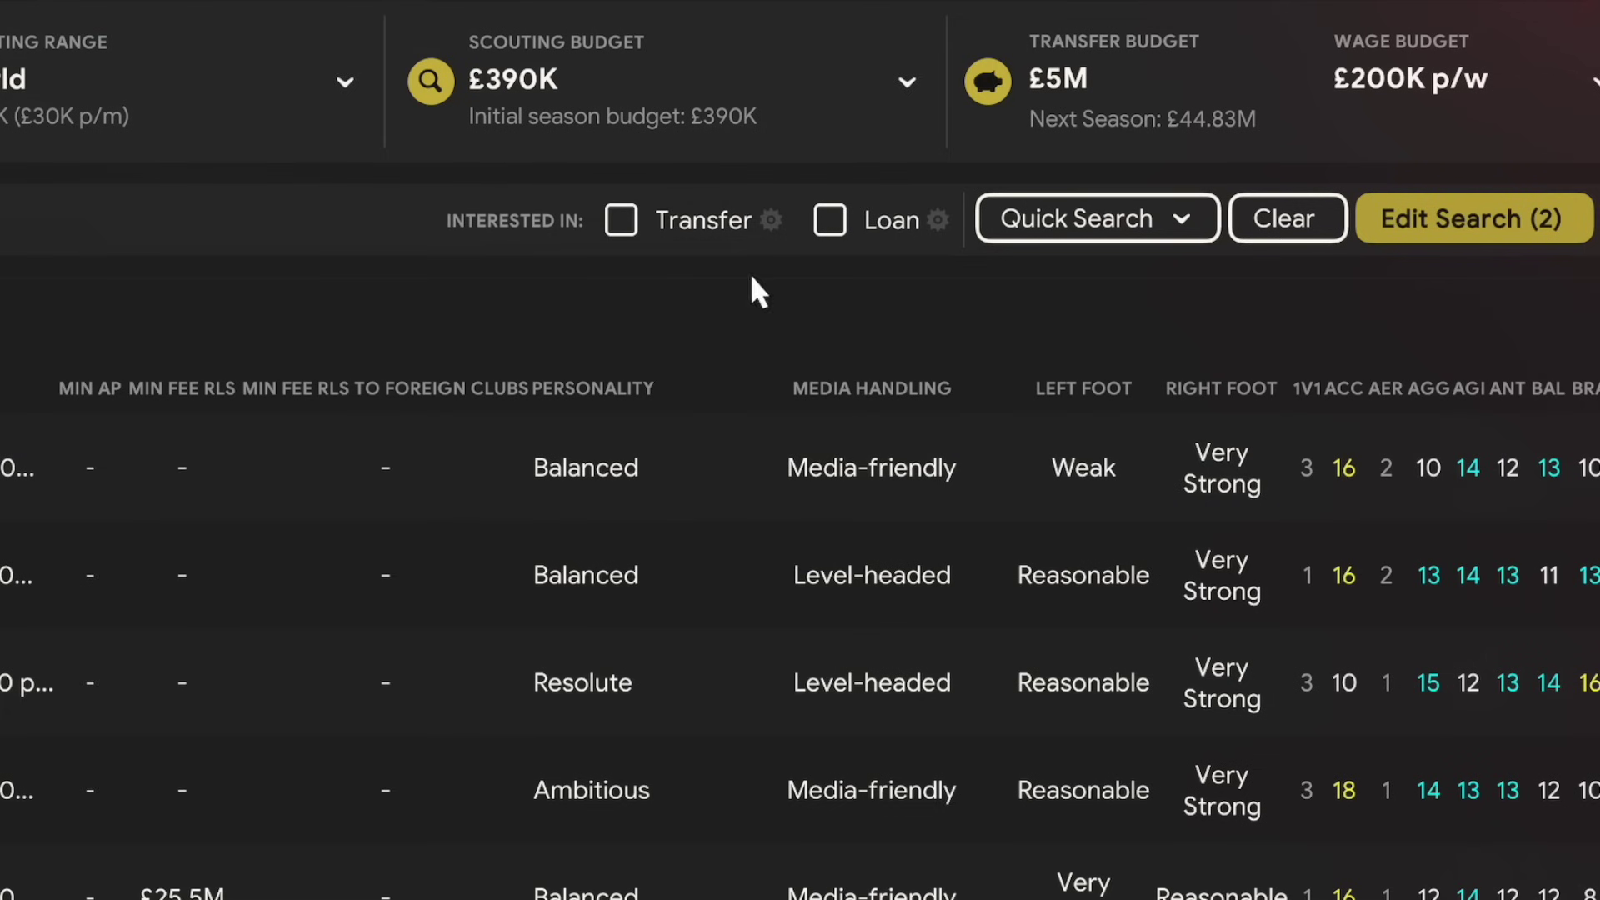
left_click(622, 221)
left_click(771, 220)
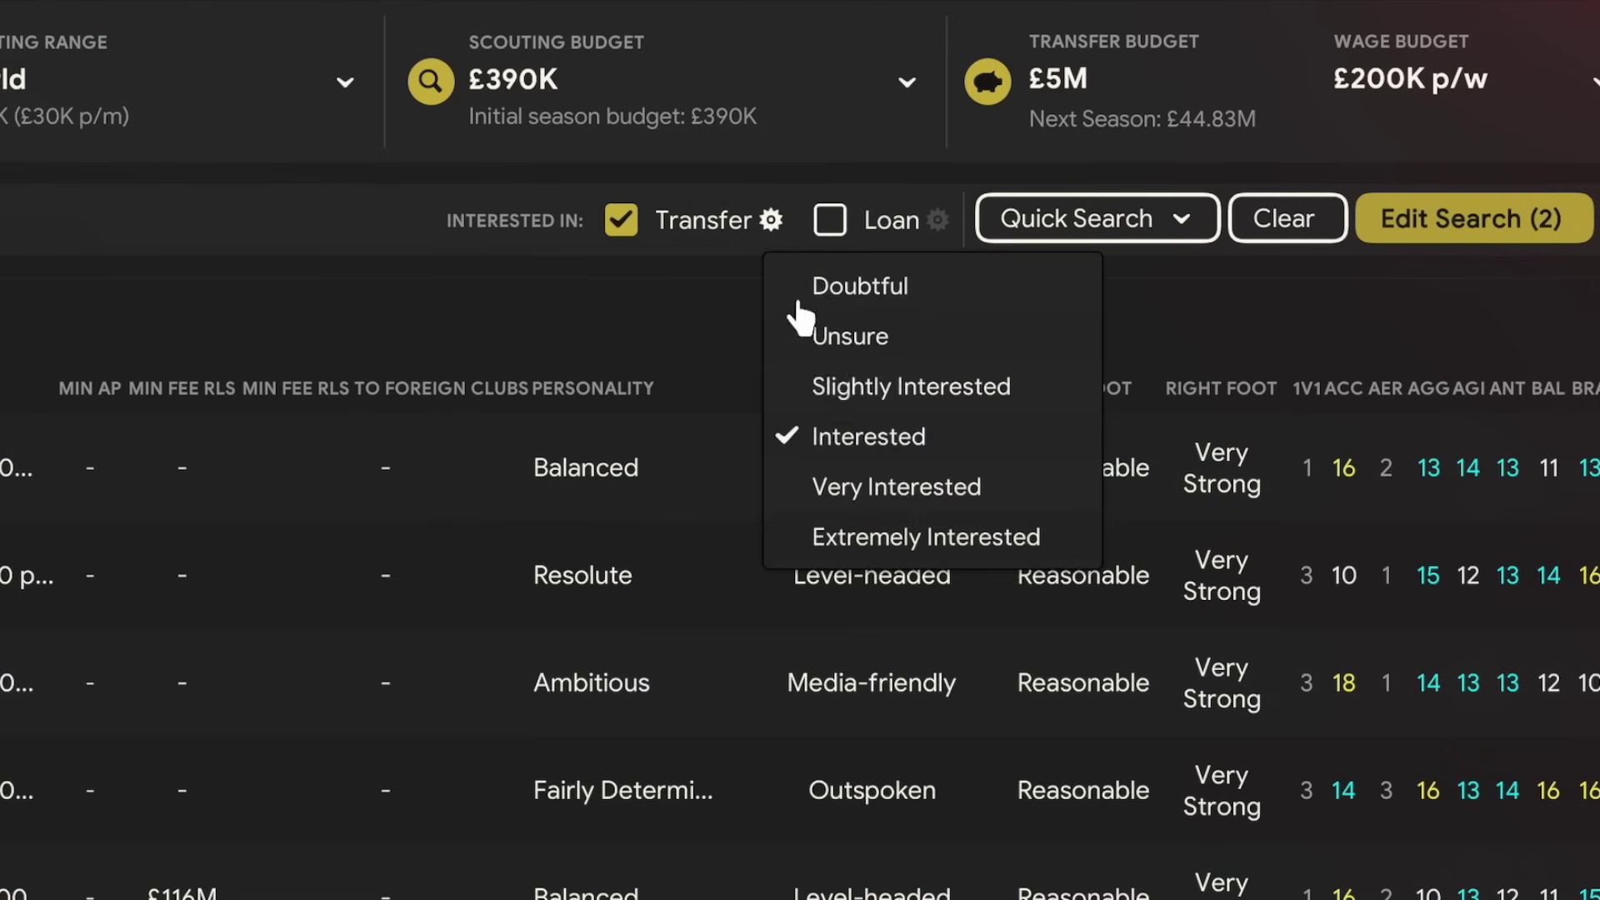
left_click(1175, 290)
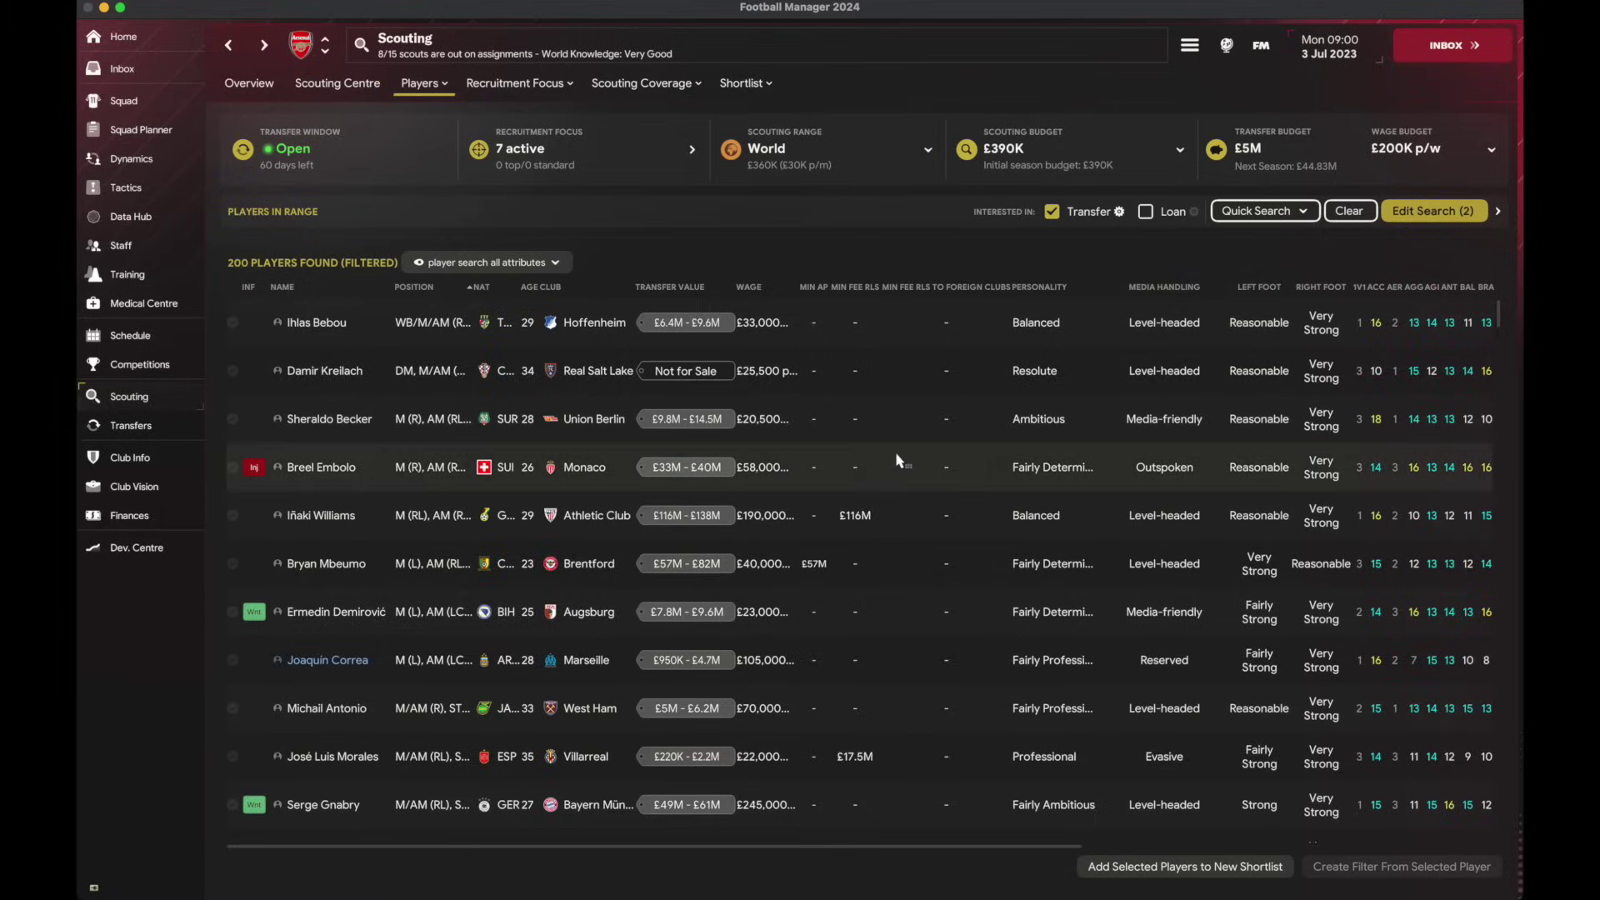
Step: Switch the results to the player search all attributes view and select every player
left_click(505, 265)
mouse_move(487, 288)
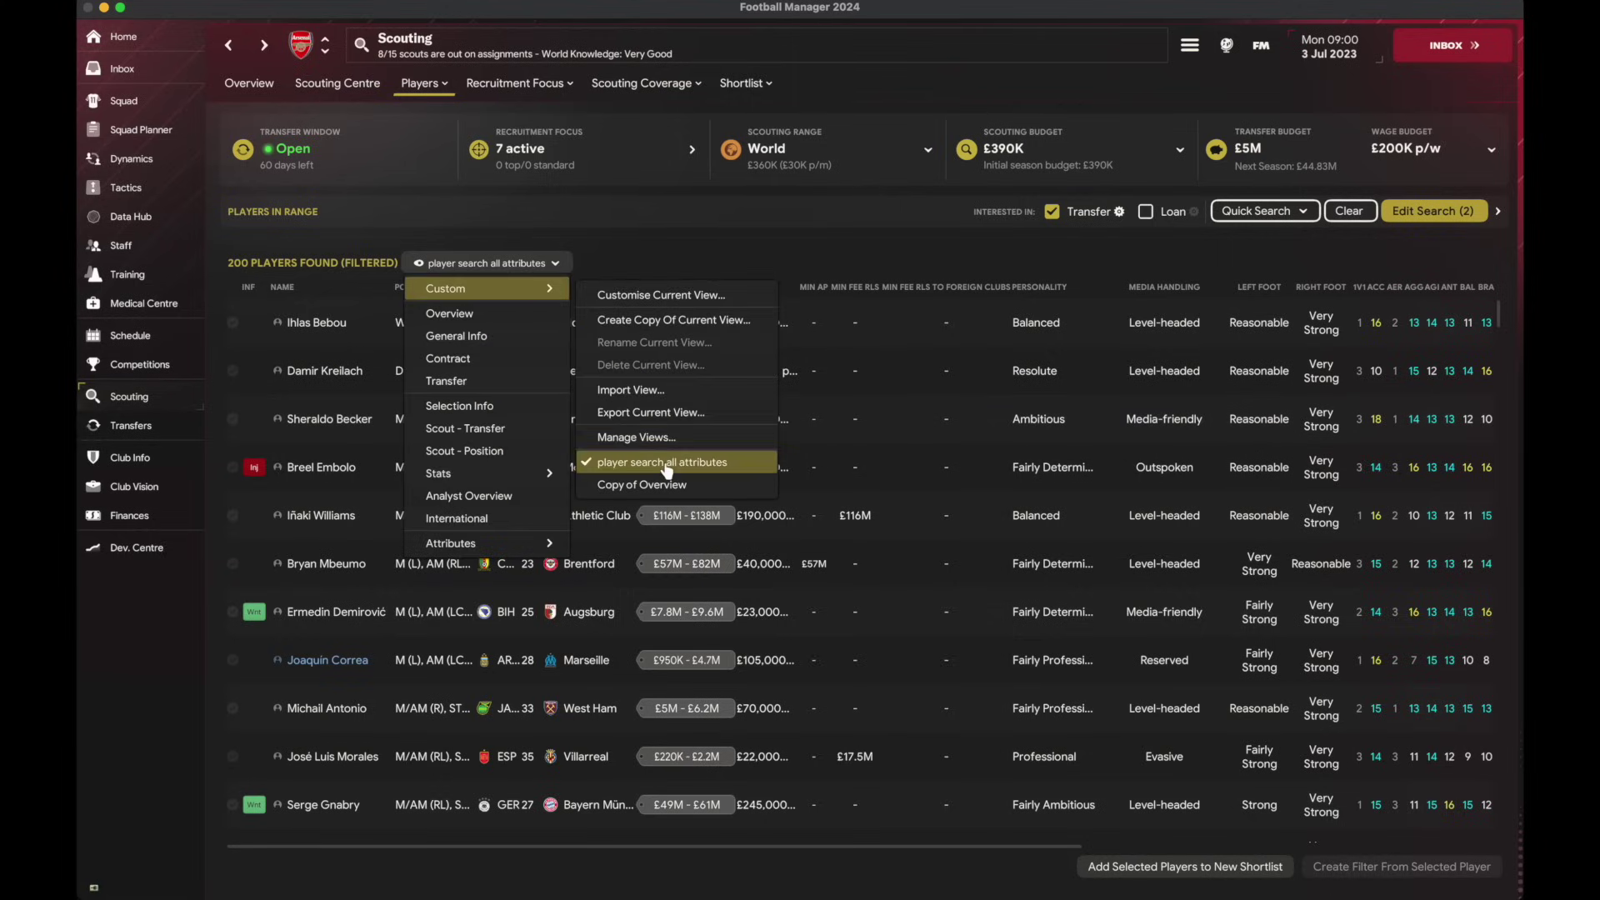
left_click(666, 463)
left_click(920, 467)
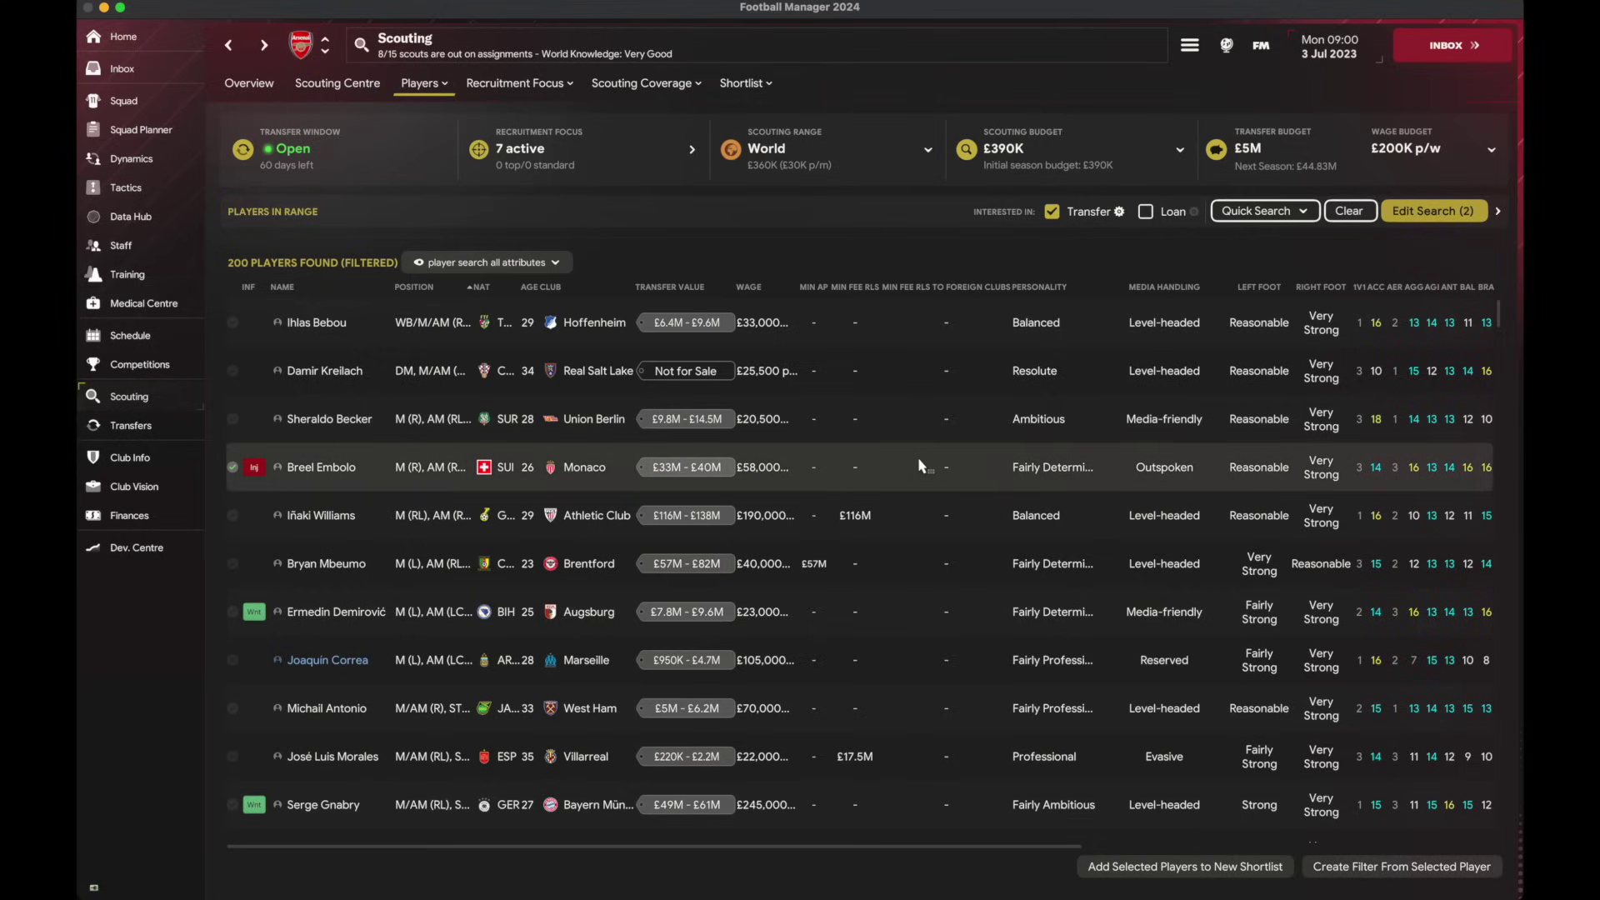
left_click(917, 436)
key("ctrl+a")
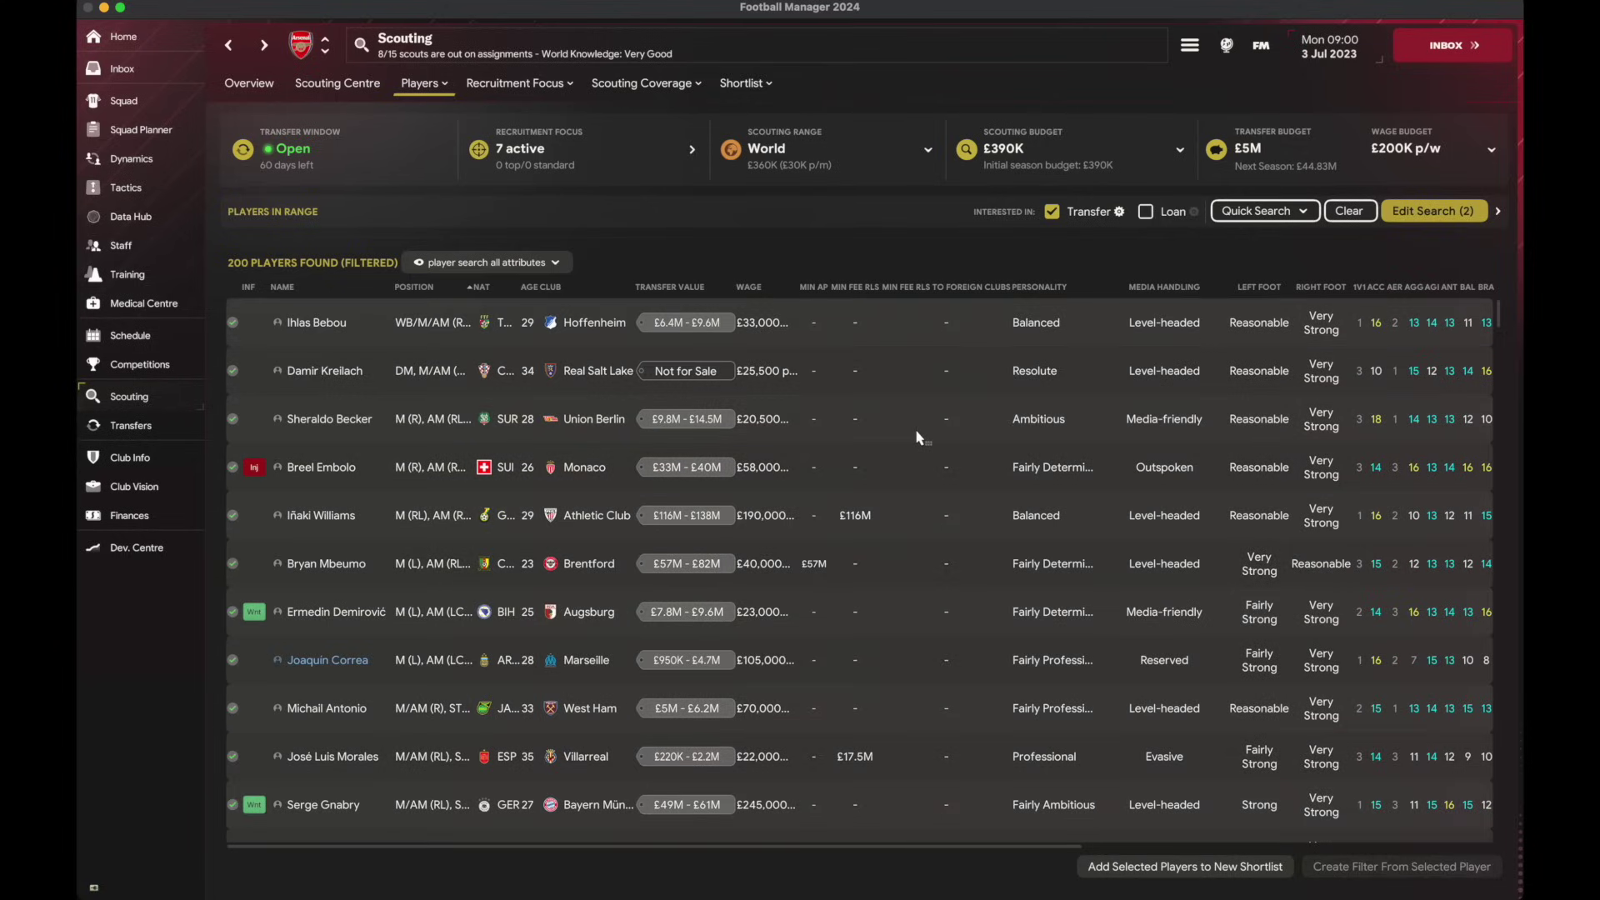
Step: Print the player list as web page Untitledsearch in FM files on desktop
key("ctrl+p")
left_click(916, 518)
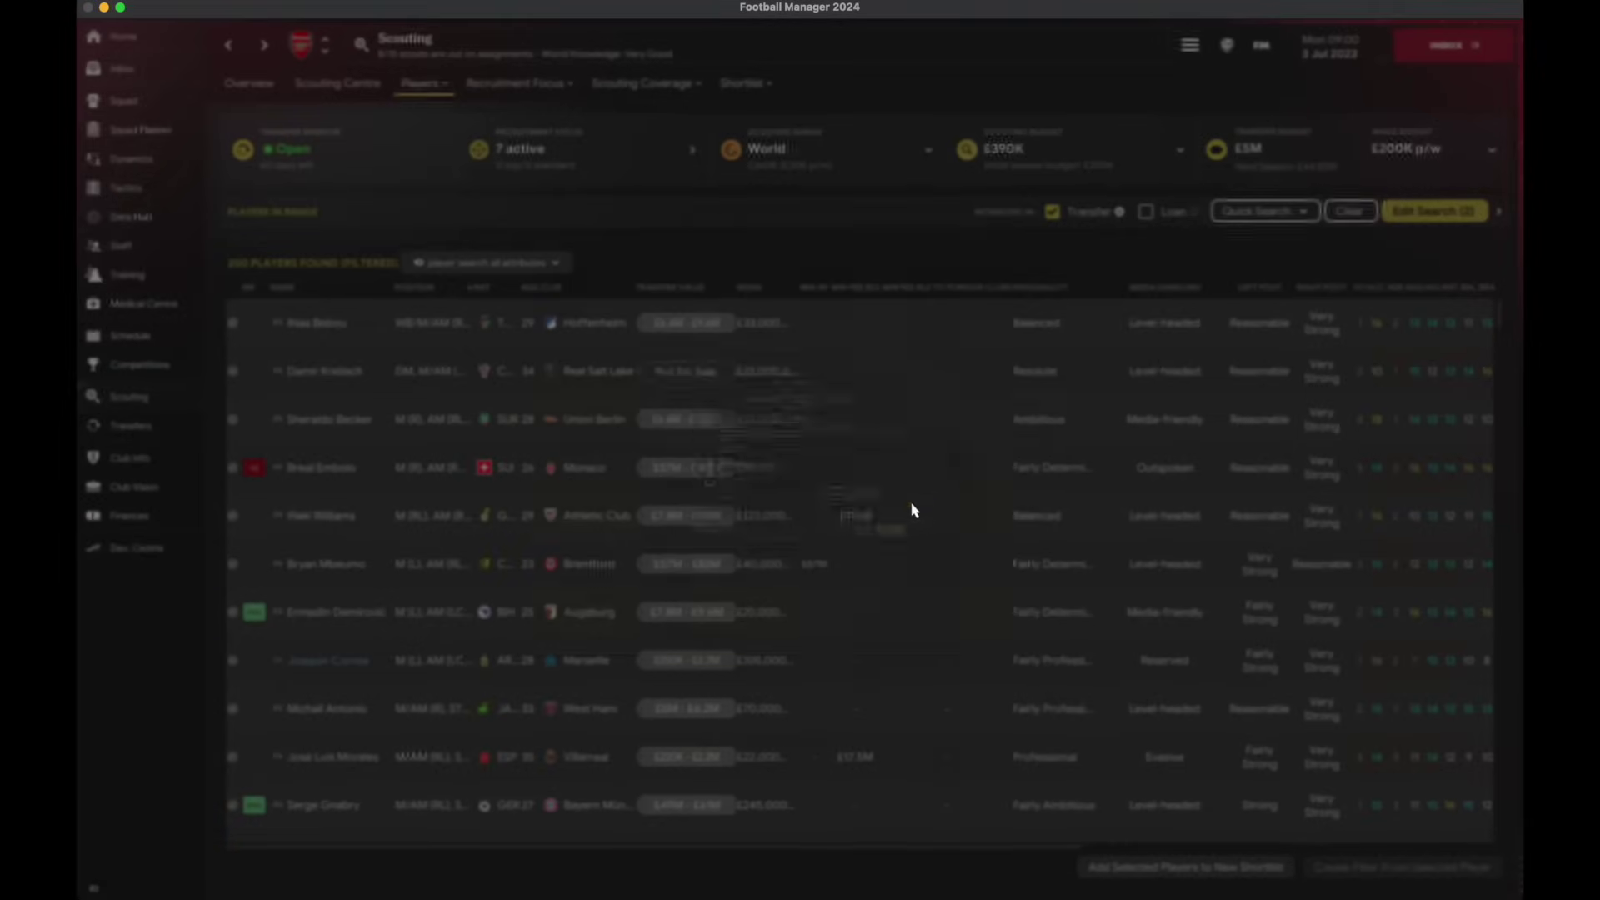
left_click(848, 385)
left_click(849, 385)
left_click(848, 385)
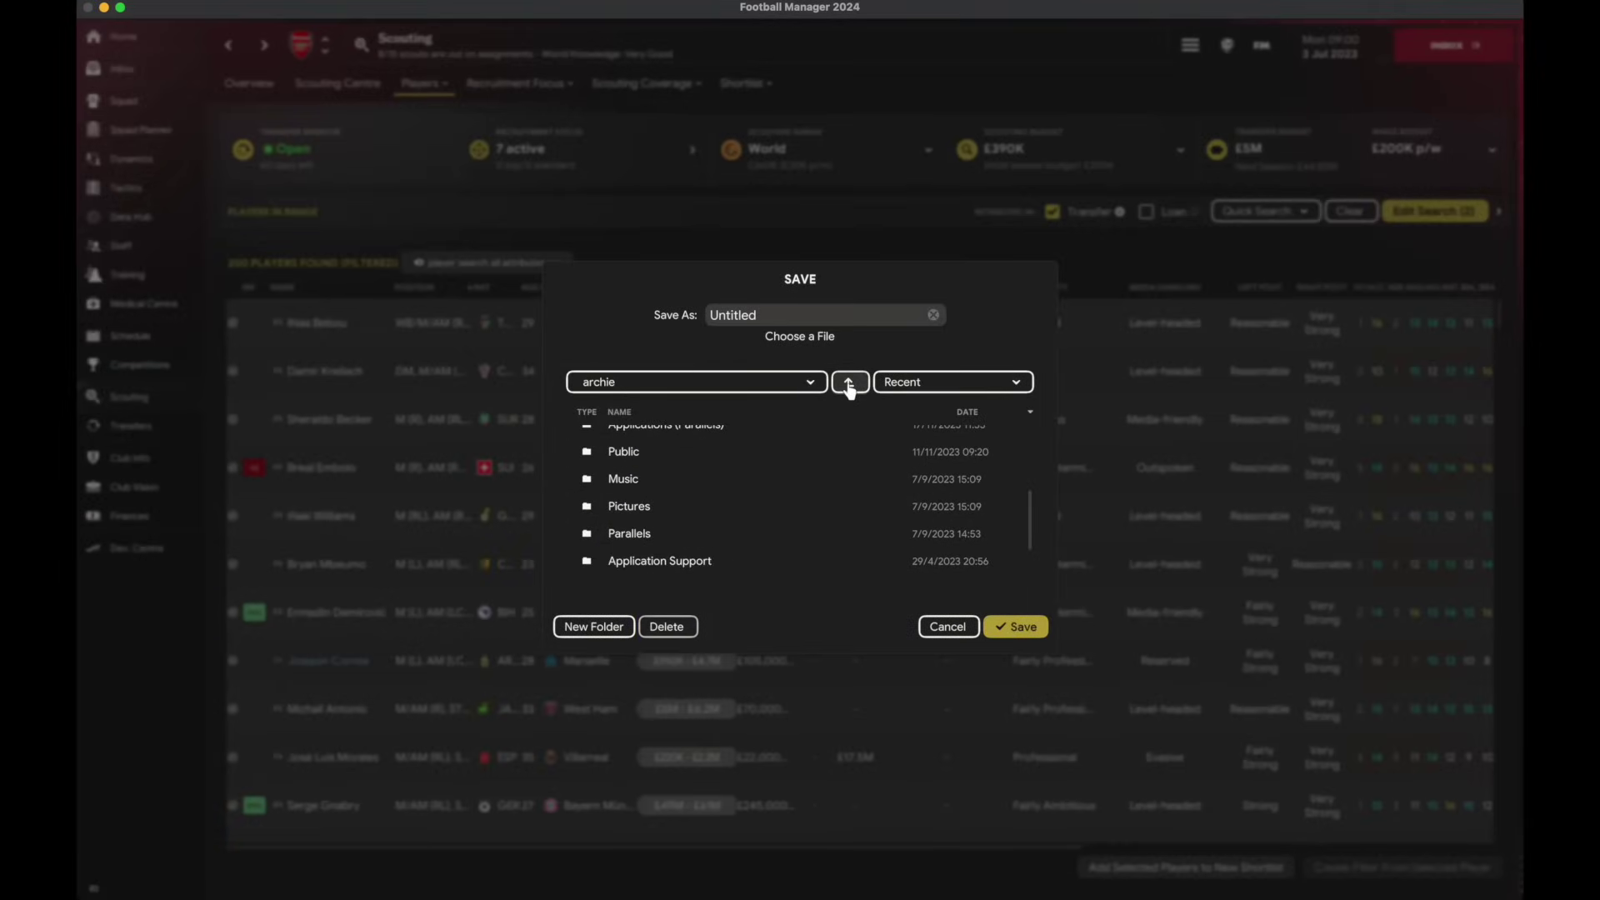
scroll(779, 464, "up", 2)
scroll(614, 464, "up", 3)
left_click(632, 443)
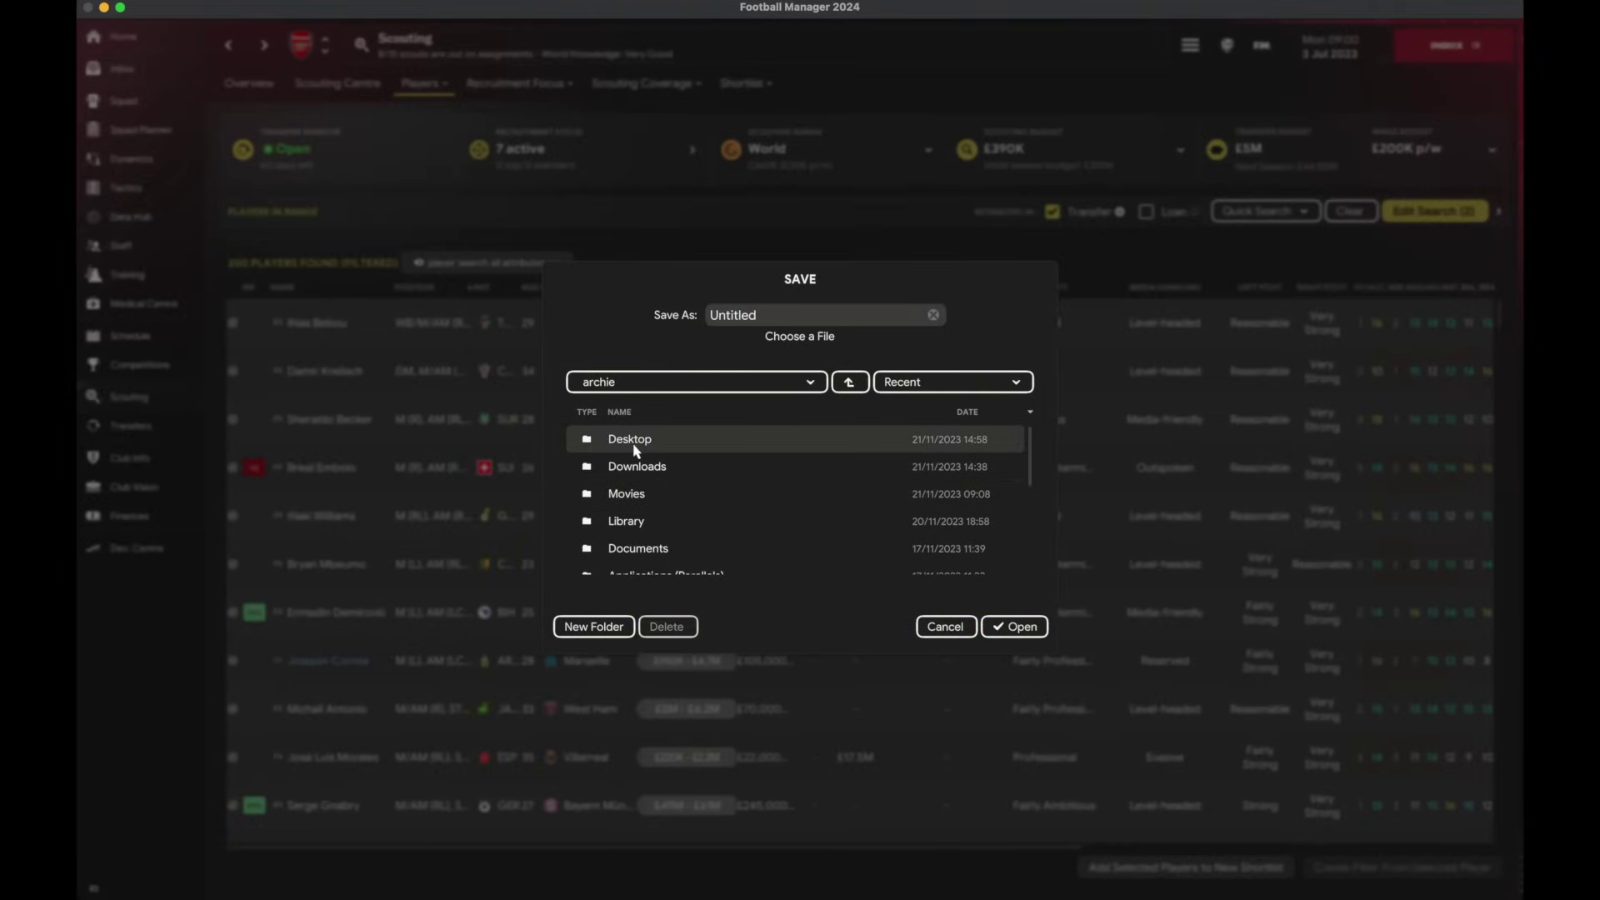
double_click(633, 447)
double_click(700, 444)
left_click(800, 313)
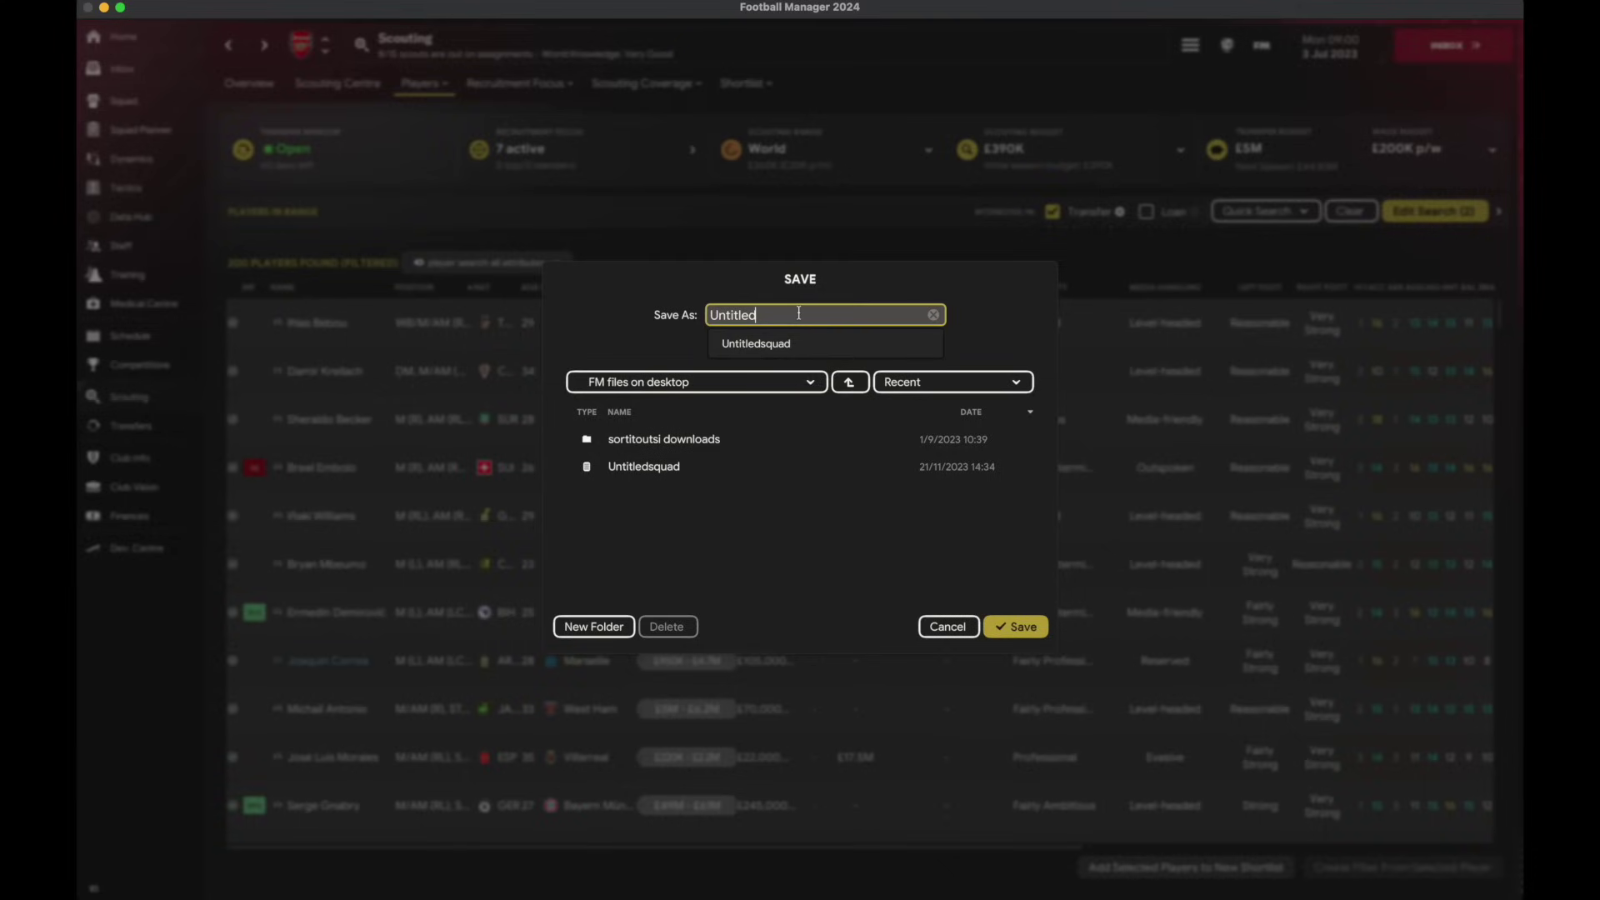
type("eac")
key("BackSpace")
key("BackSpace")
type("rch")
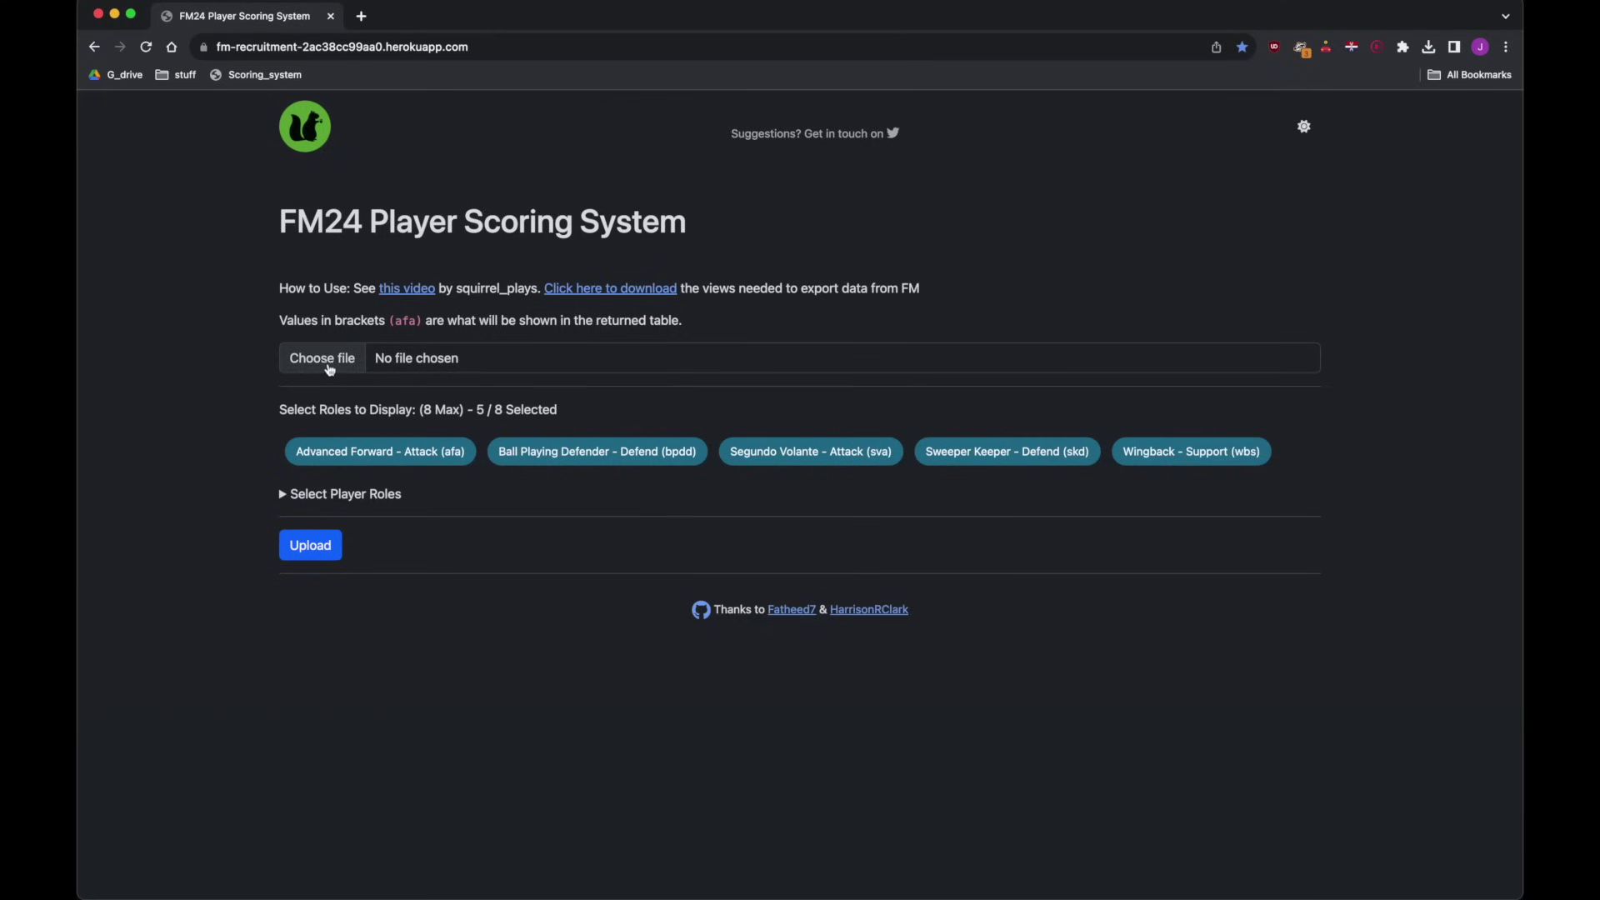
Step: Load Untitledsearch.html and upload it to score the players for the five roles
left_click(328, 360)
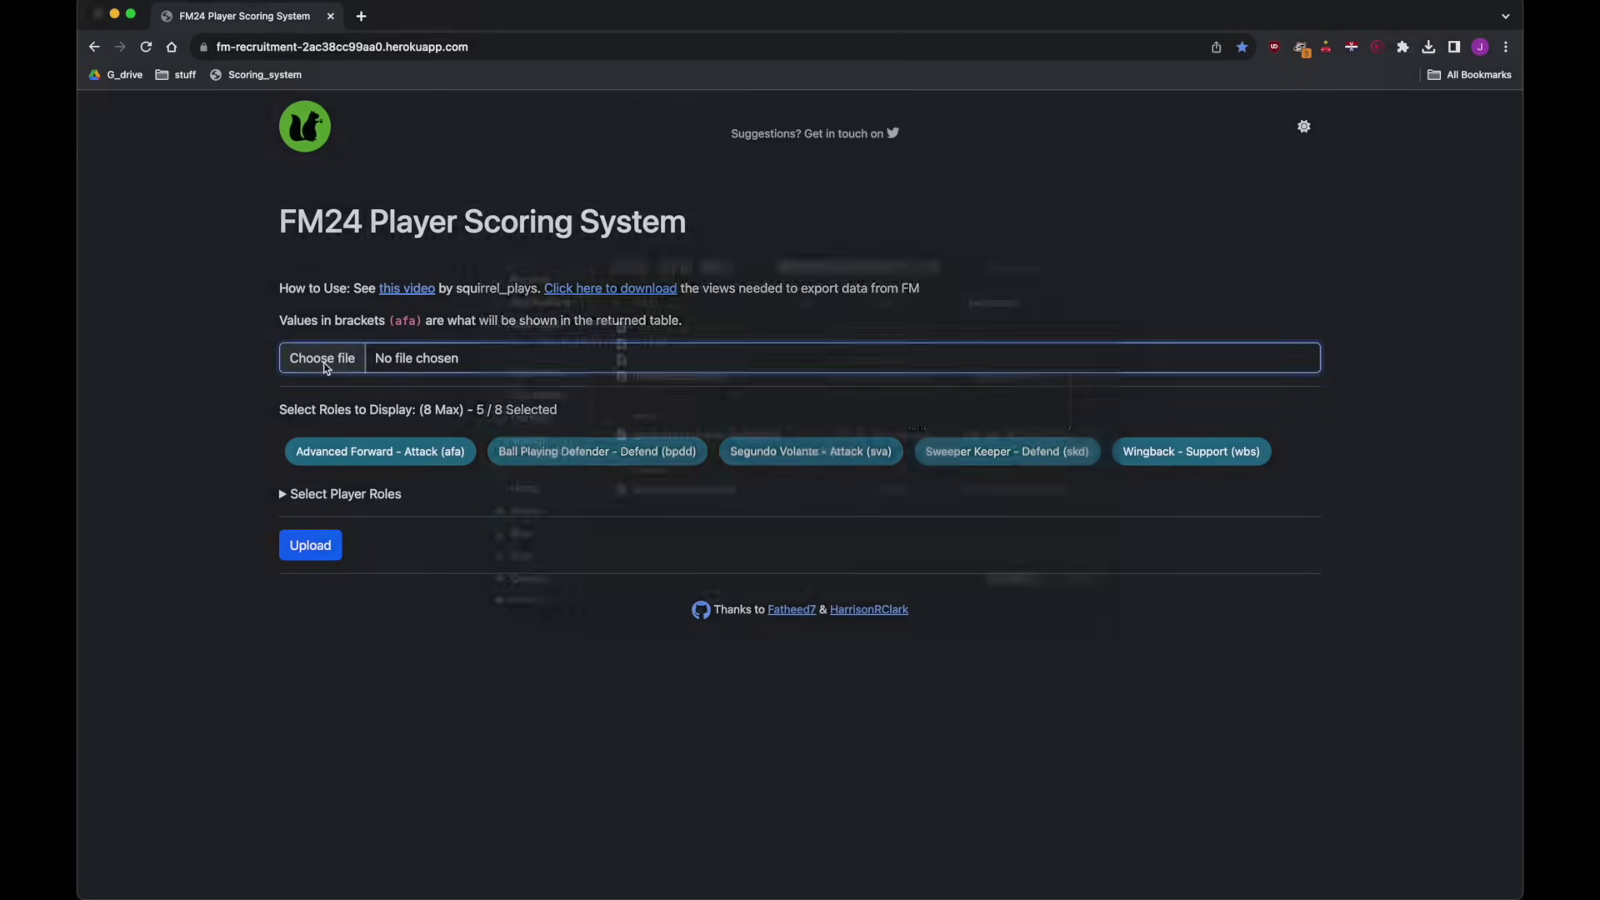
left_click(713, 357)
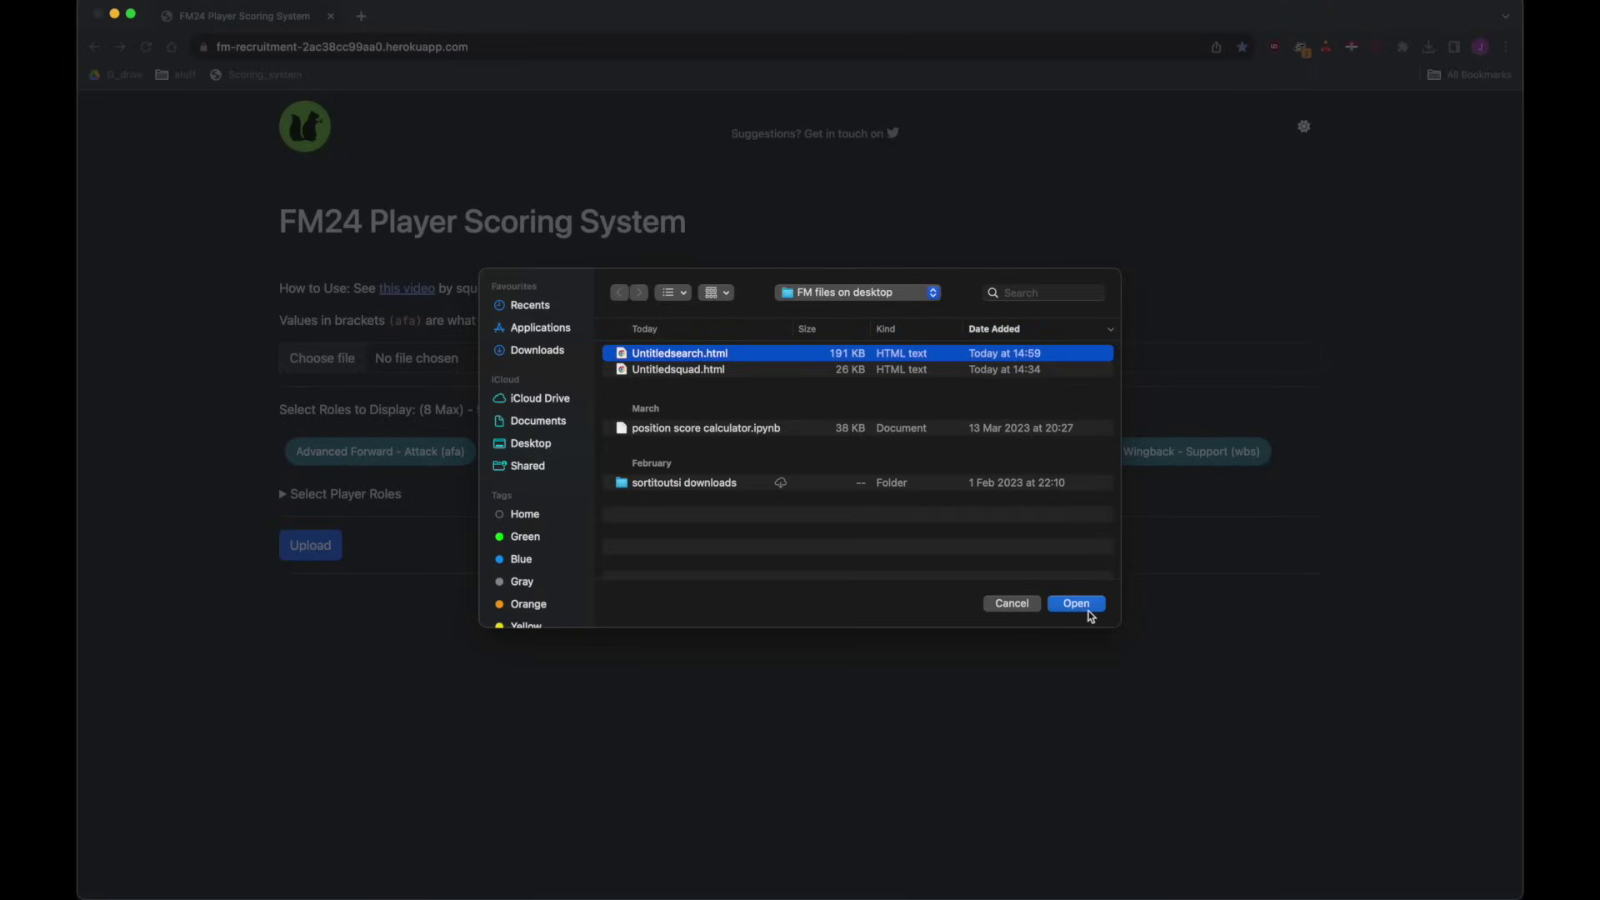
left_click(1085, 611)
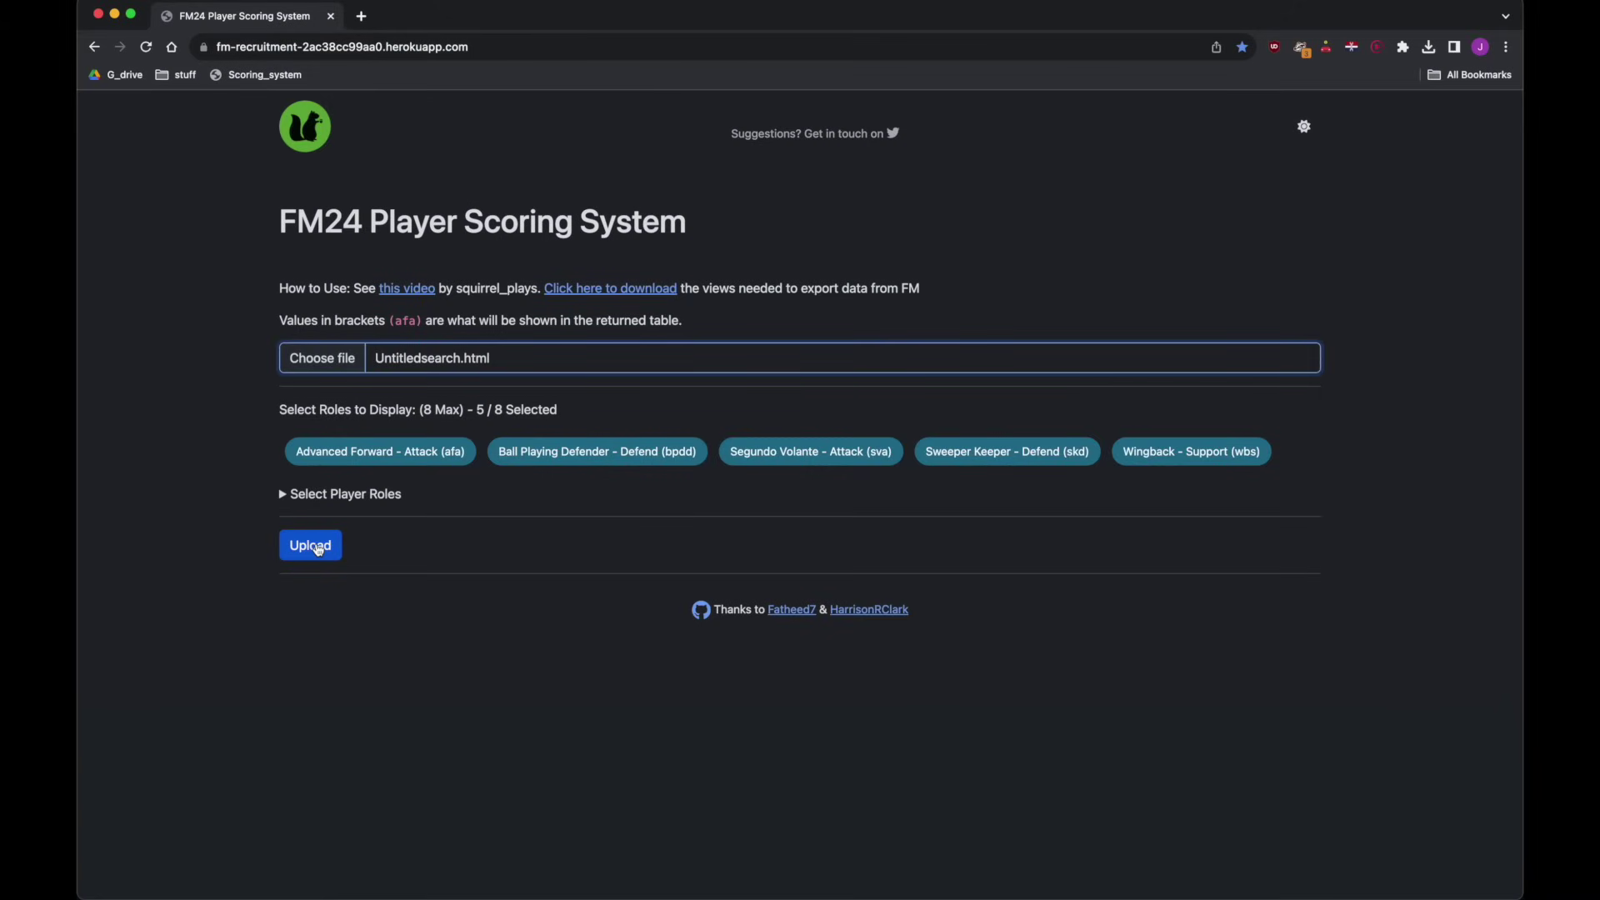
left_click(318, 547)
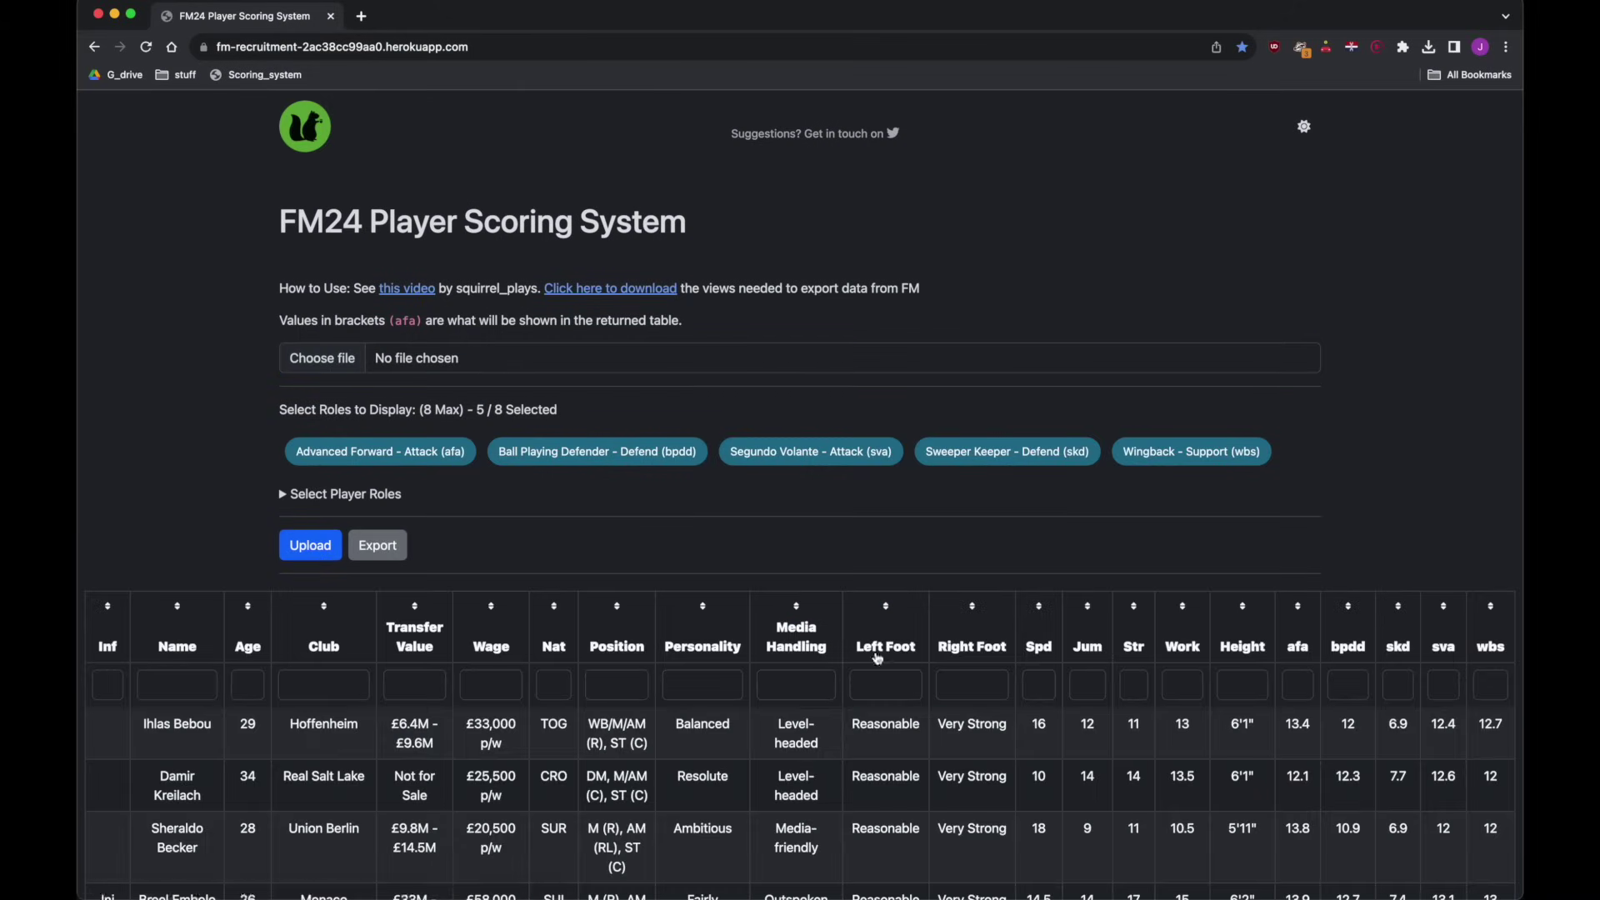
scroll(1125, 600, "down", 2)
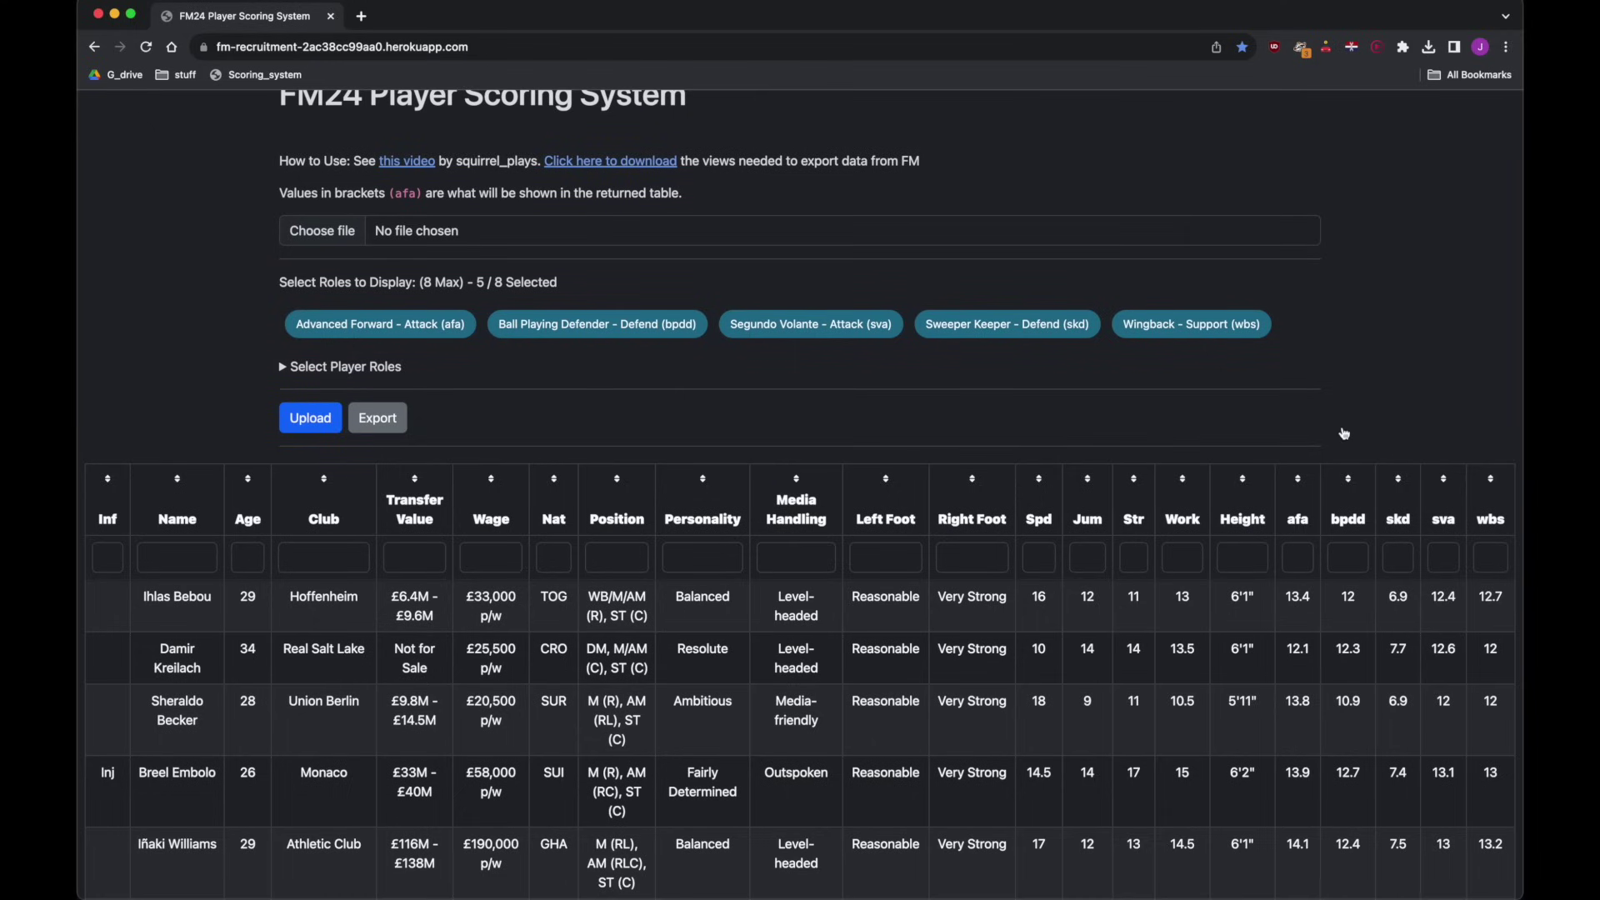
scroll(1351, 539, "down", 1)
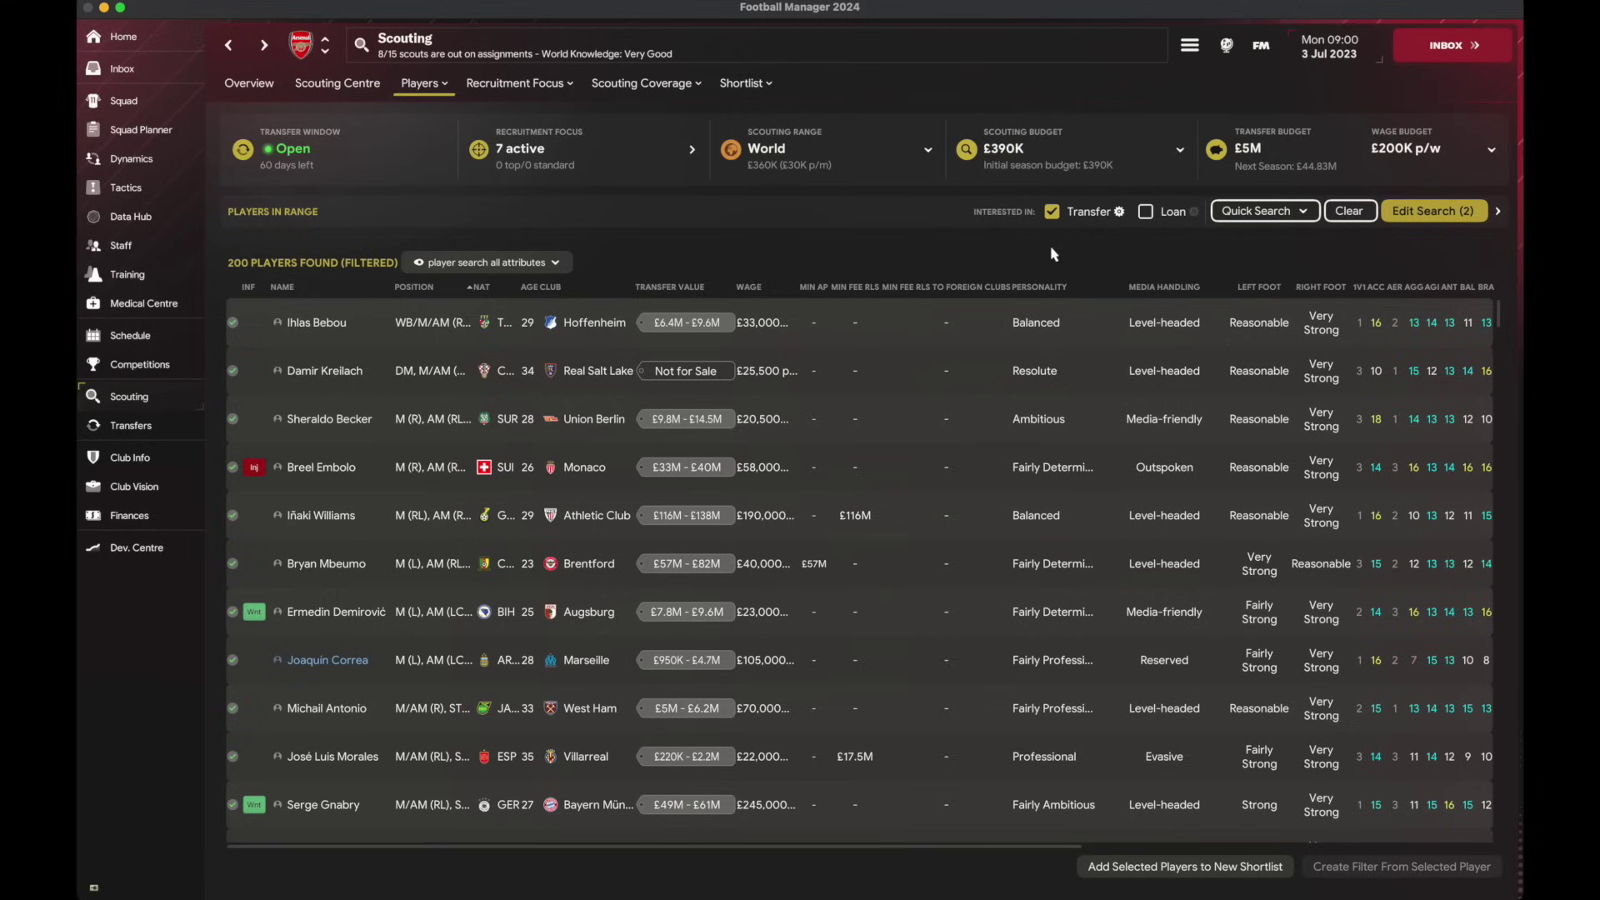
Step: Drop the Transfer interest filter and add the found players to a new 'forwards' shortlist
left_click(1117, 213)
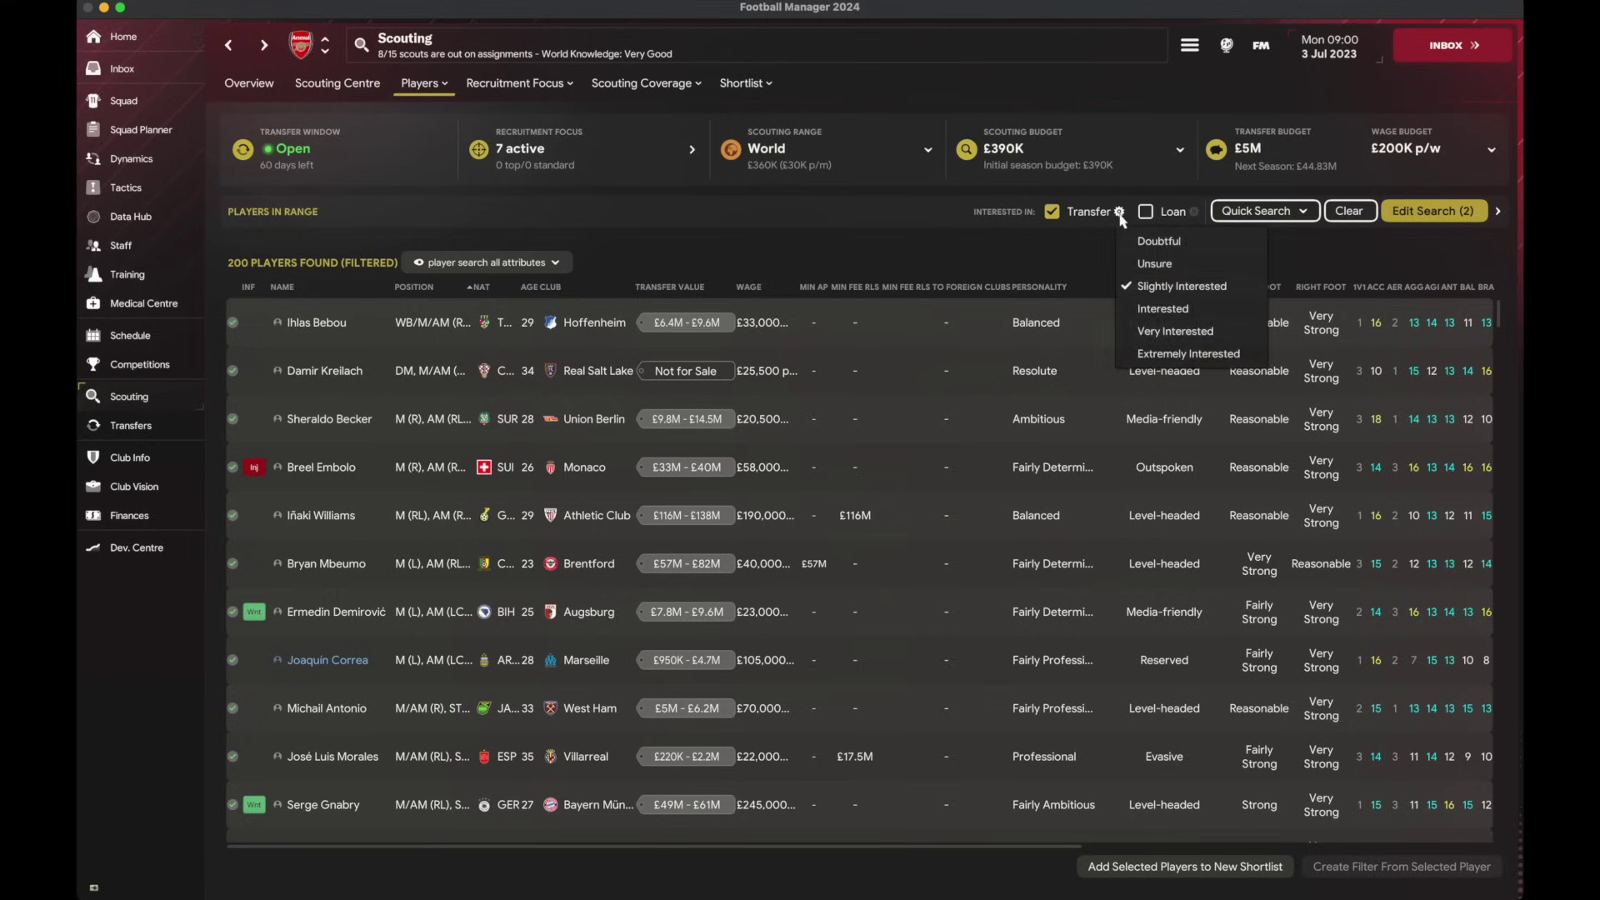
left_click(1052, 211)
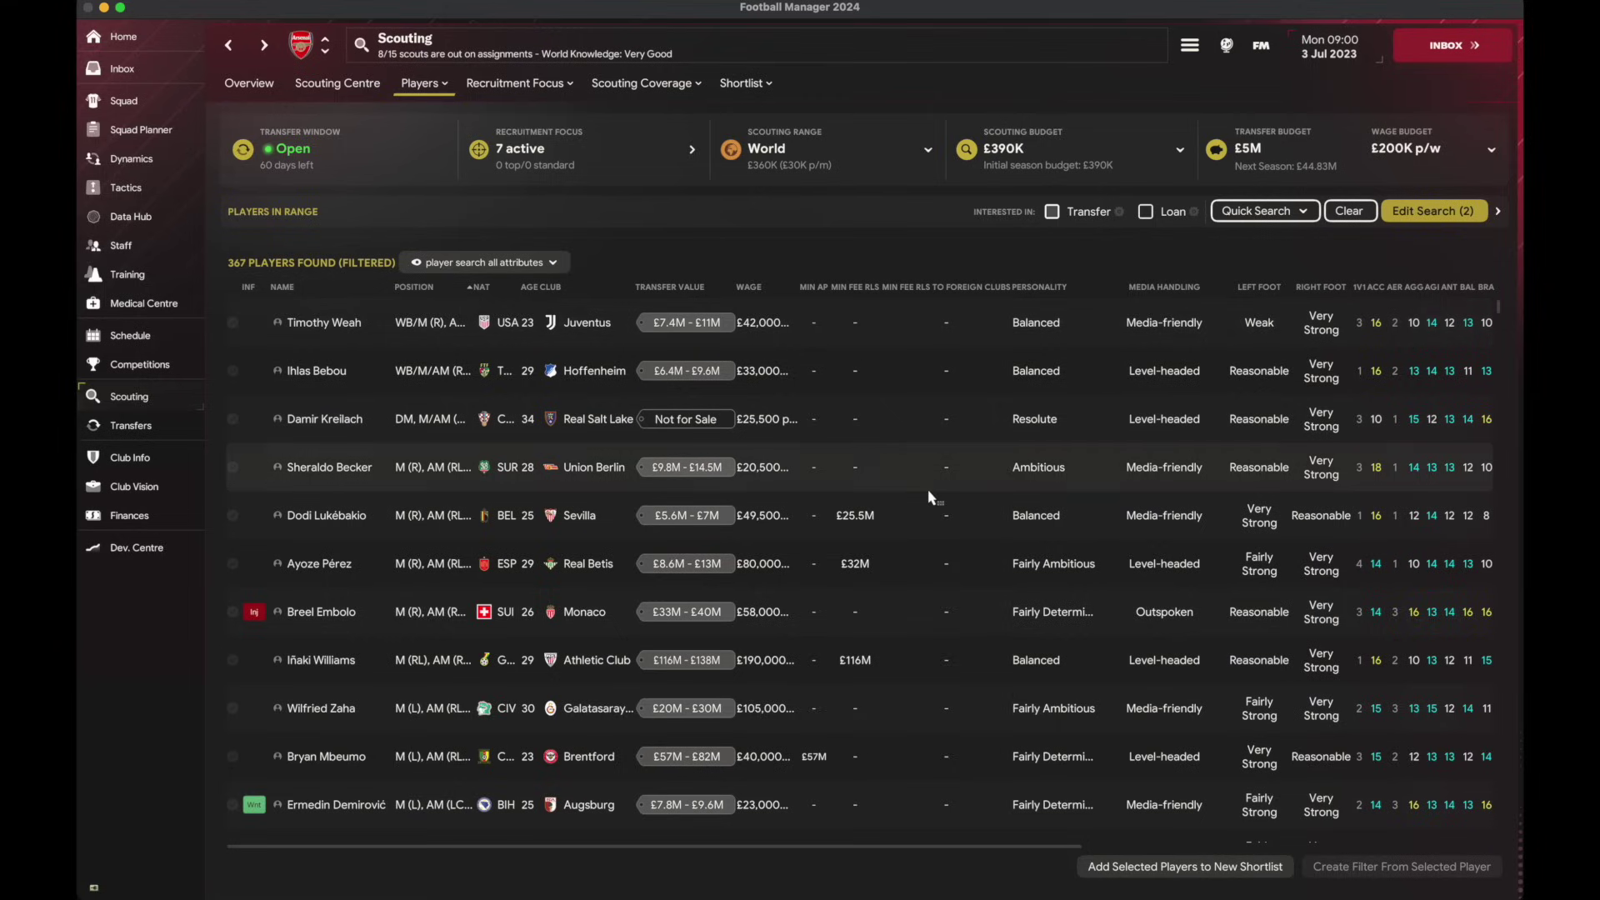
left_click(929, 487)
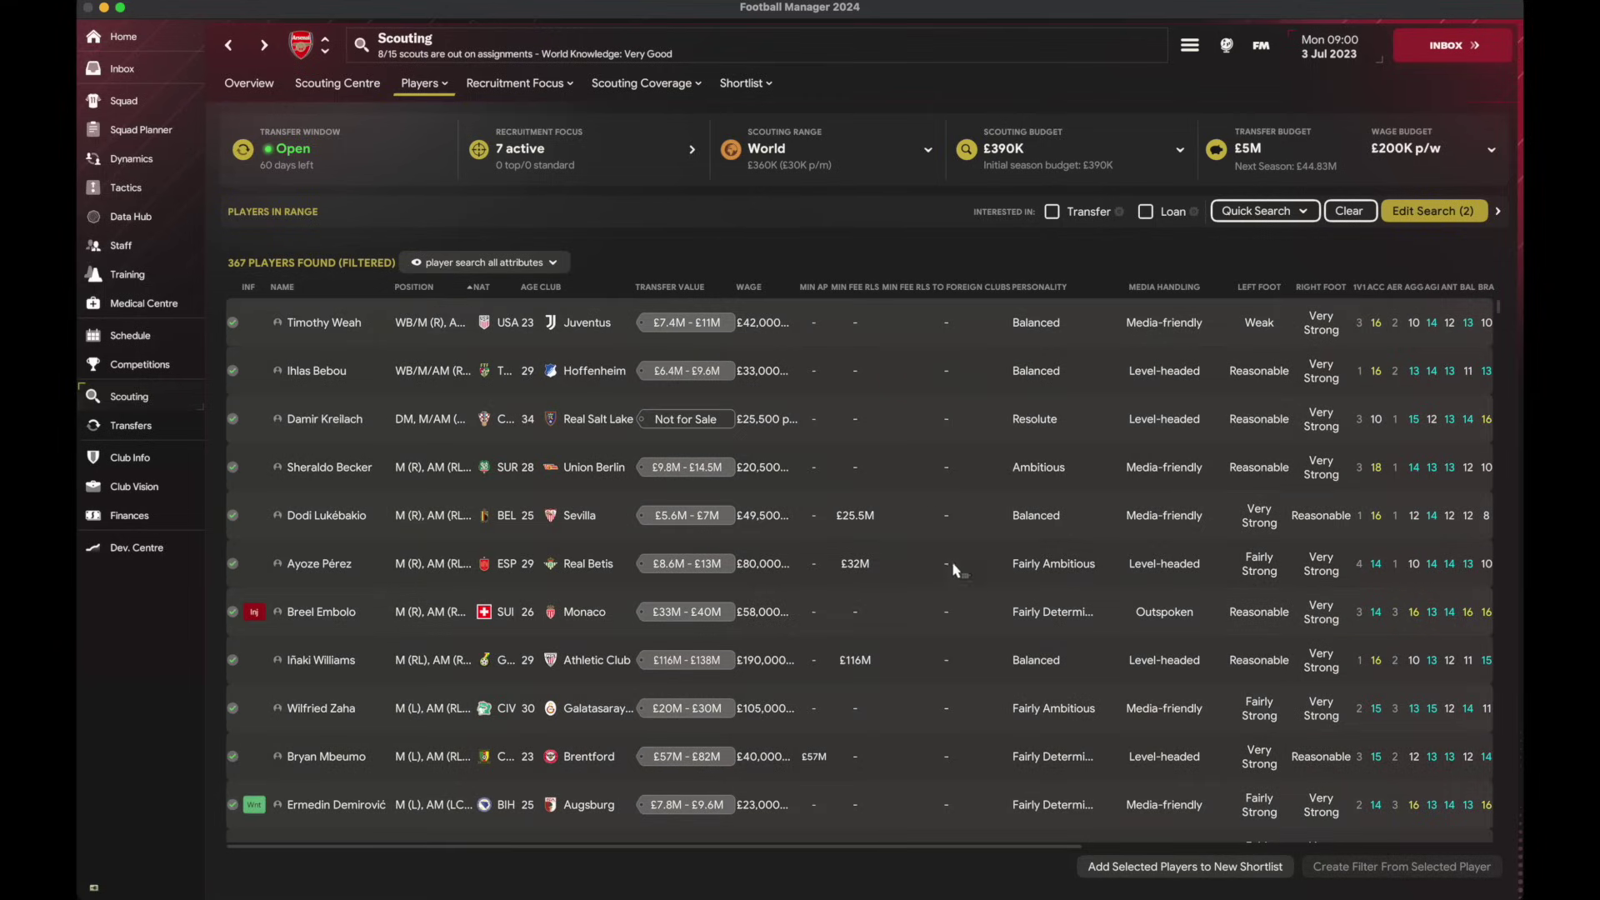
left_click(1194, 868)
type("f")
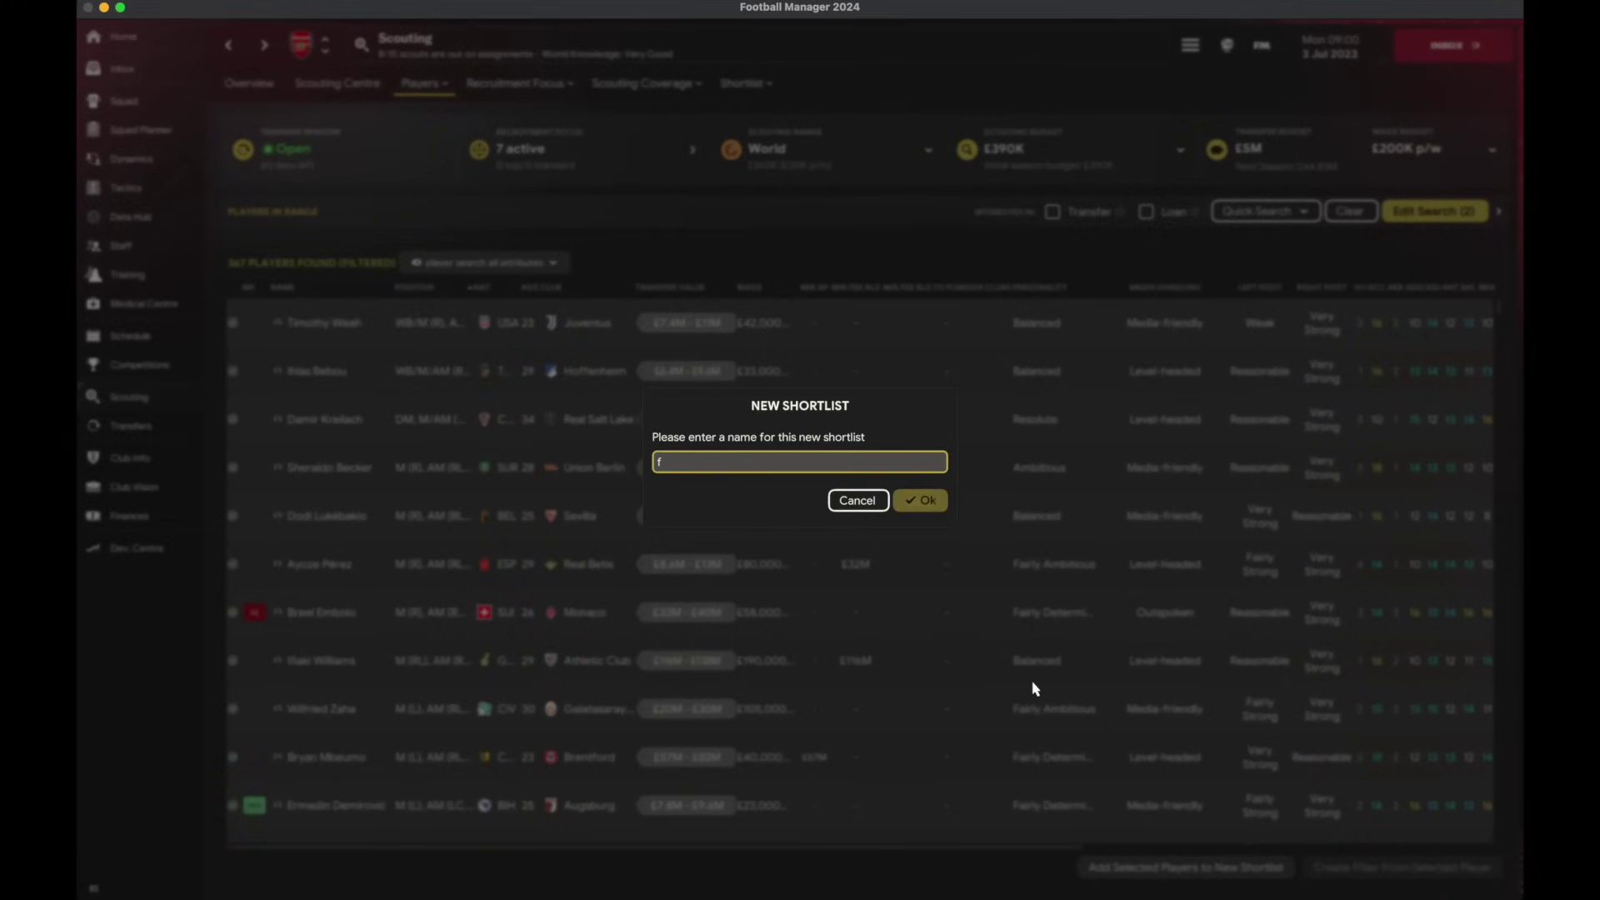
type("o")
type("war")
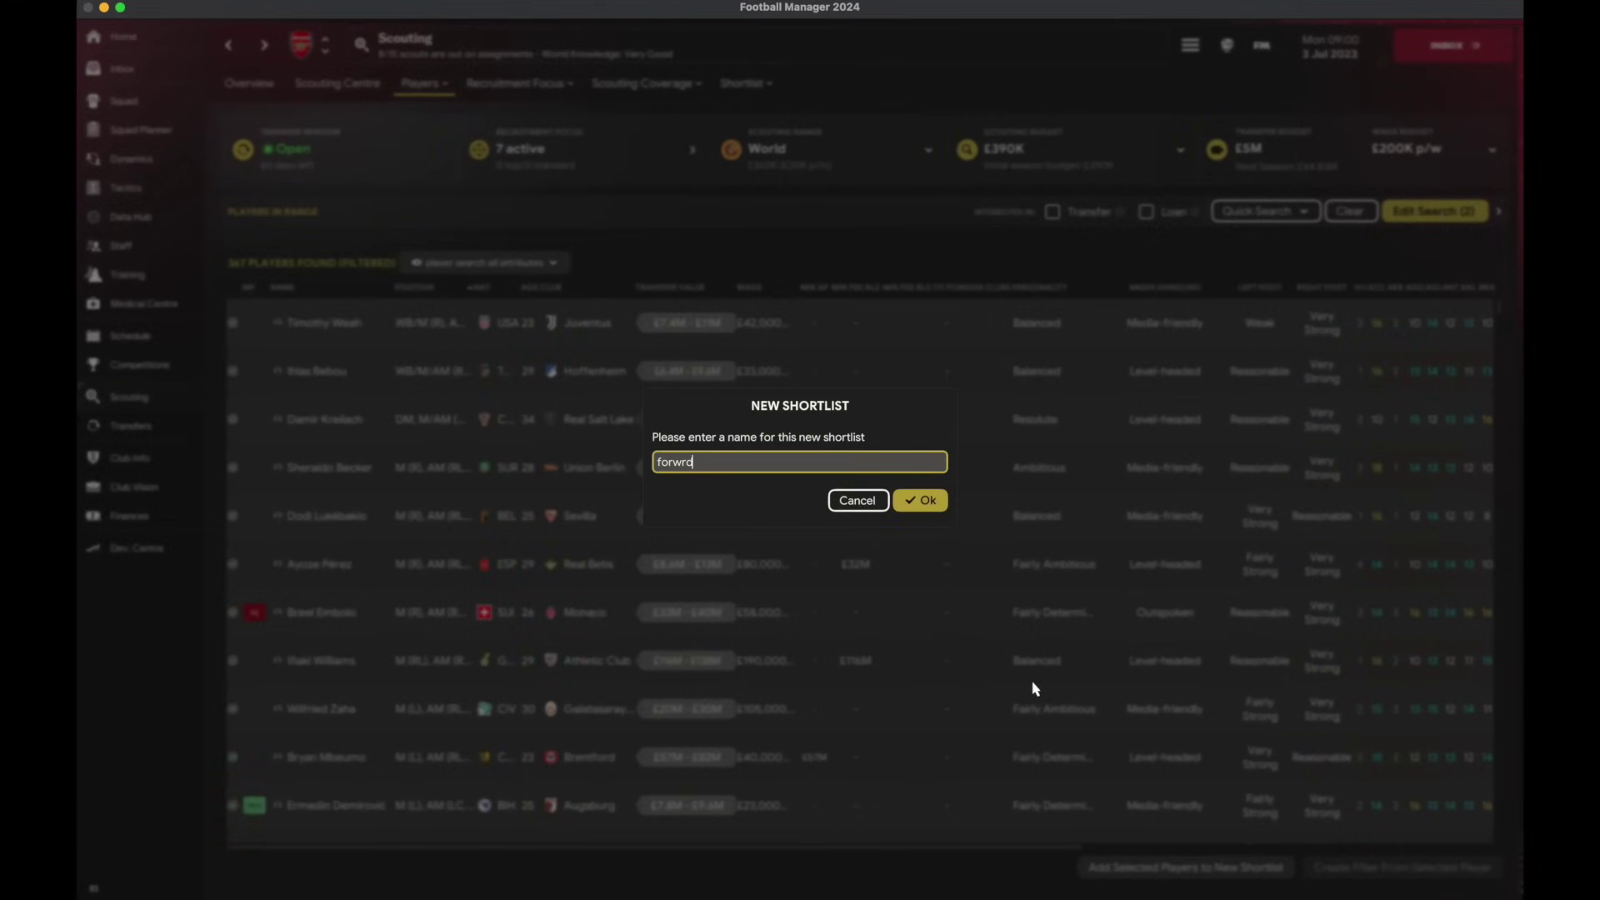
key("BackSpace")
key("BackSpace")
type("ards")
key("Return")
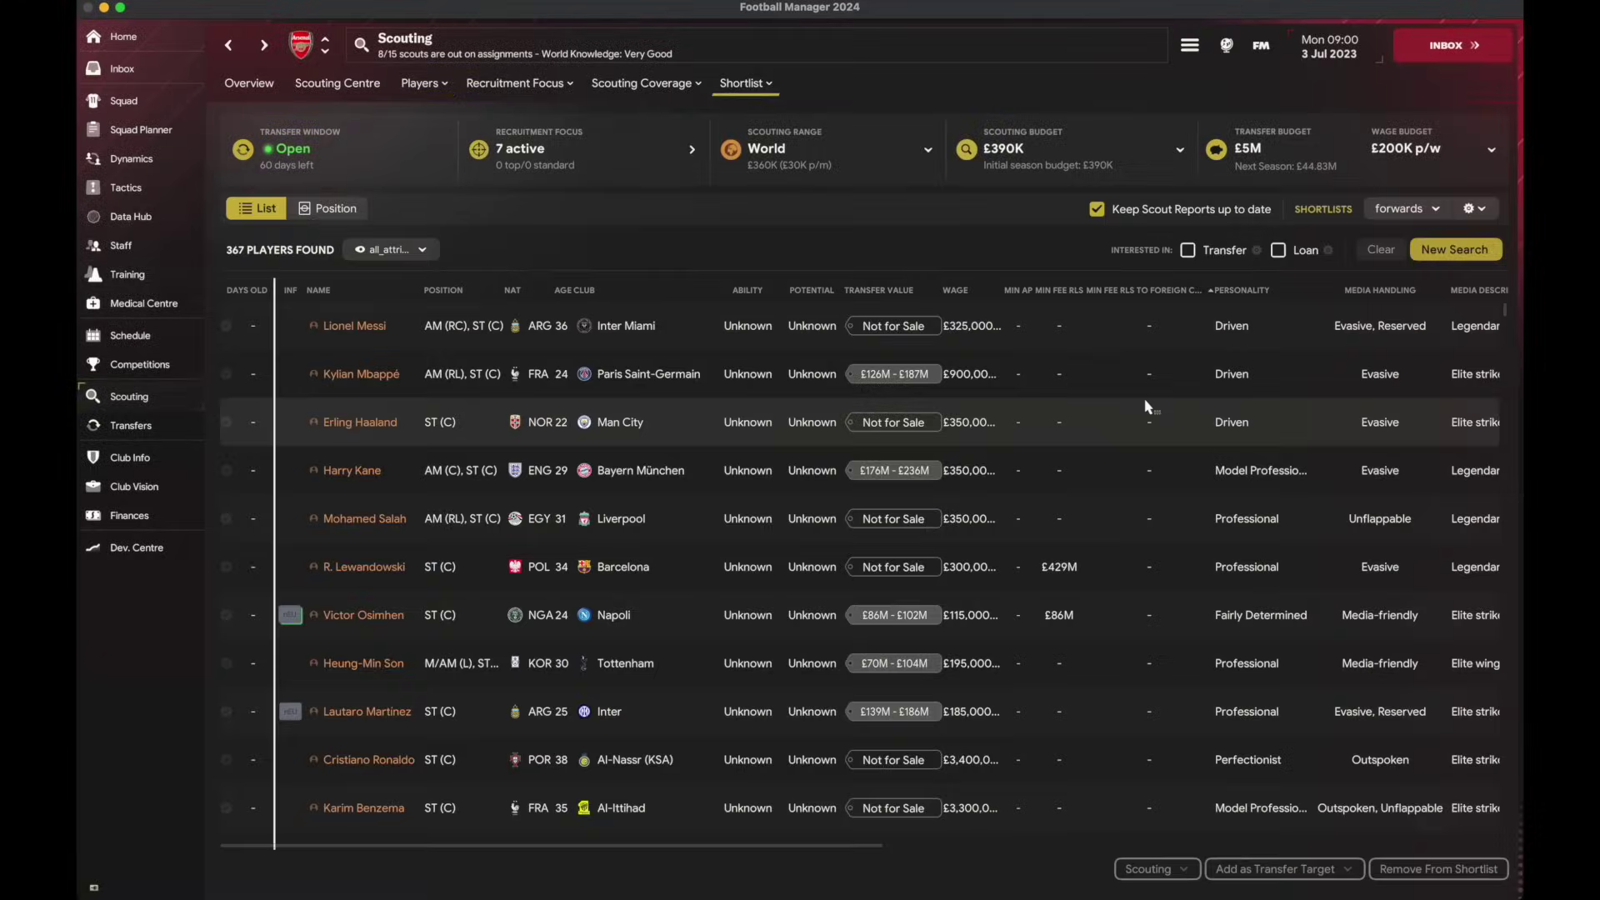
Step: Export the forwards shortlist as a web page named Untitledshortlist in FM files on desktop
left_click(1143, 463)
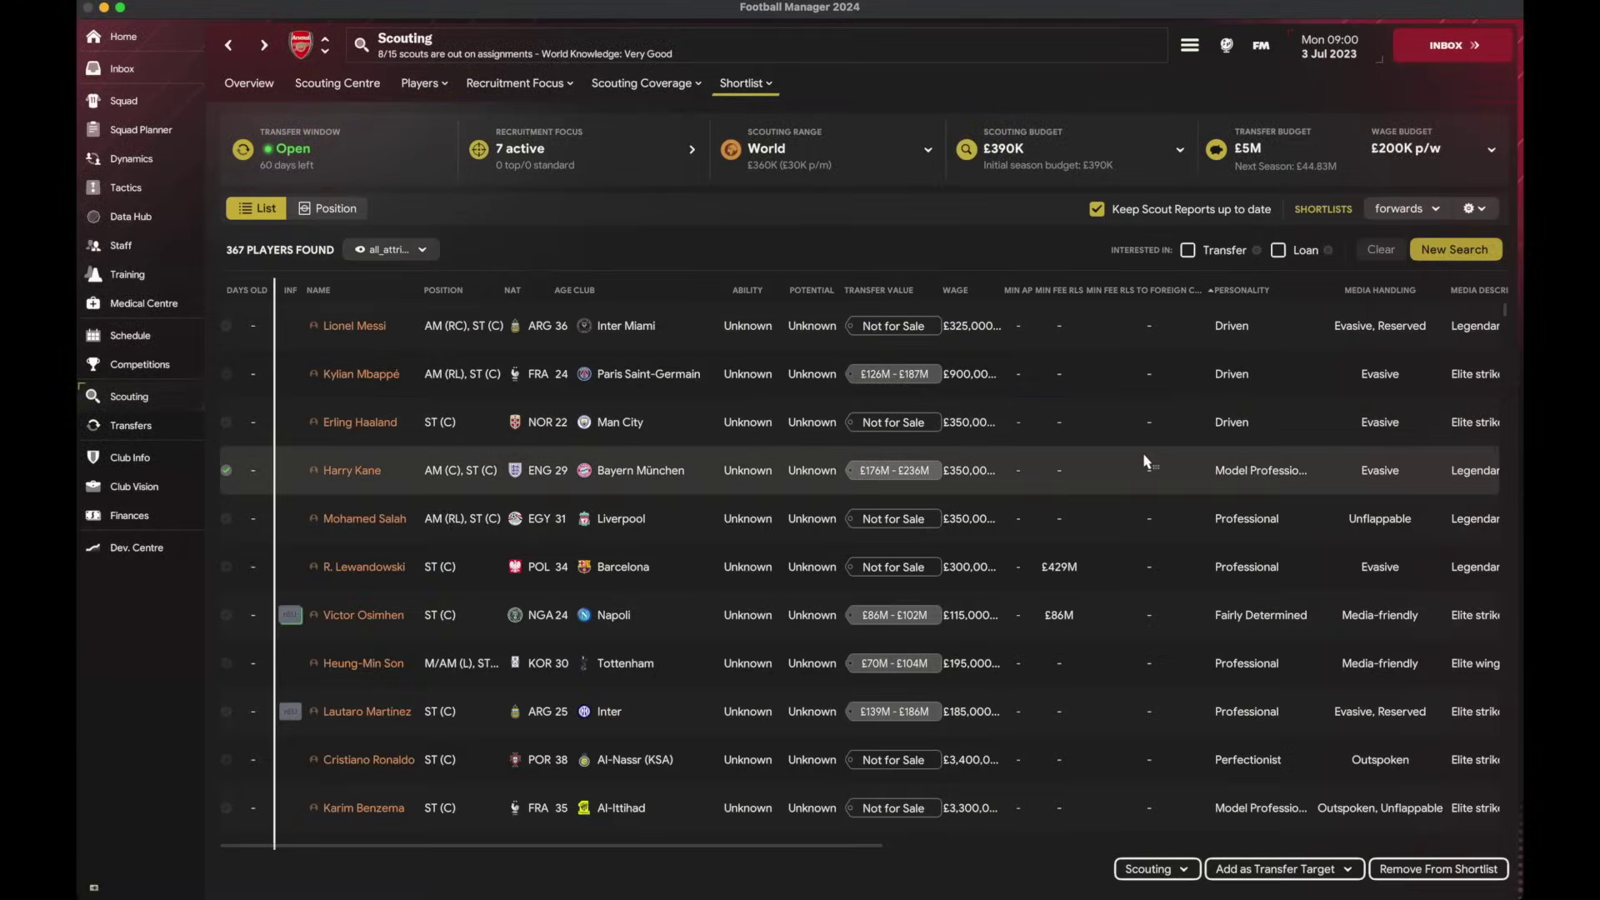
key("ctrl+p")
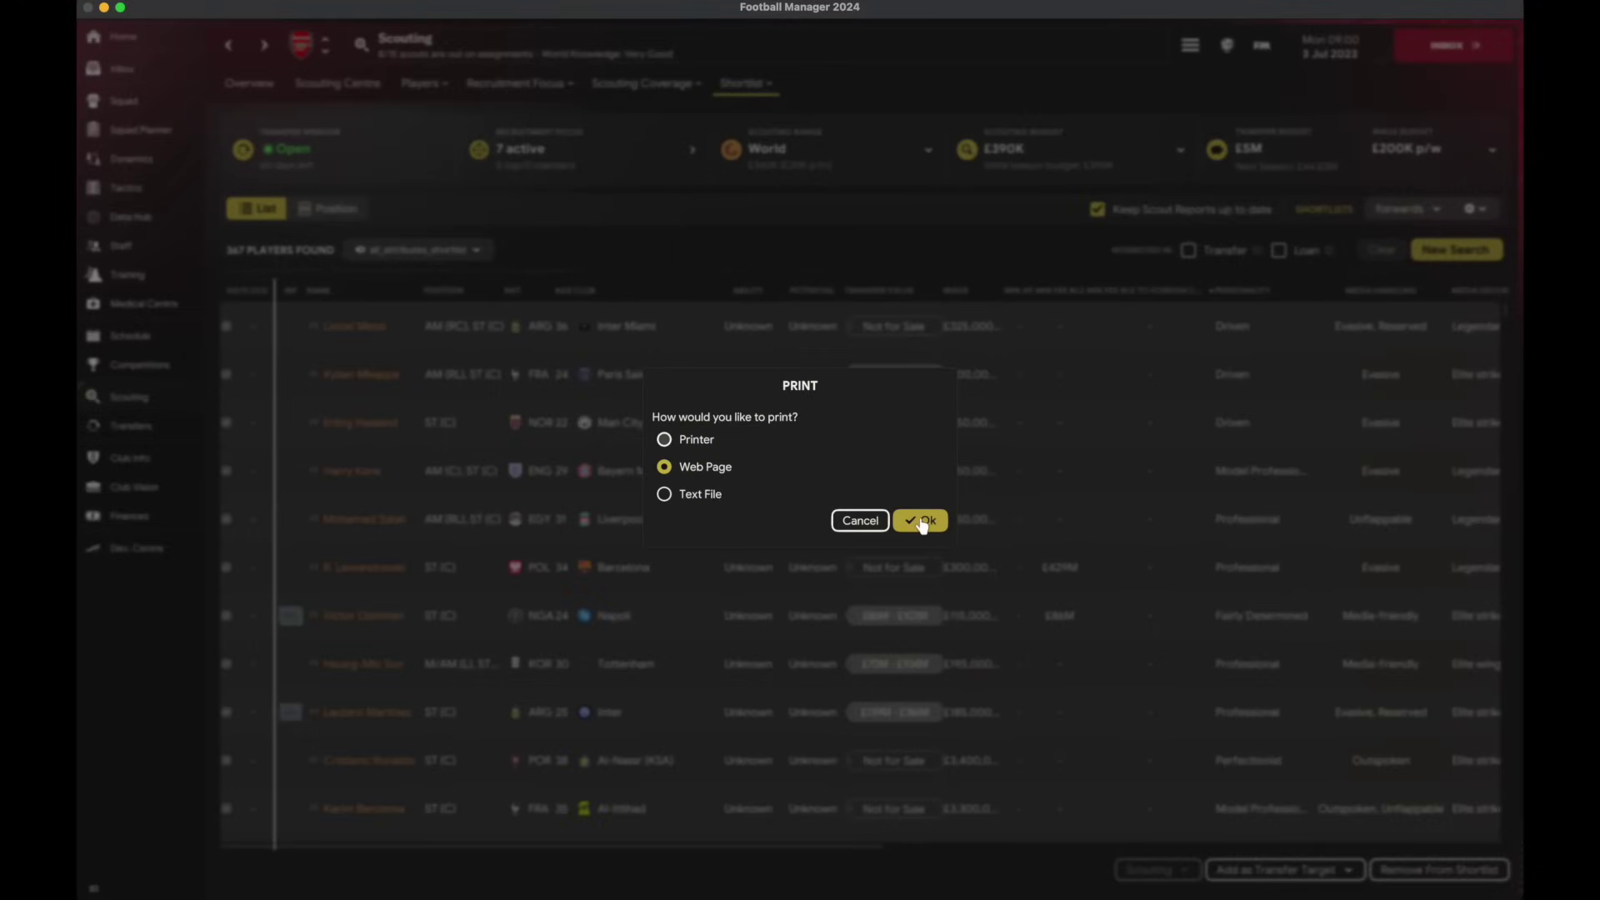
left_click(922, 518)
left_click(848, 382)
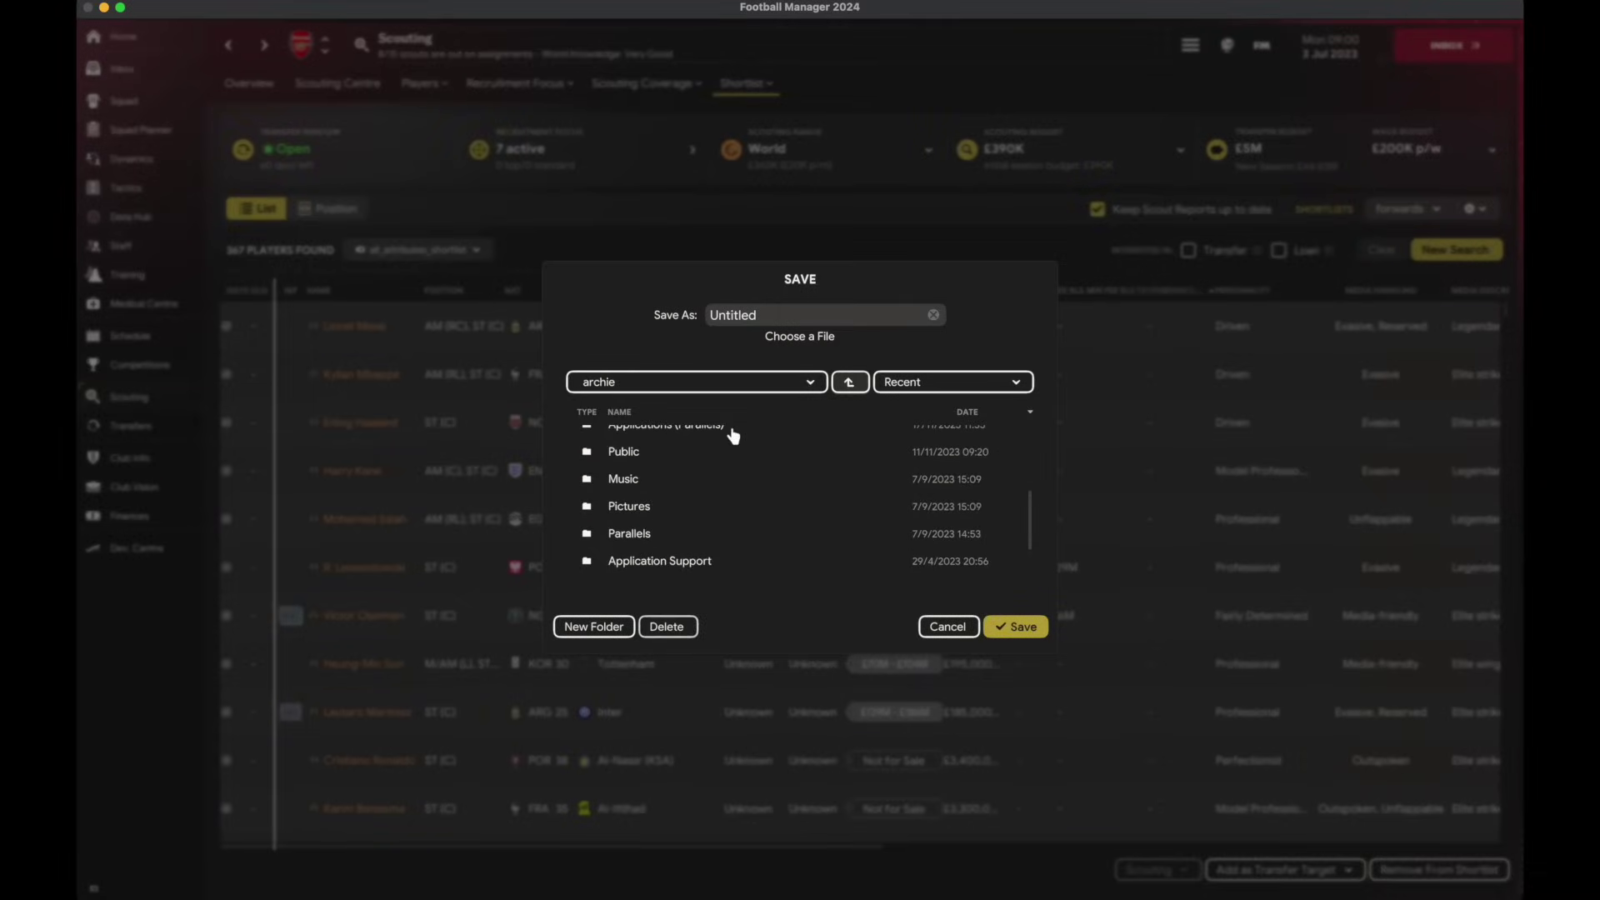
scroll(642, 494, "up", 2)
double_click(646, 439)
double_click(701, 439)
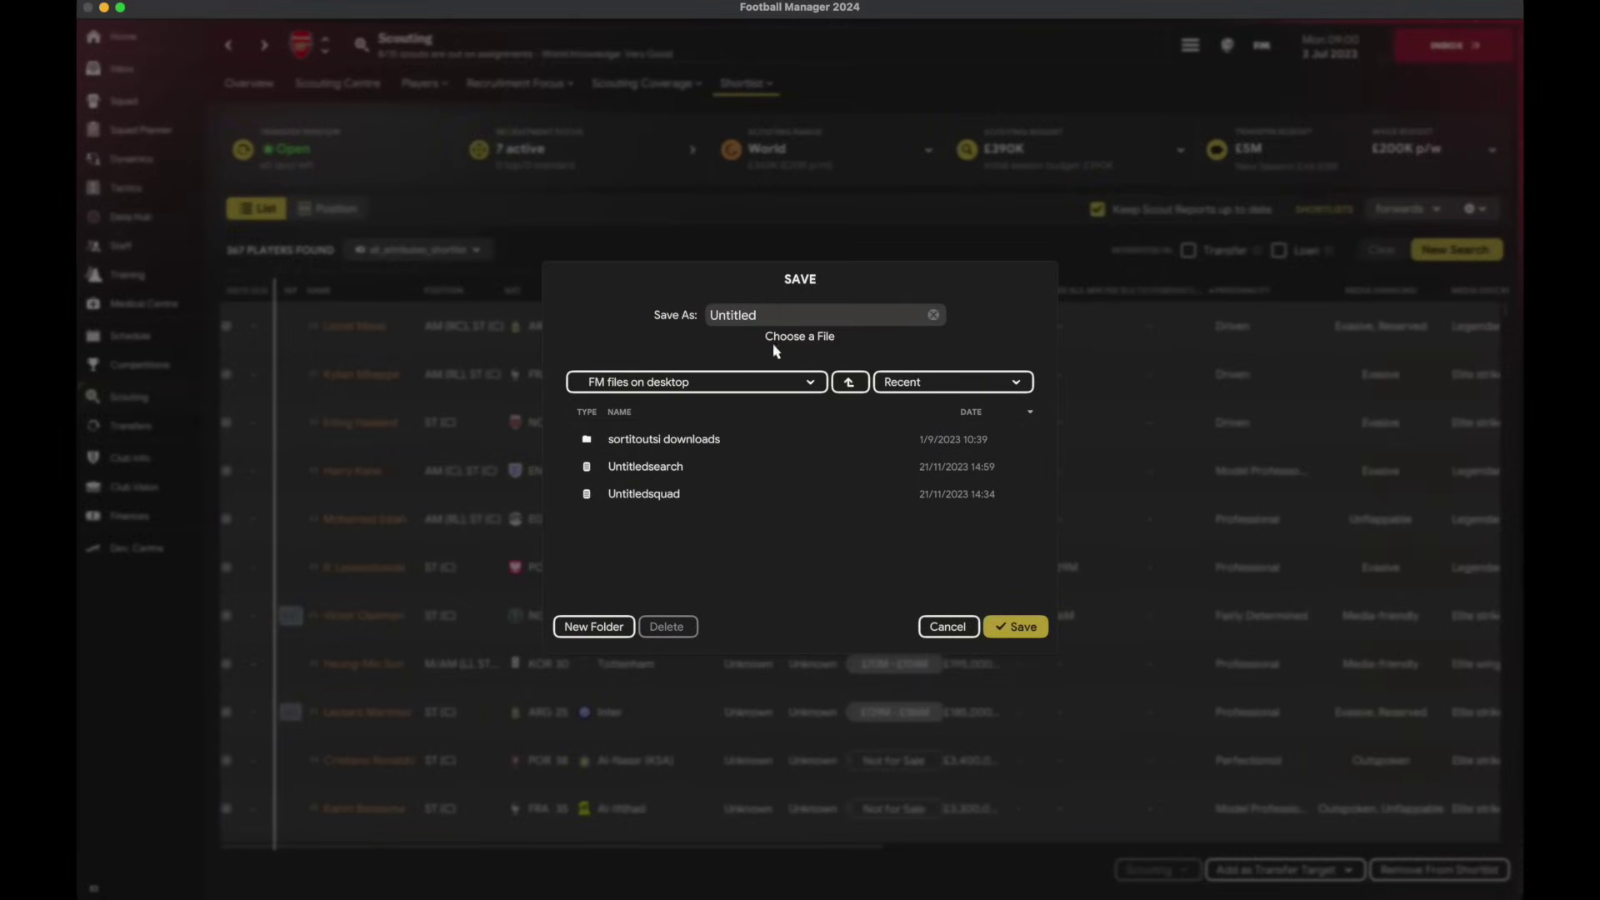
left_click(790, 314)
type("shortlis")
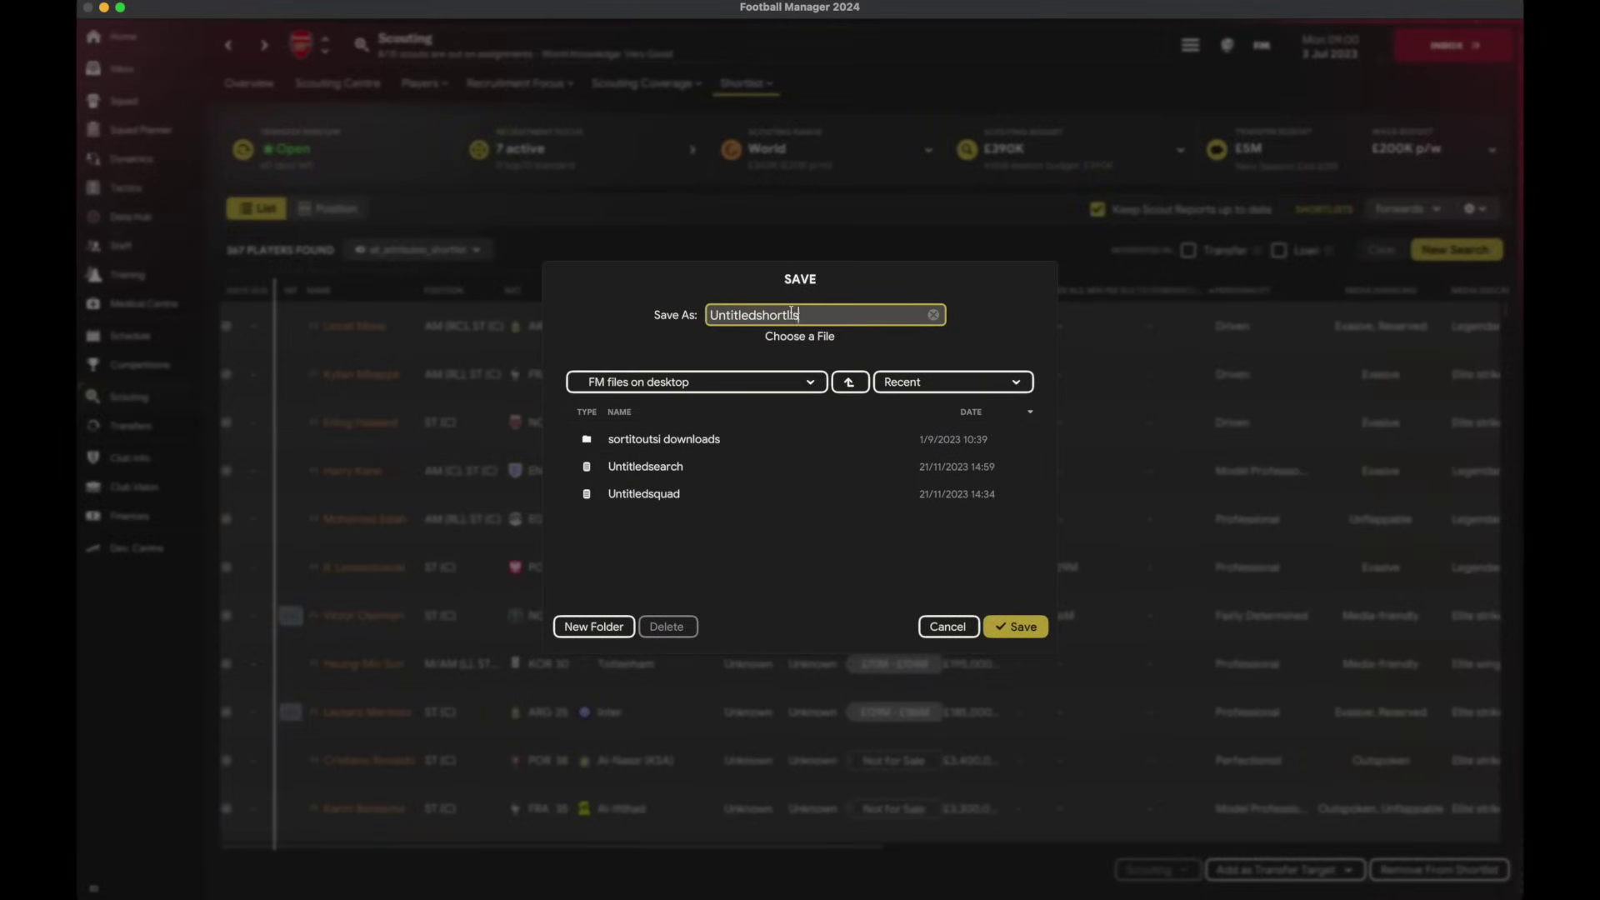
type("t")
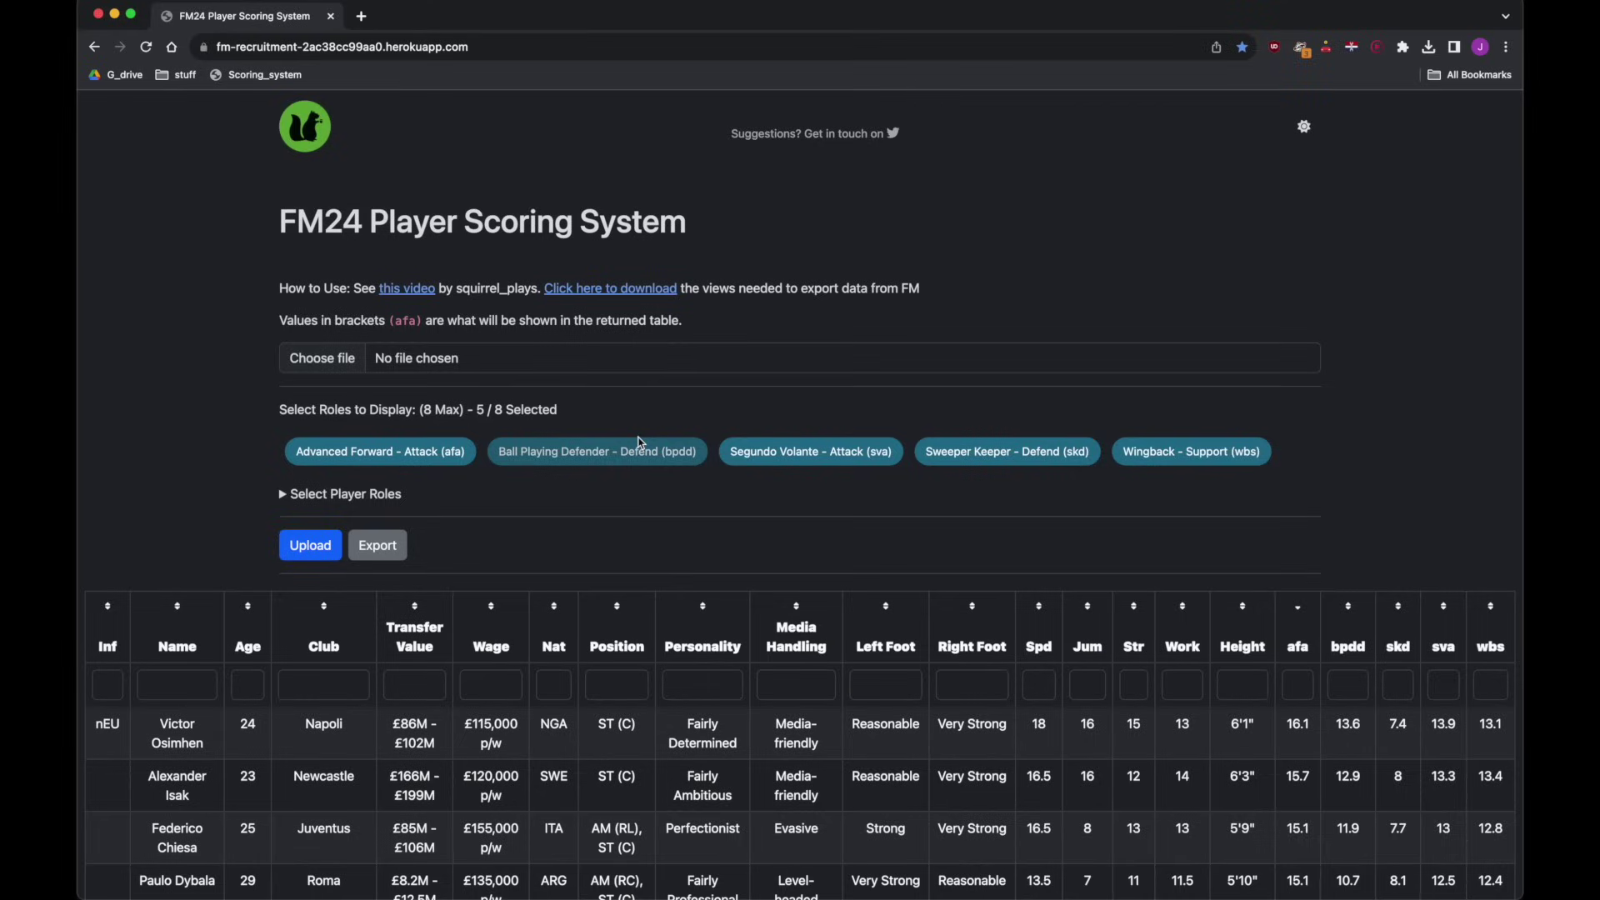
Step: Set the roles to Advanced Forward - Attack, False Nine - Support and Target Forward - Attack
left_click(573, 458)
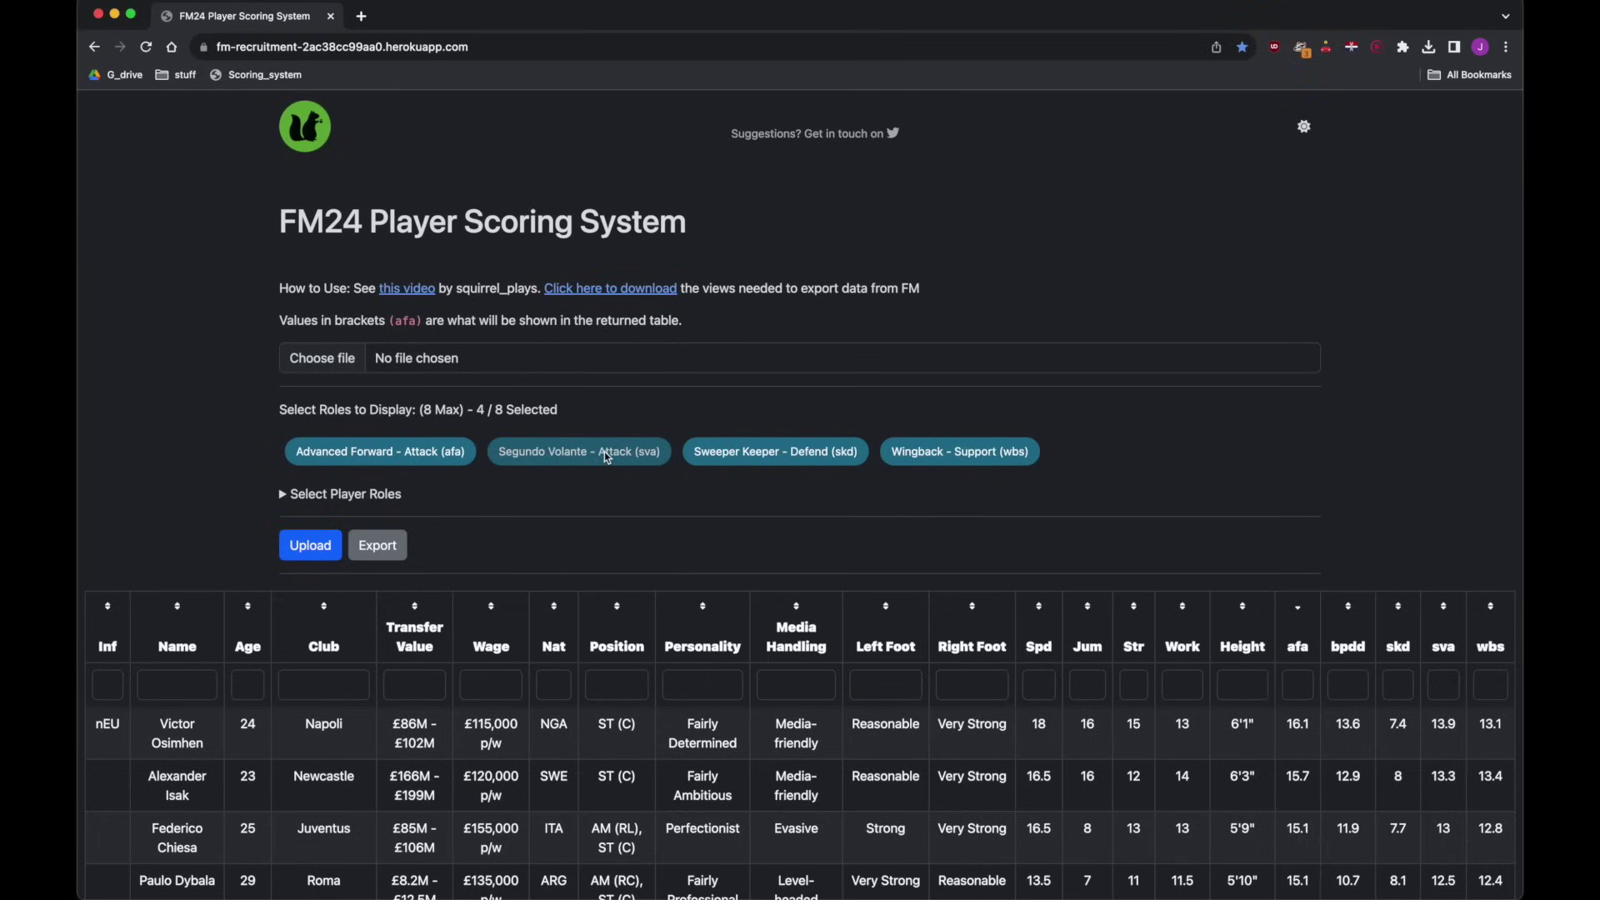
left_click(605, 458)
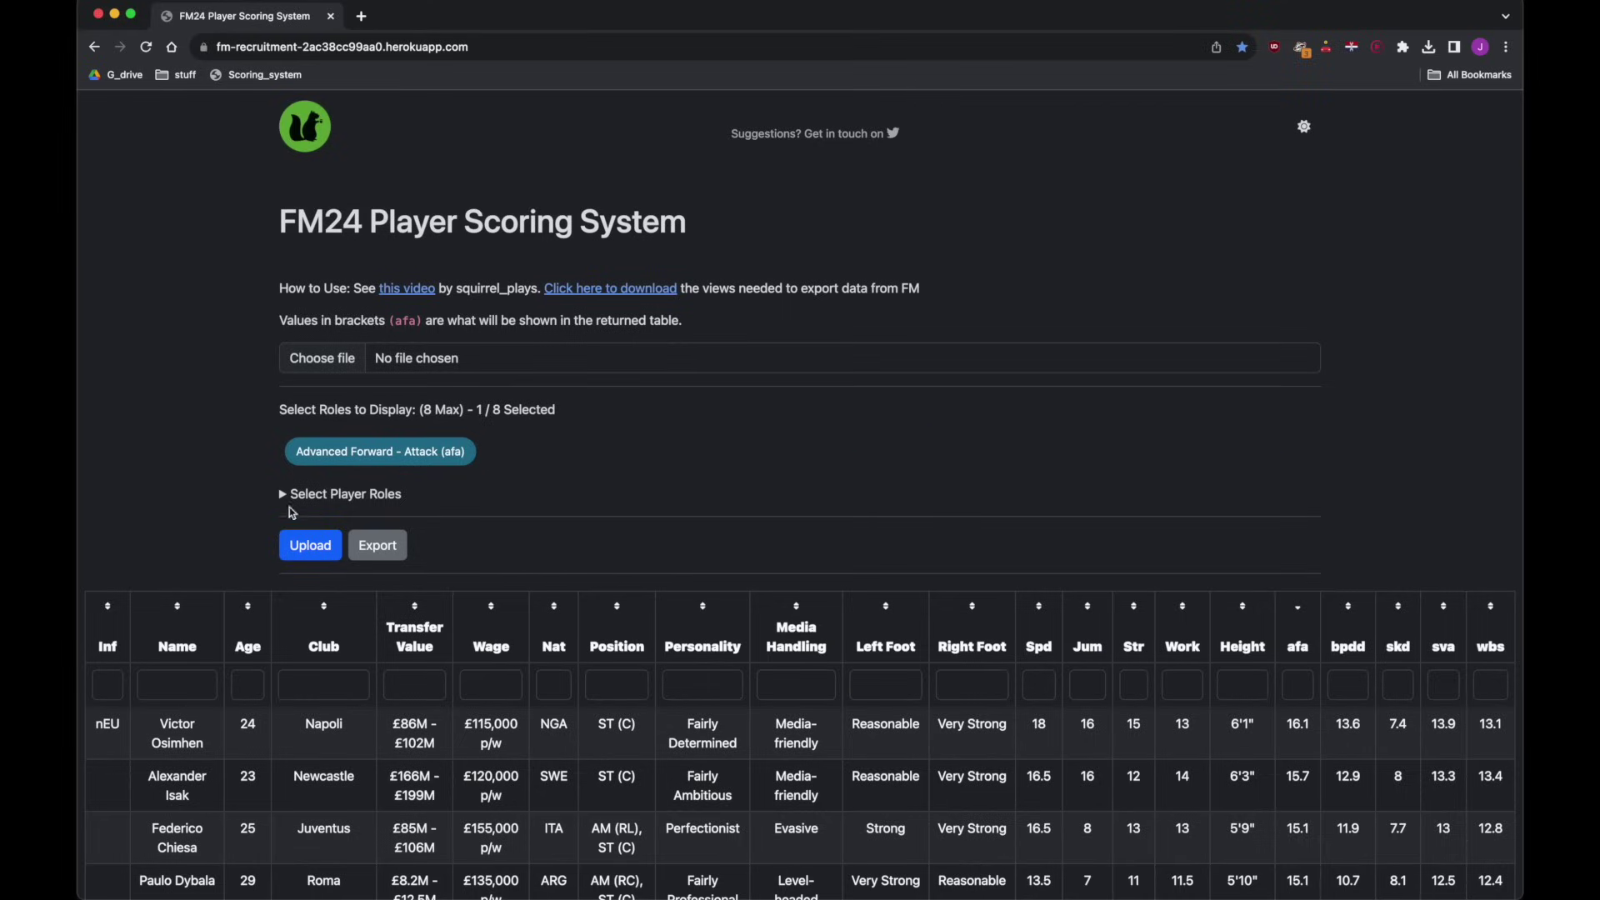
left_click(290, 497)
scroll(414, 709, "down", 5)
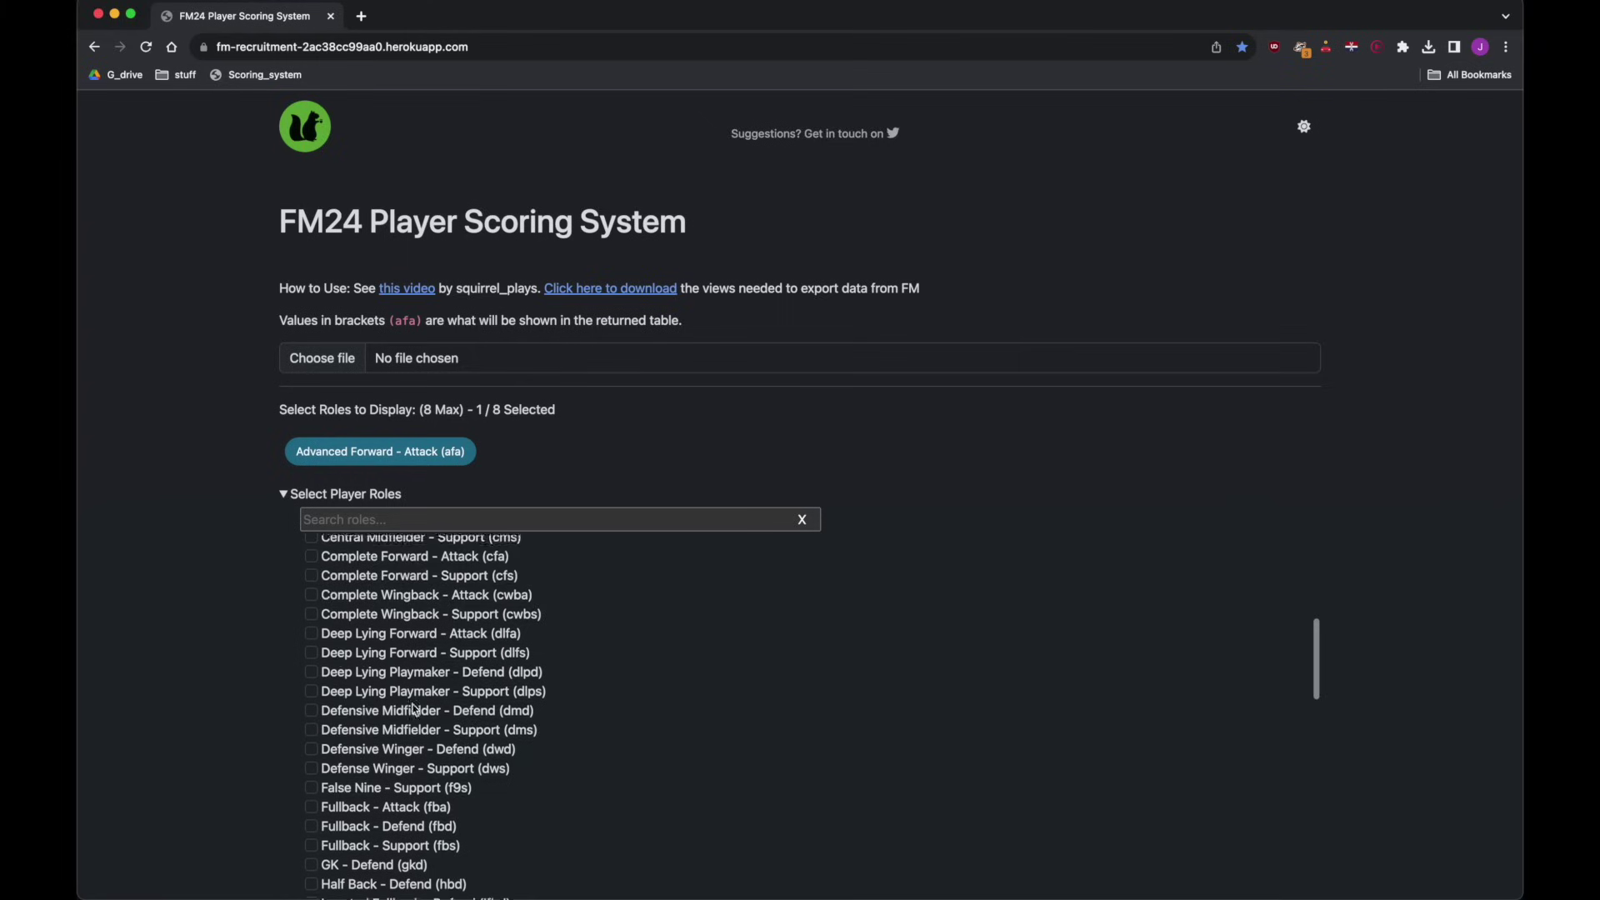
scroll(414, 709, "down", 1)
left_click(316, 769)
scroll(315, 769, "down", 5)
scroll(219, 720, "down", 3)
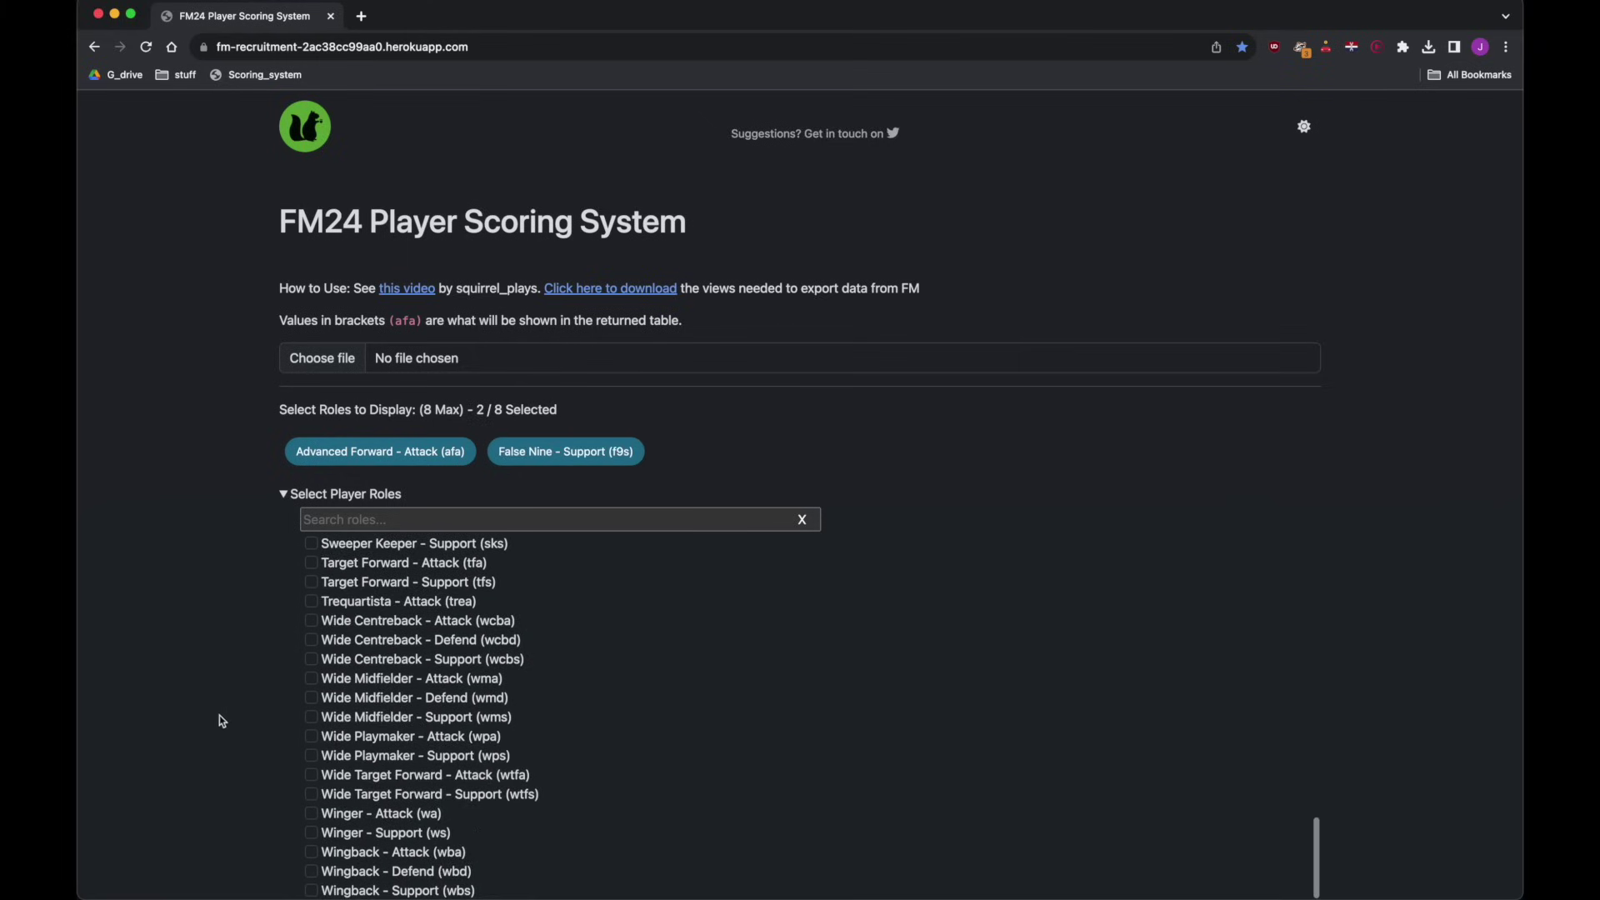
scroll(232, 716, "down", 3)
scroll(375, 563, "down", 3)
scroll(299, 332, "up", 2)
left_click(312, 317)
scroll(182, 353, "up", 3)
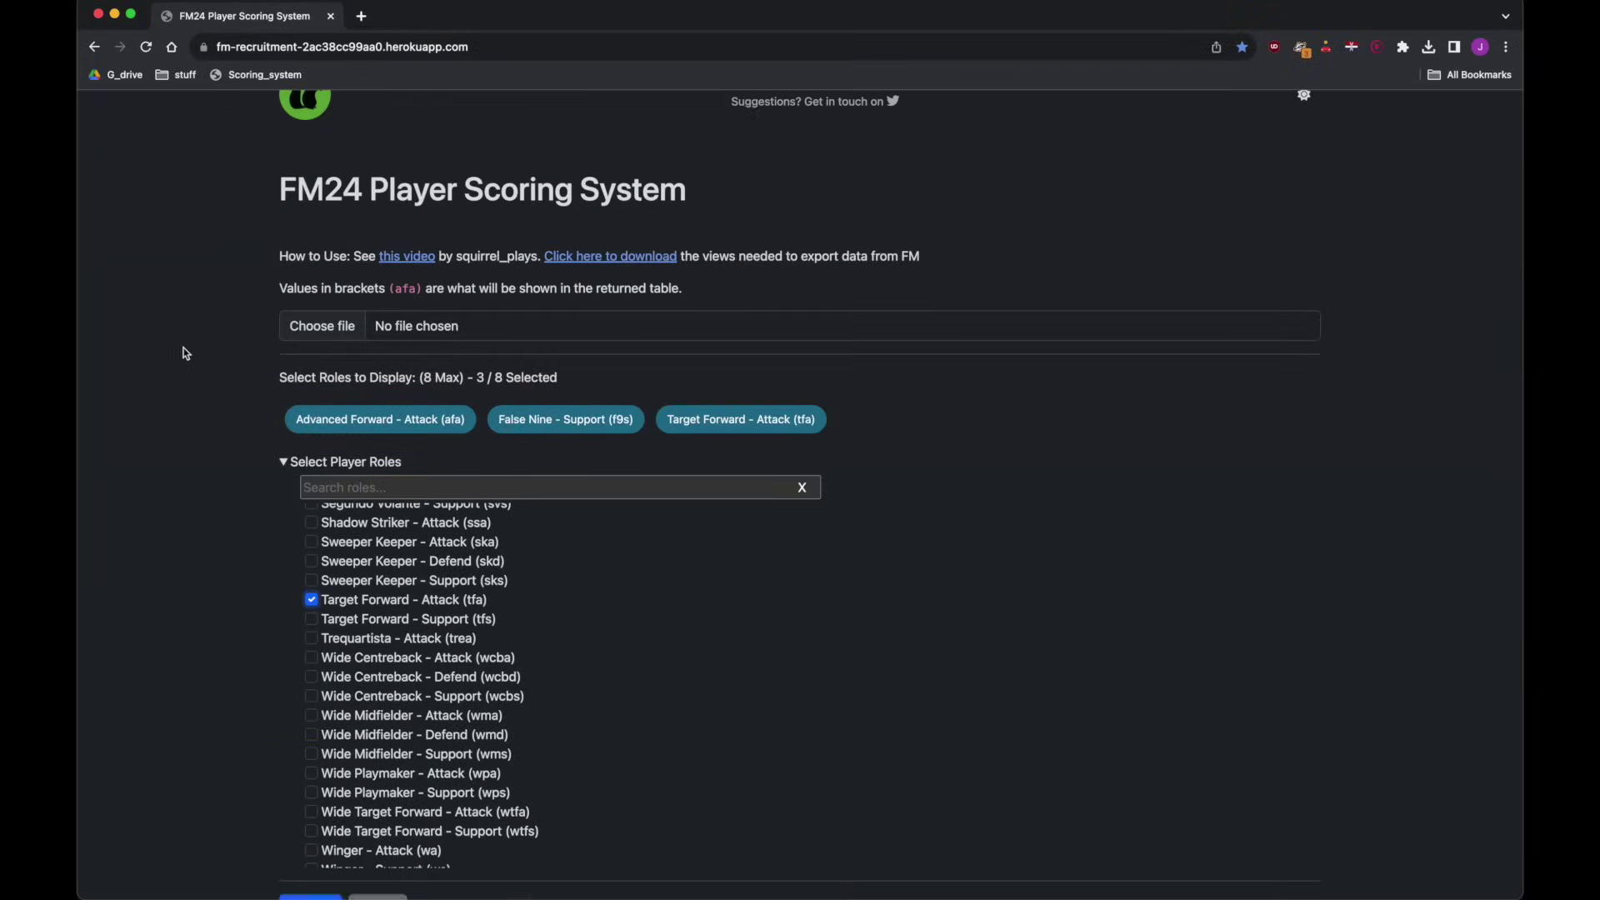
Step: Choose Untitledshortlist.html and upload it for scoring
left_click(320, 326)
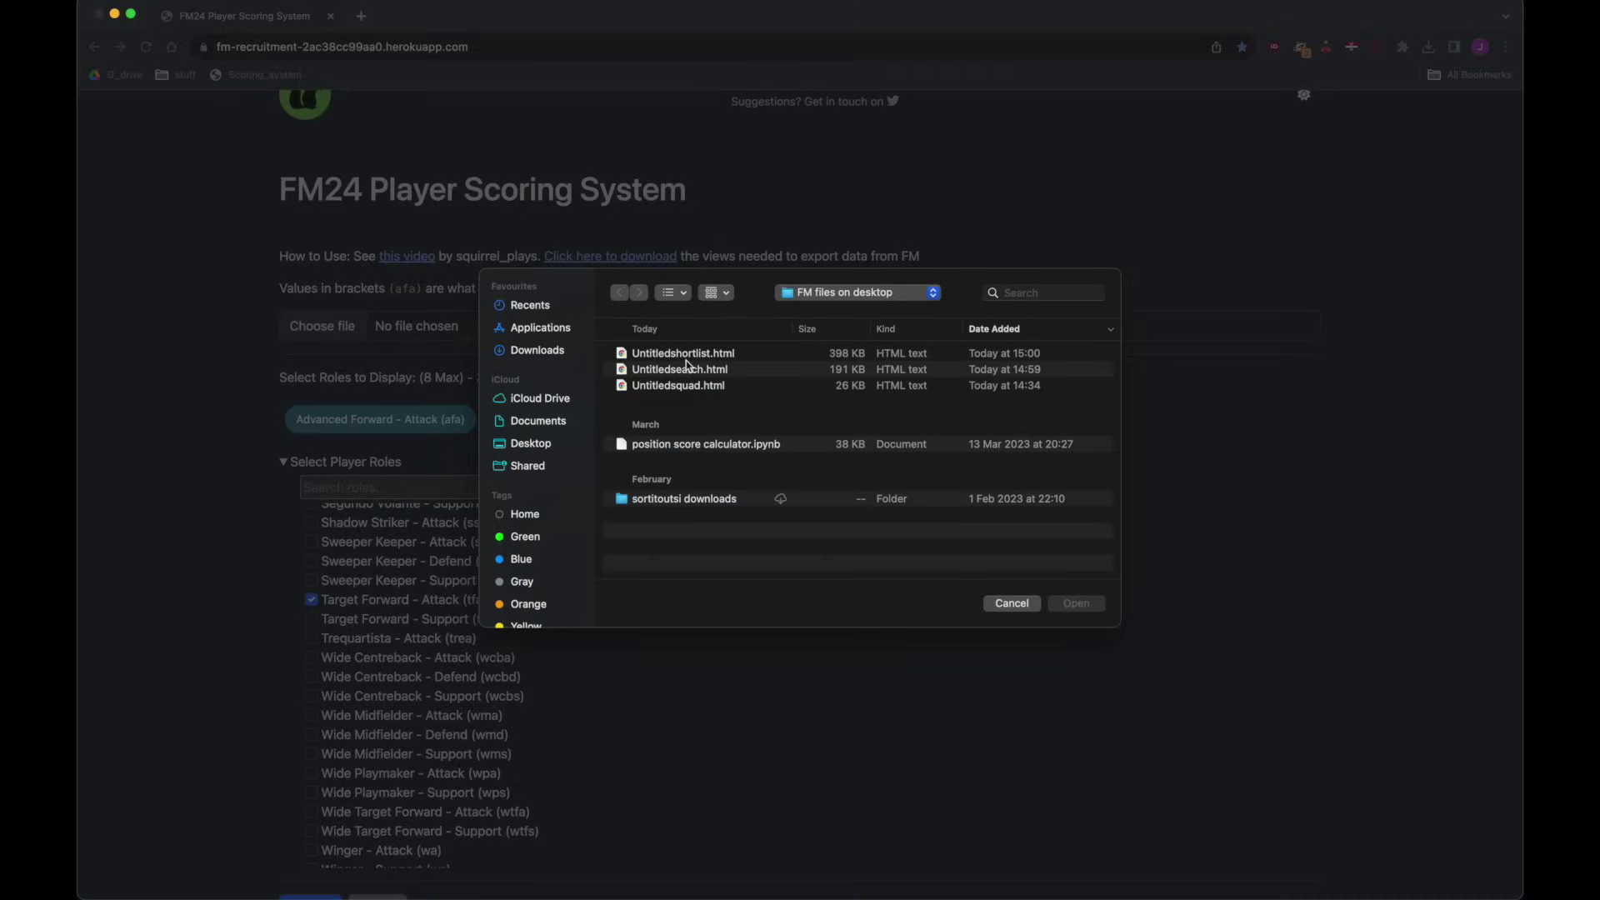
double_click(686, 353)
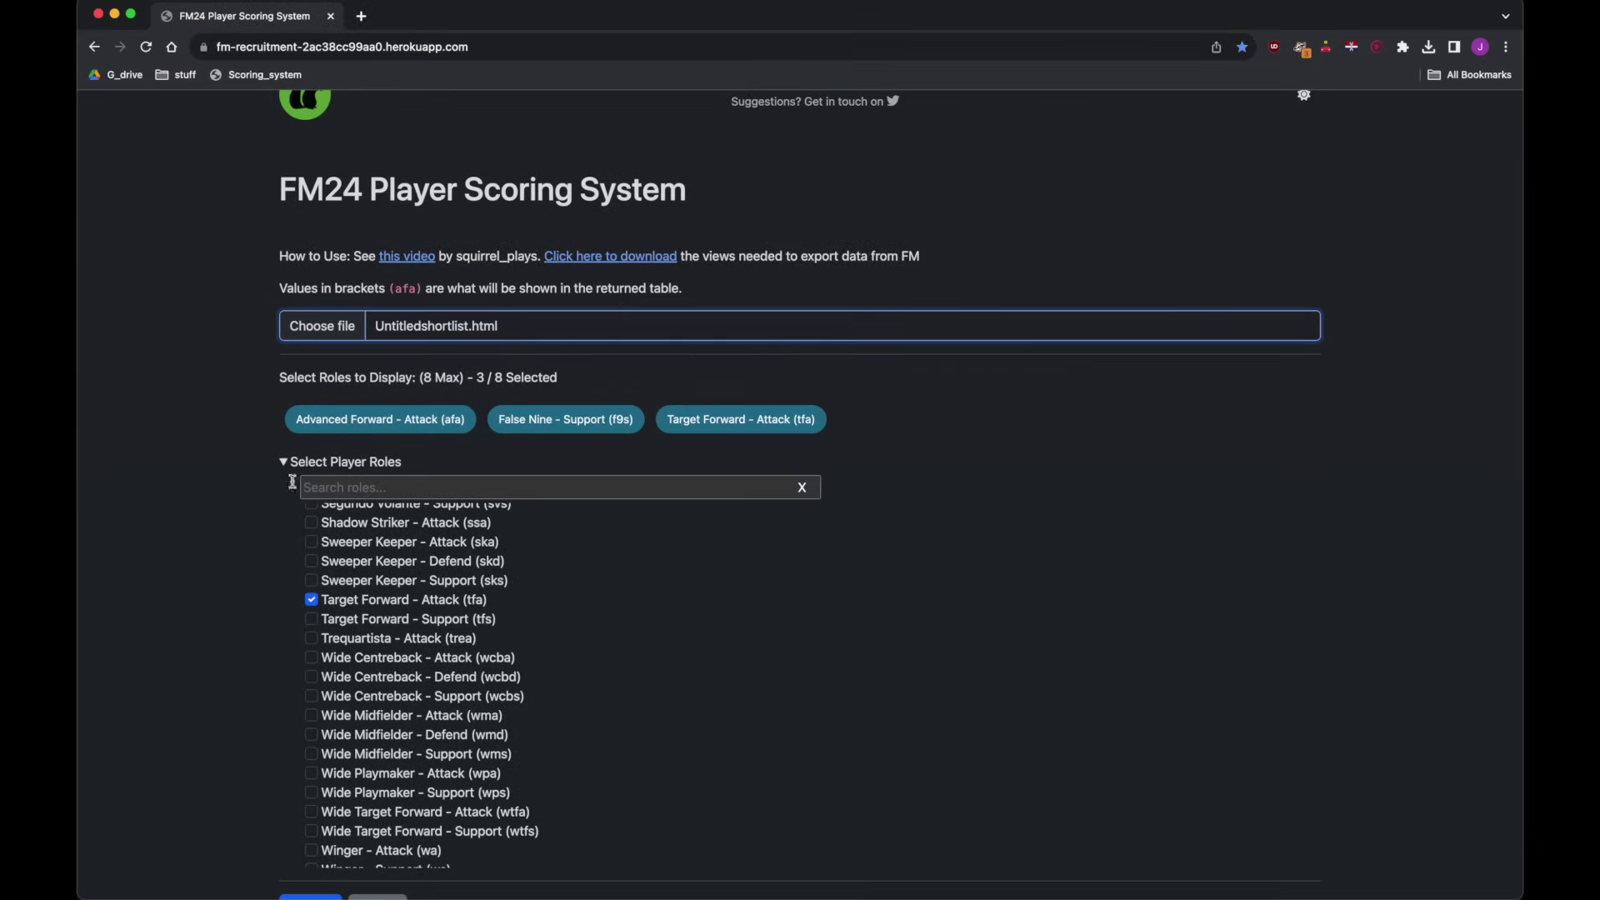
scroll(193, 486, "down", 2)
left_click(310, 804)
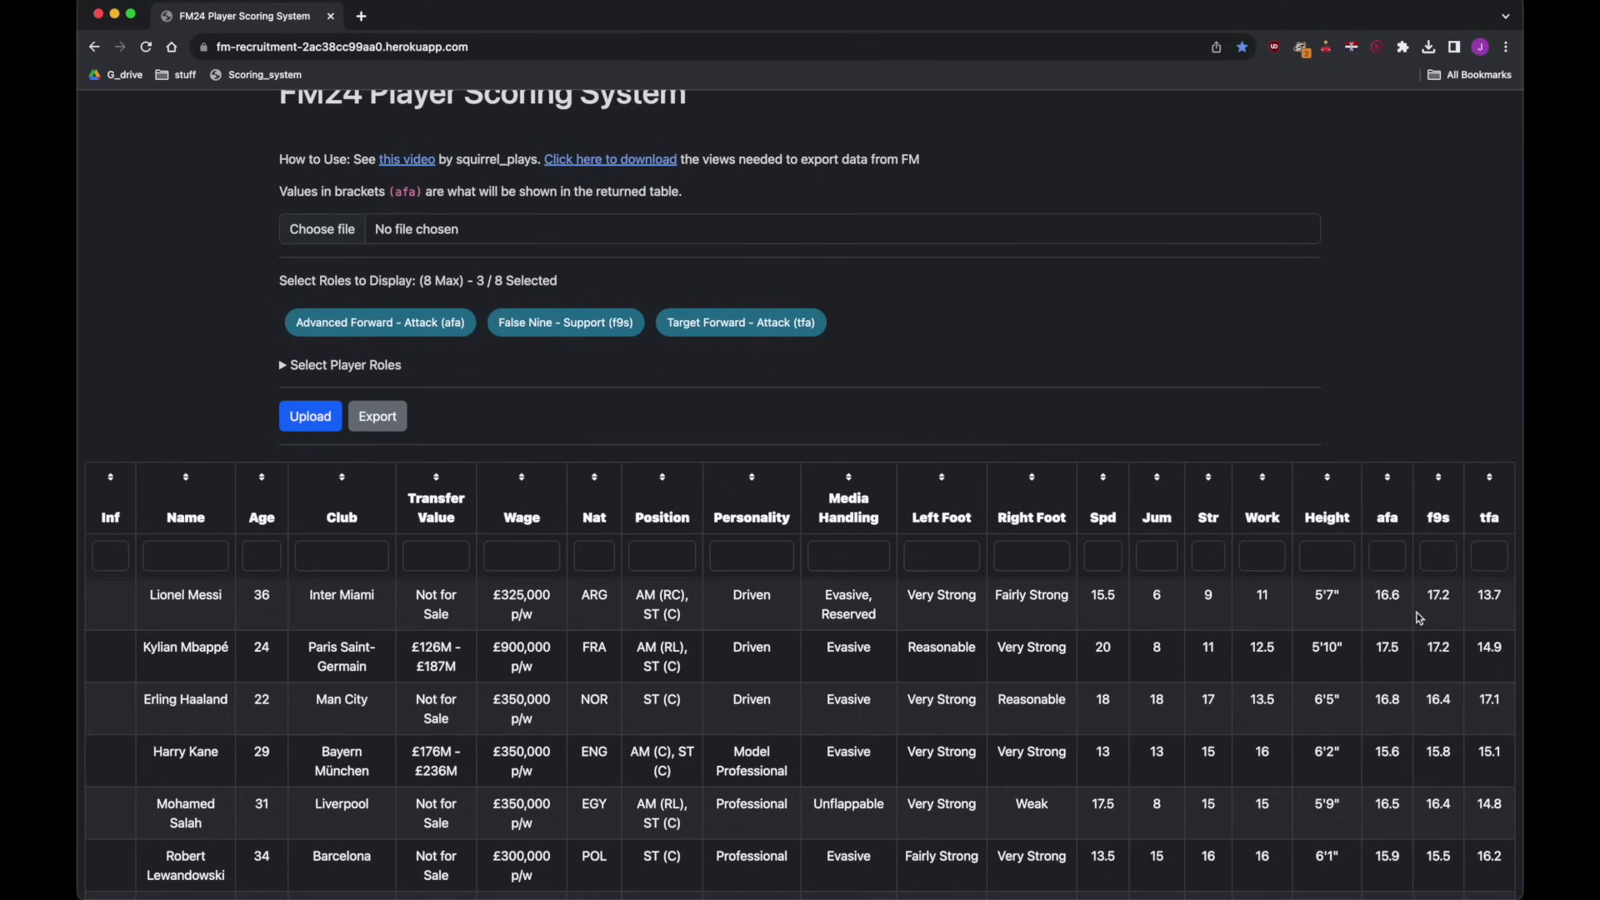
scroll(1400, 637, "down", 1)
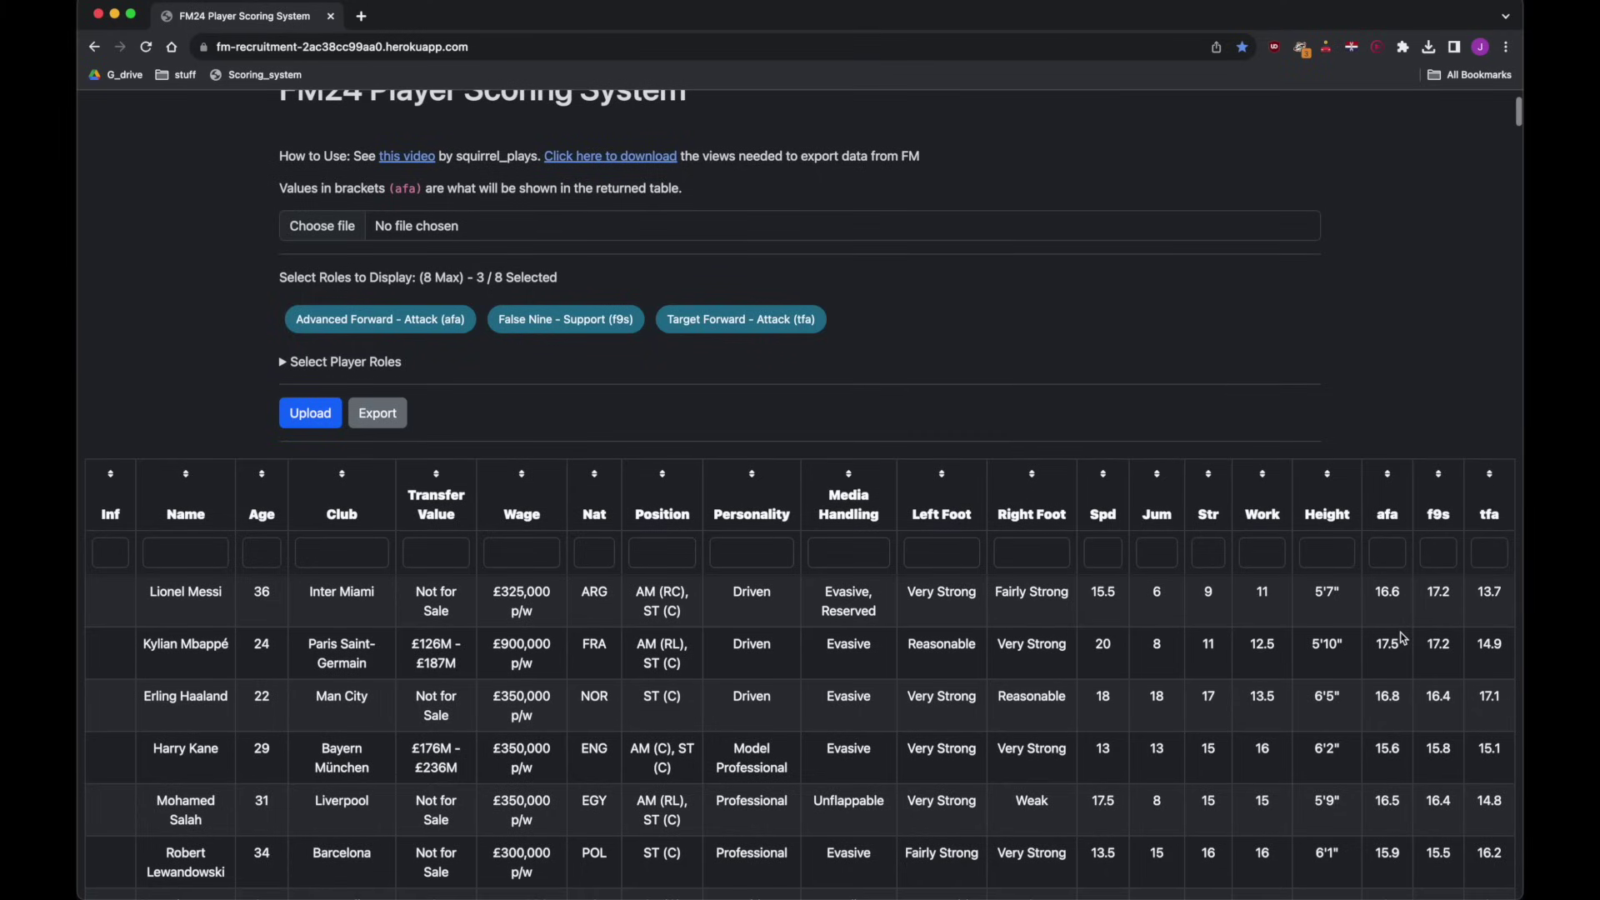
Step: Sort the results by afa, then f9s, then tfa, highest scores first
left_click(1387, 559)
scroll(1350, 645, "down", 3)
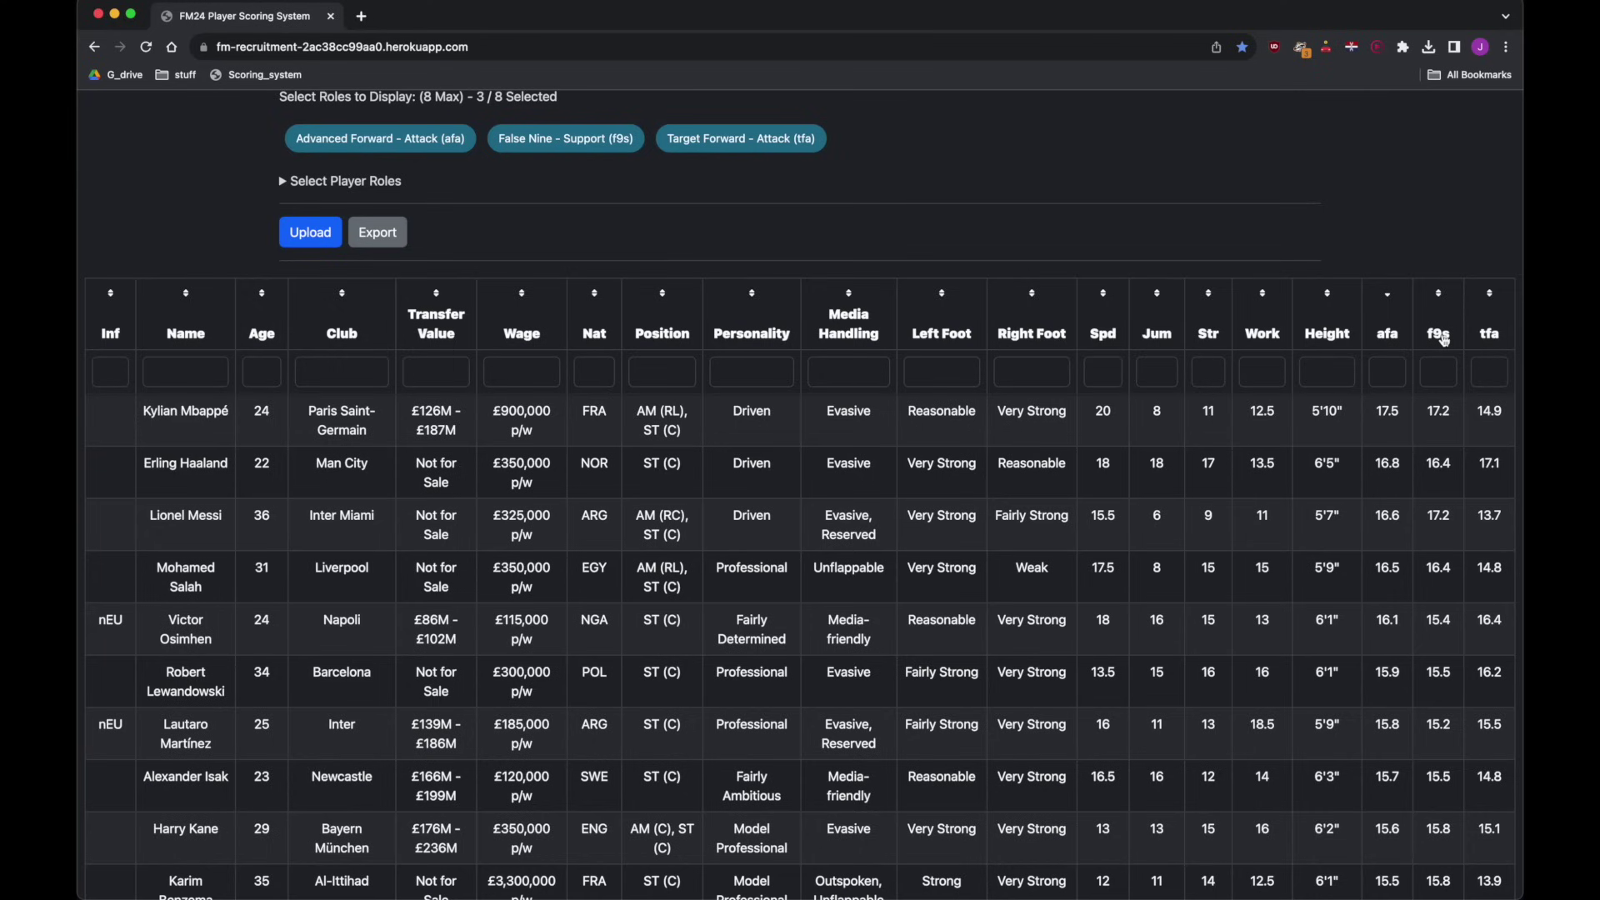
left_click(1441, 336)
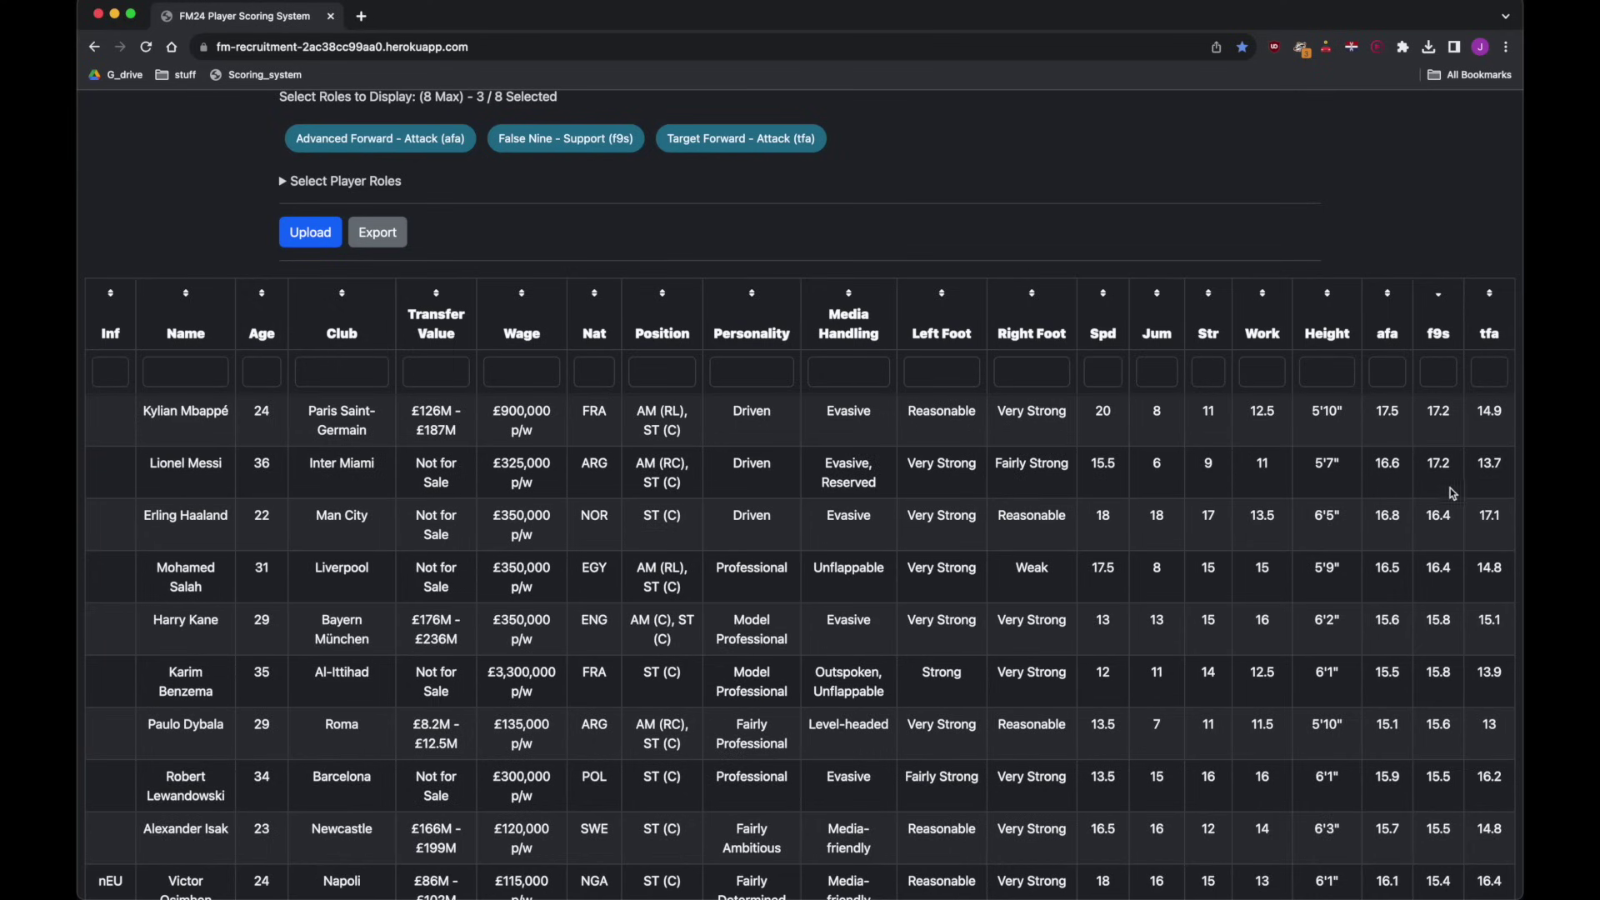
scroll(1450, 493, "down", 1)
scroll(1437, 514, "down", 2)
scroll(1438, 513, "down", 1)
scroll(1438, 512, "down", 1)
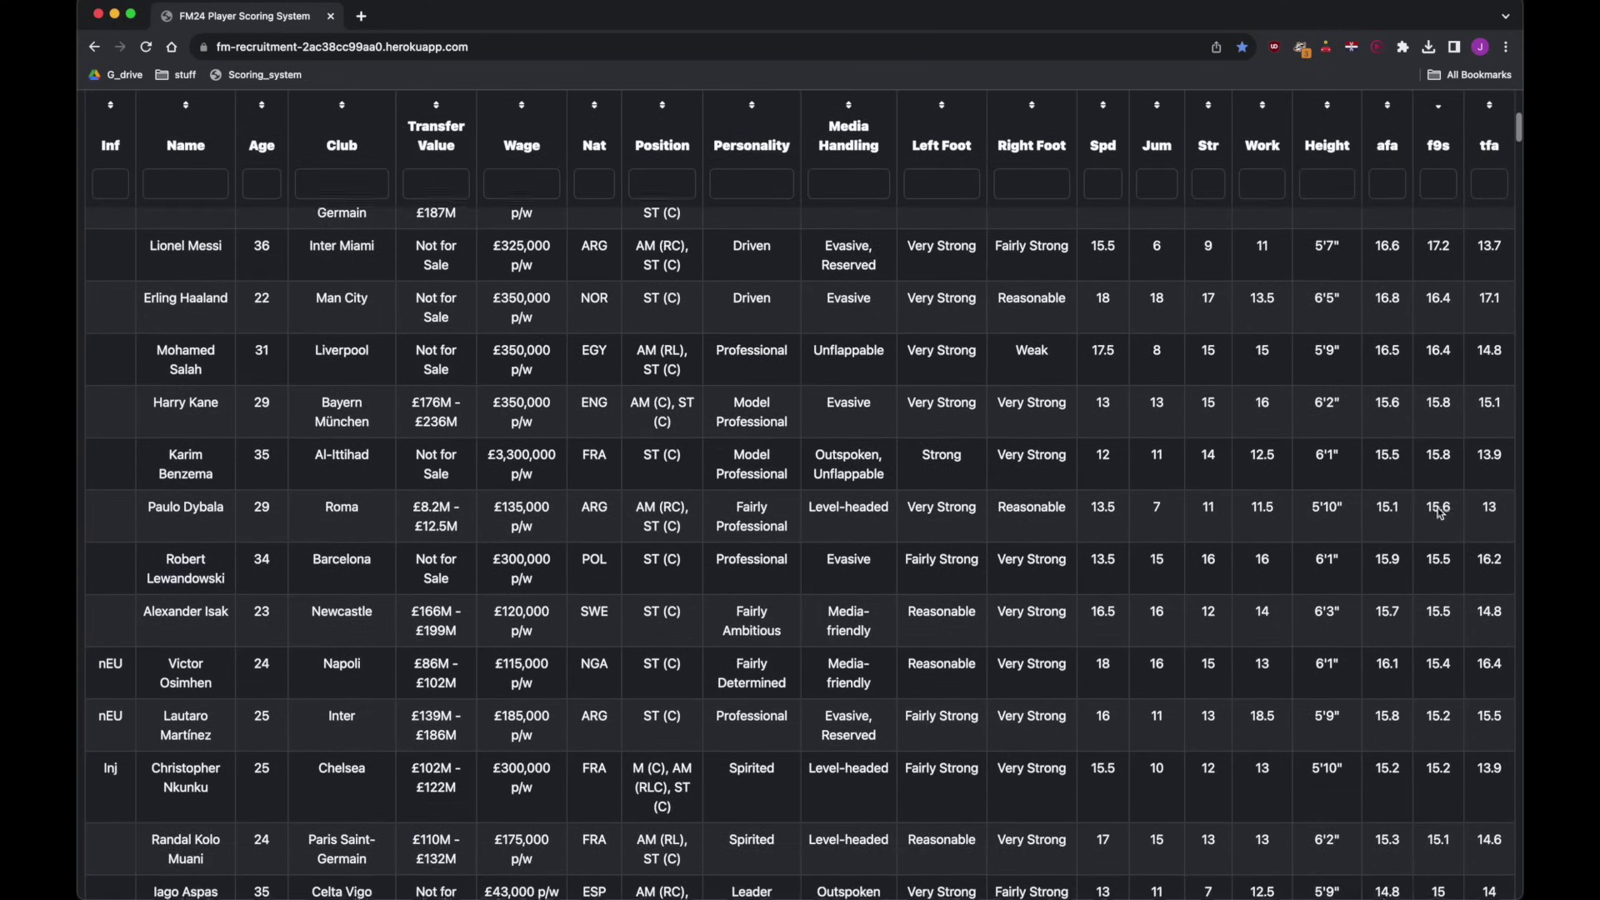
scroll(1438, 513, "down", 1)
scroll(1437, 512, "down", 2)
scroll(1438, 513, "down", 1)
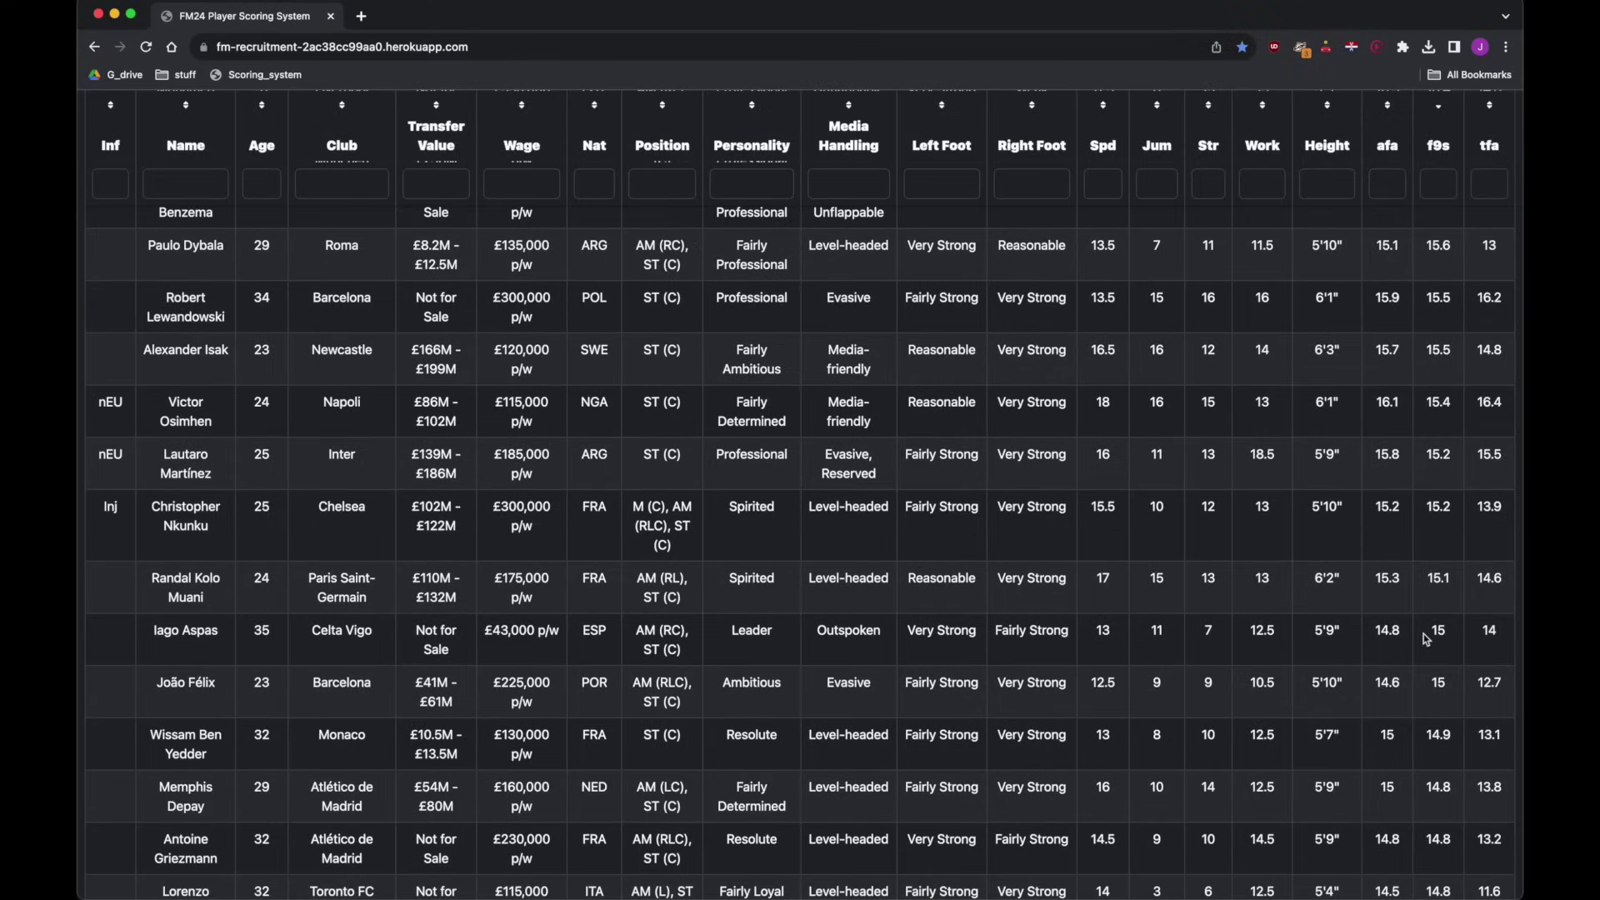
scroll(1425, 639, "up", 5)
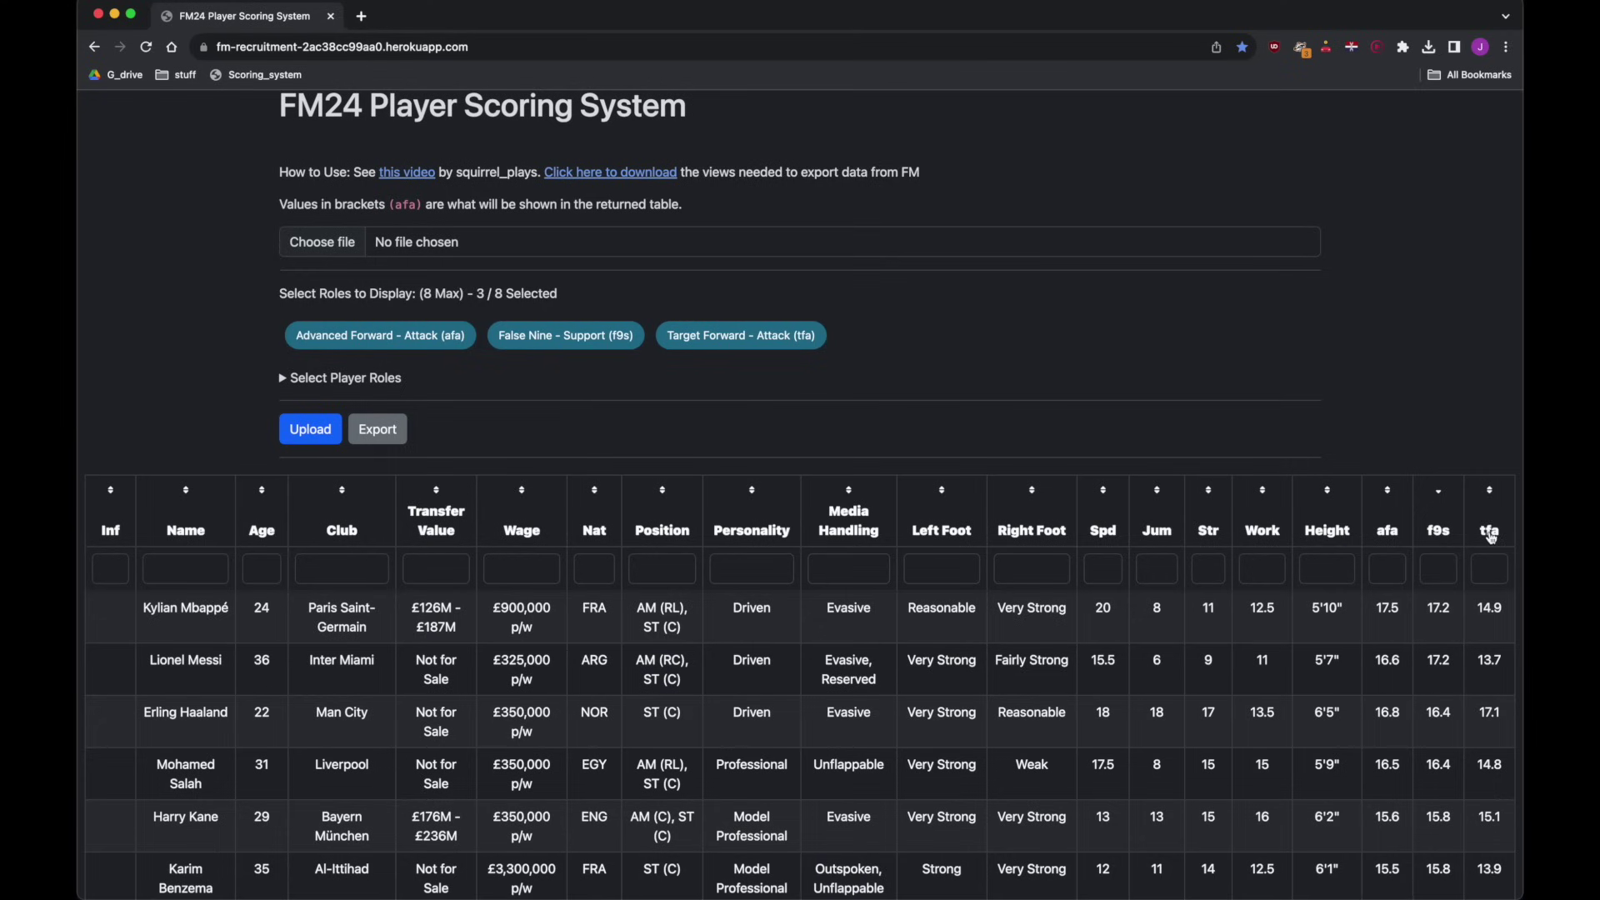
left_click(1489, 536)
scroll(1489, 535, "down", 2)
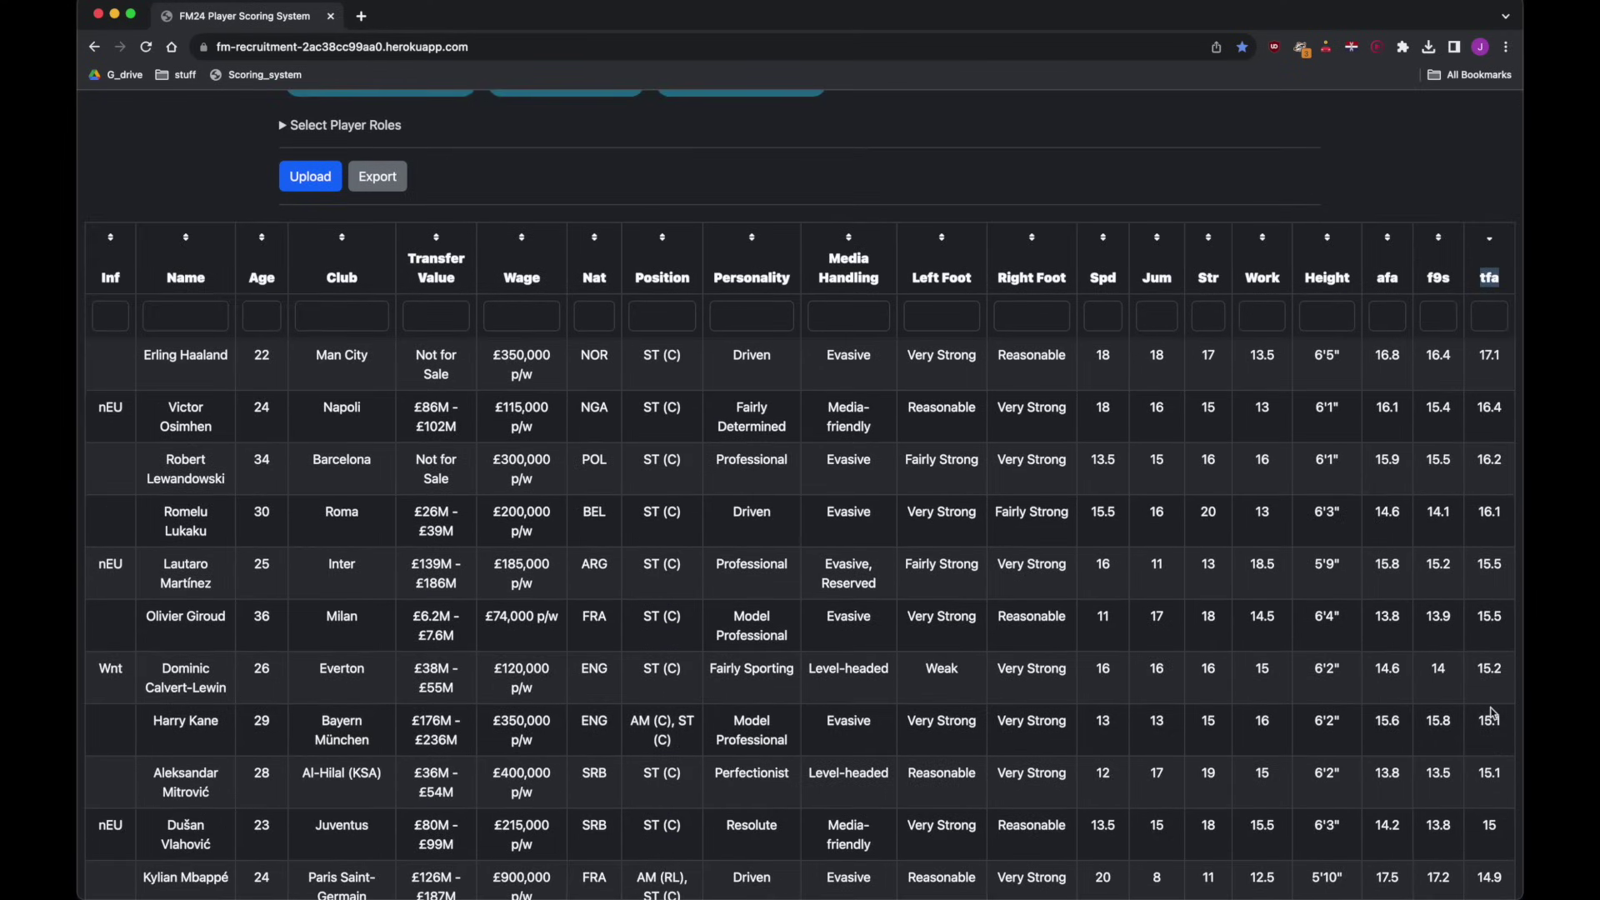
scroll(1463, 575, "up", 1)
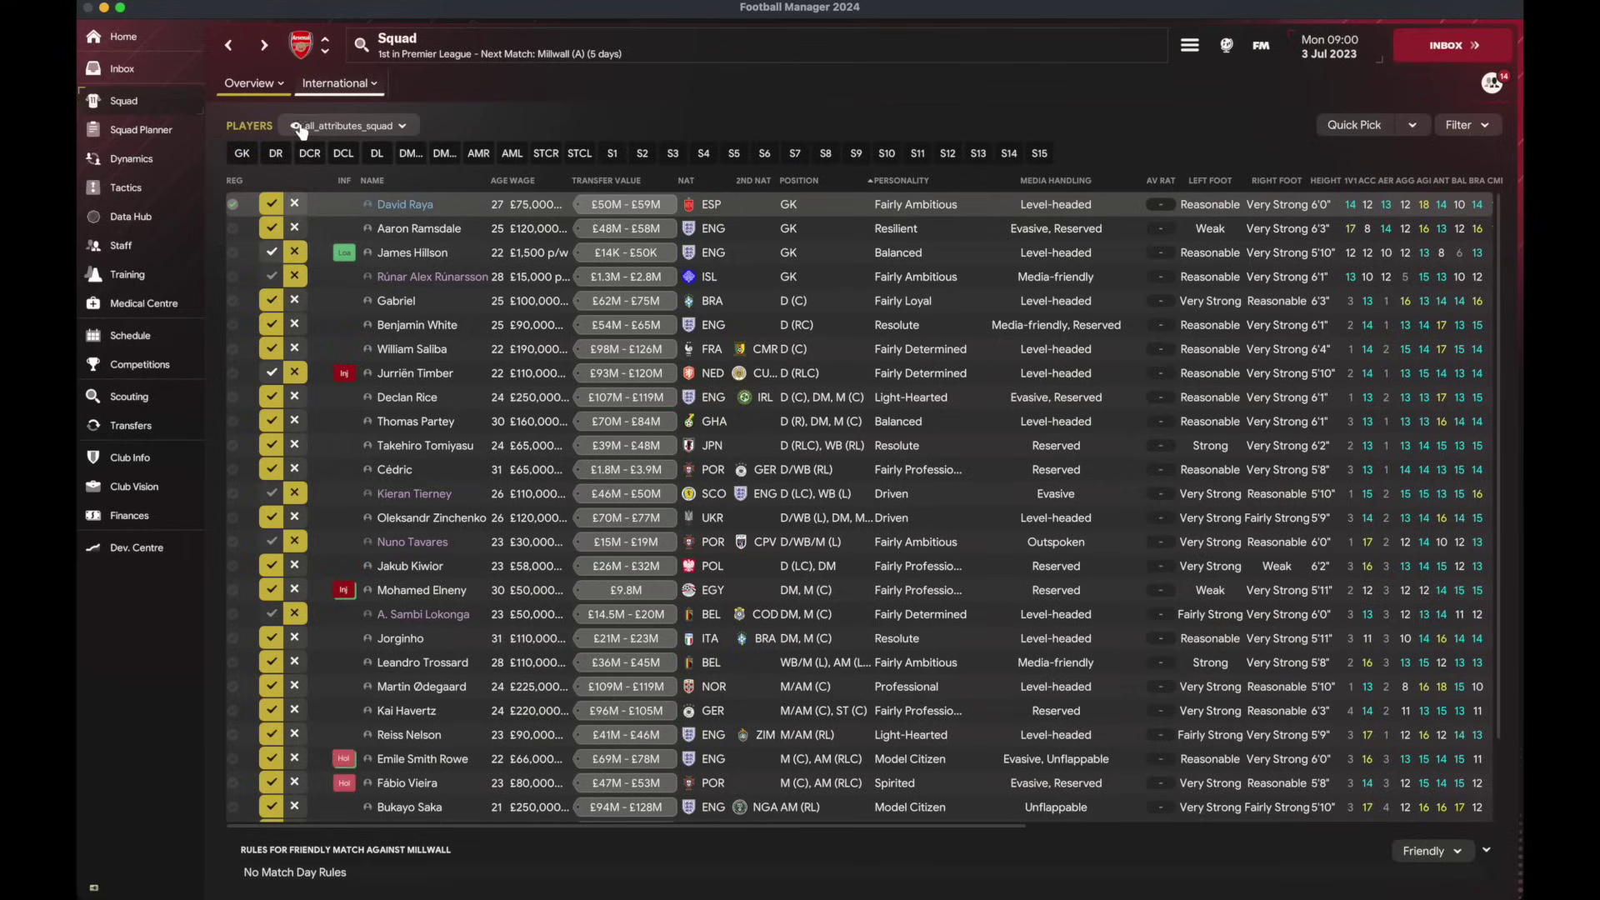
Step: Check the saved squad views list, then bring up the False nine scoring spreadsheet
left_click(323, 127)
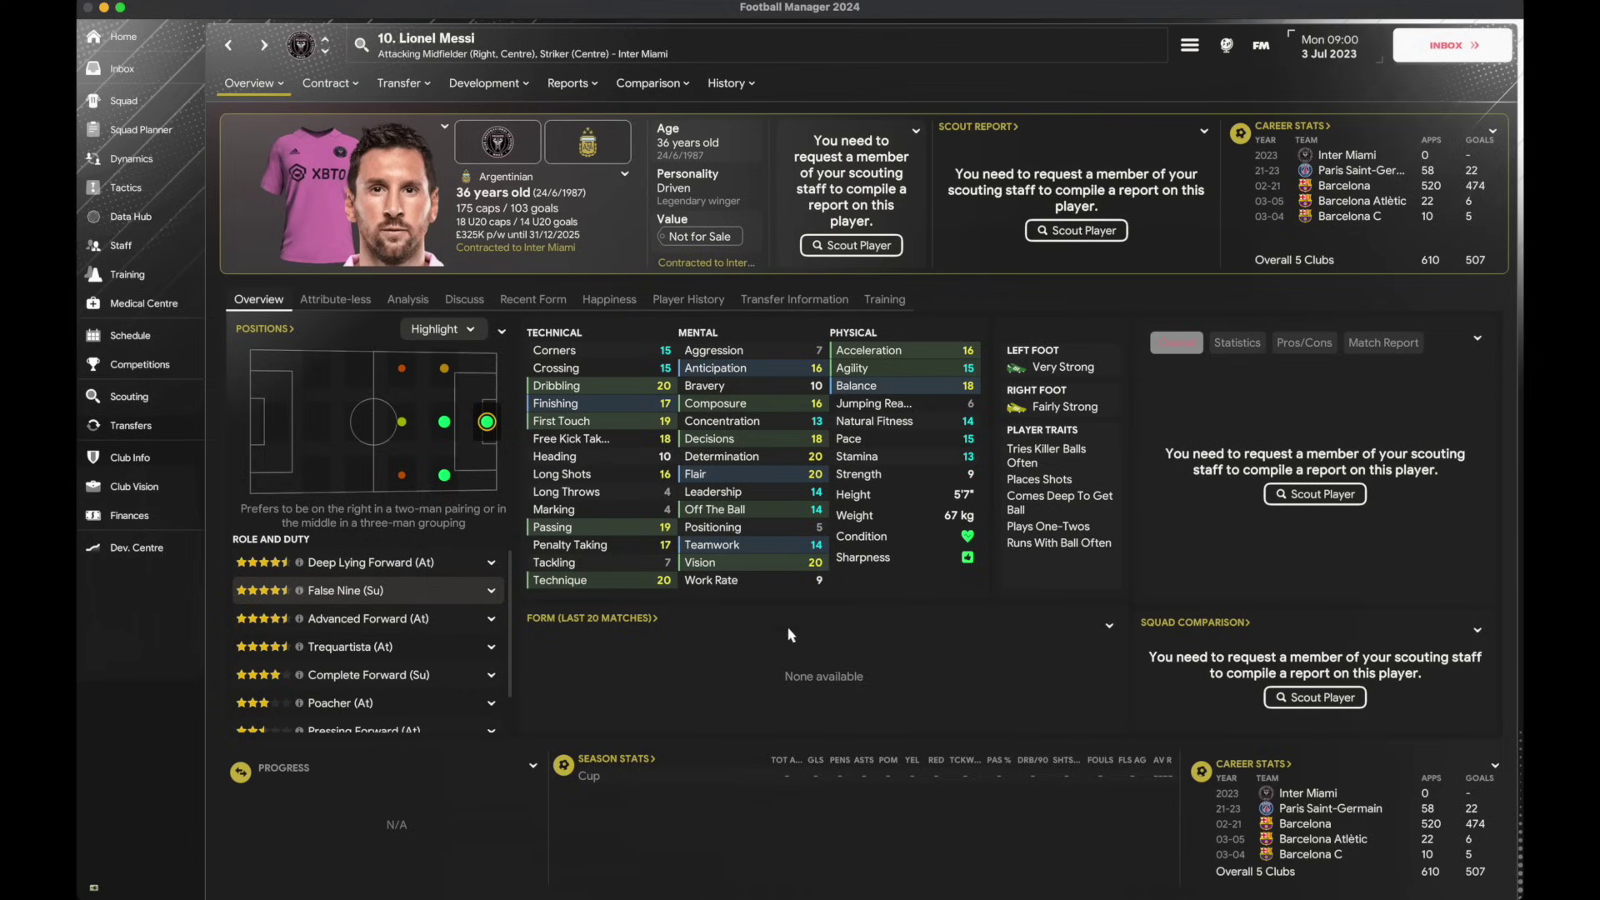
key("super+Tab")
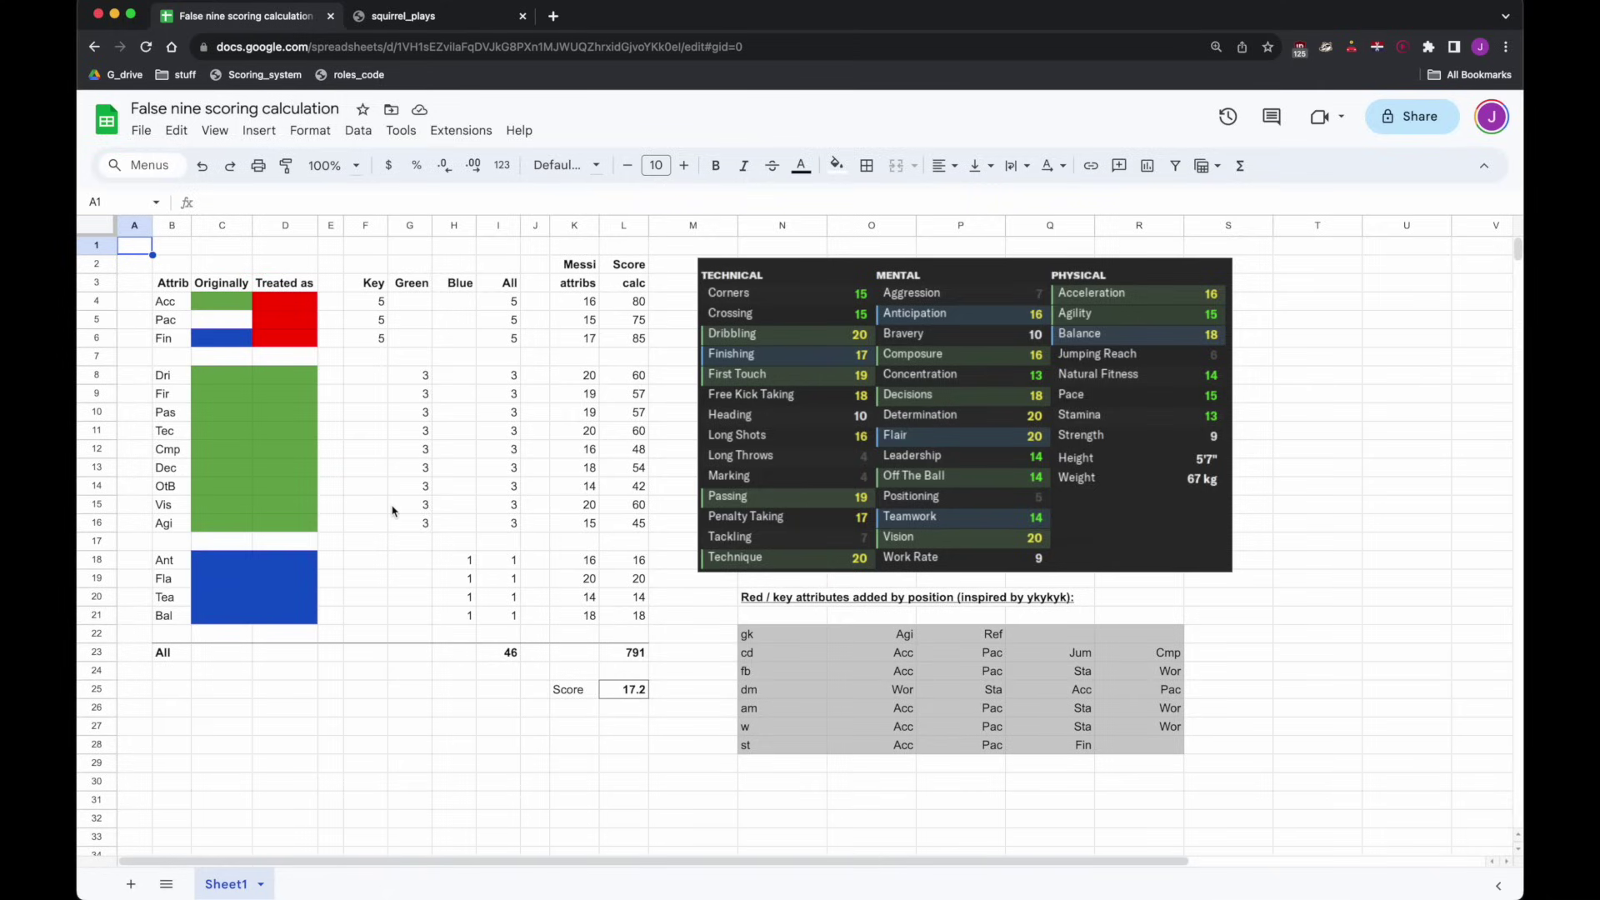
left_click_drag(165, 284, 535, 670)
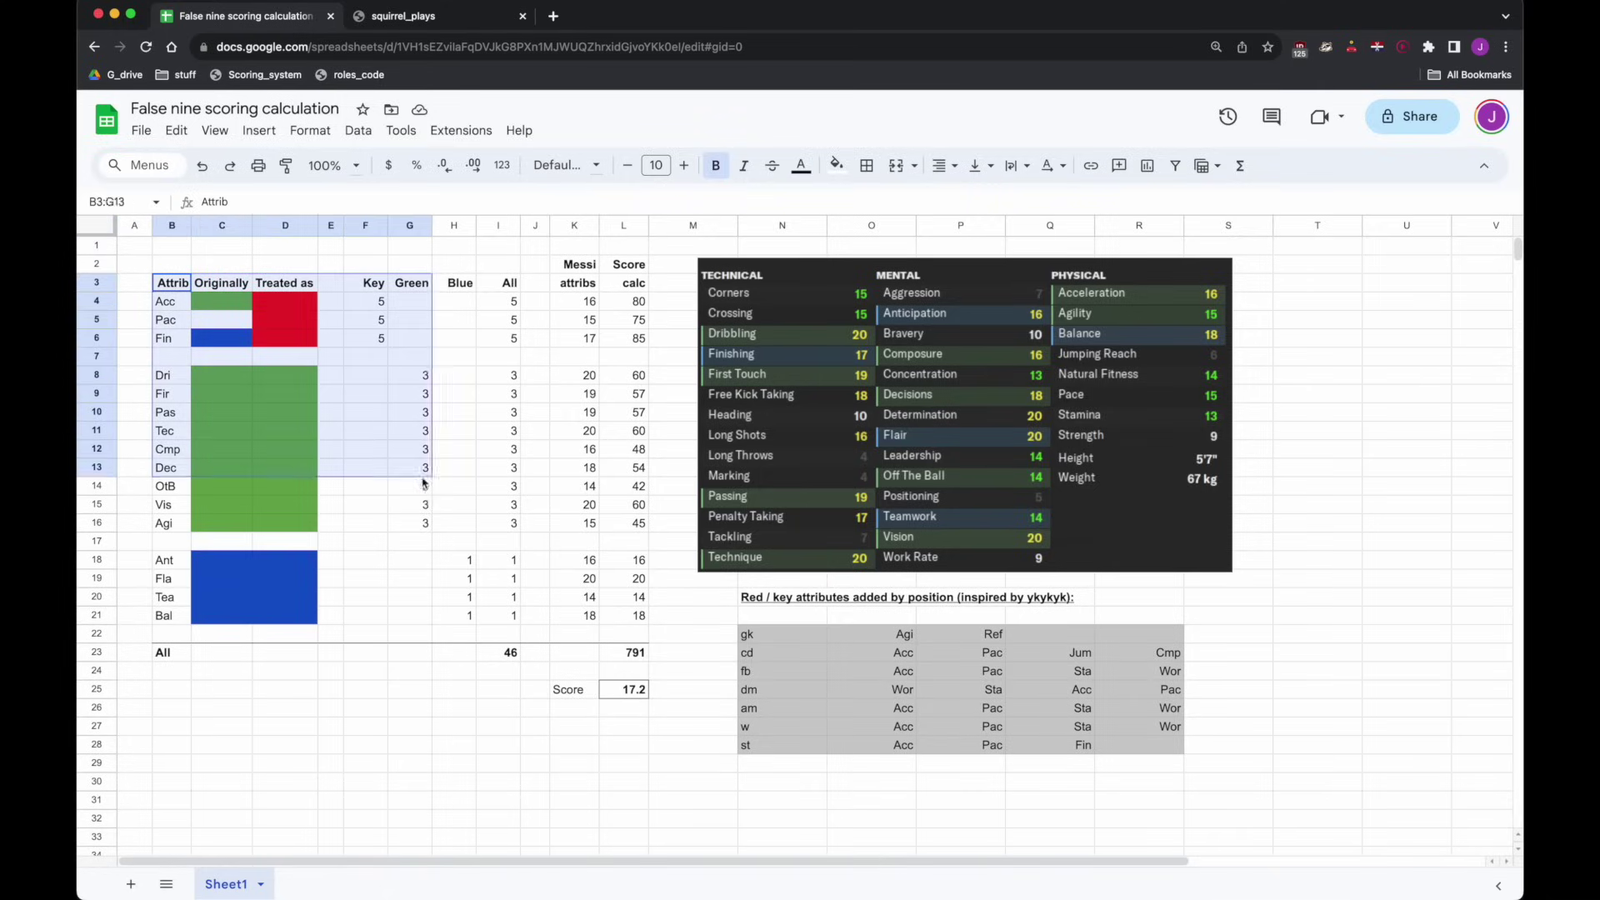
left_click(403, 765)
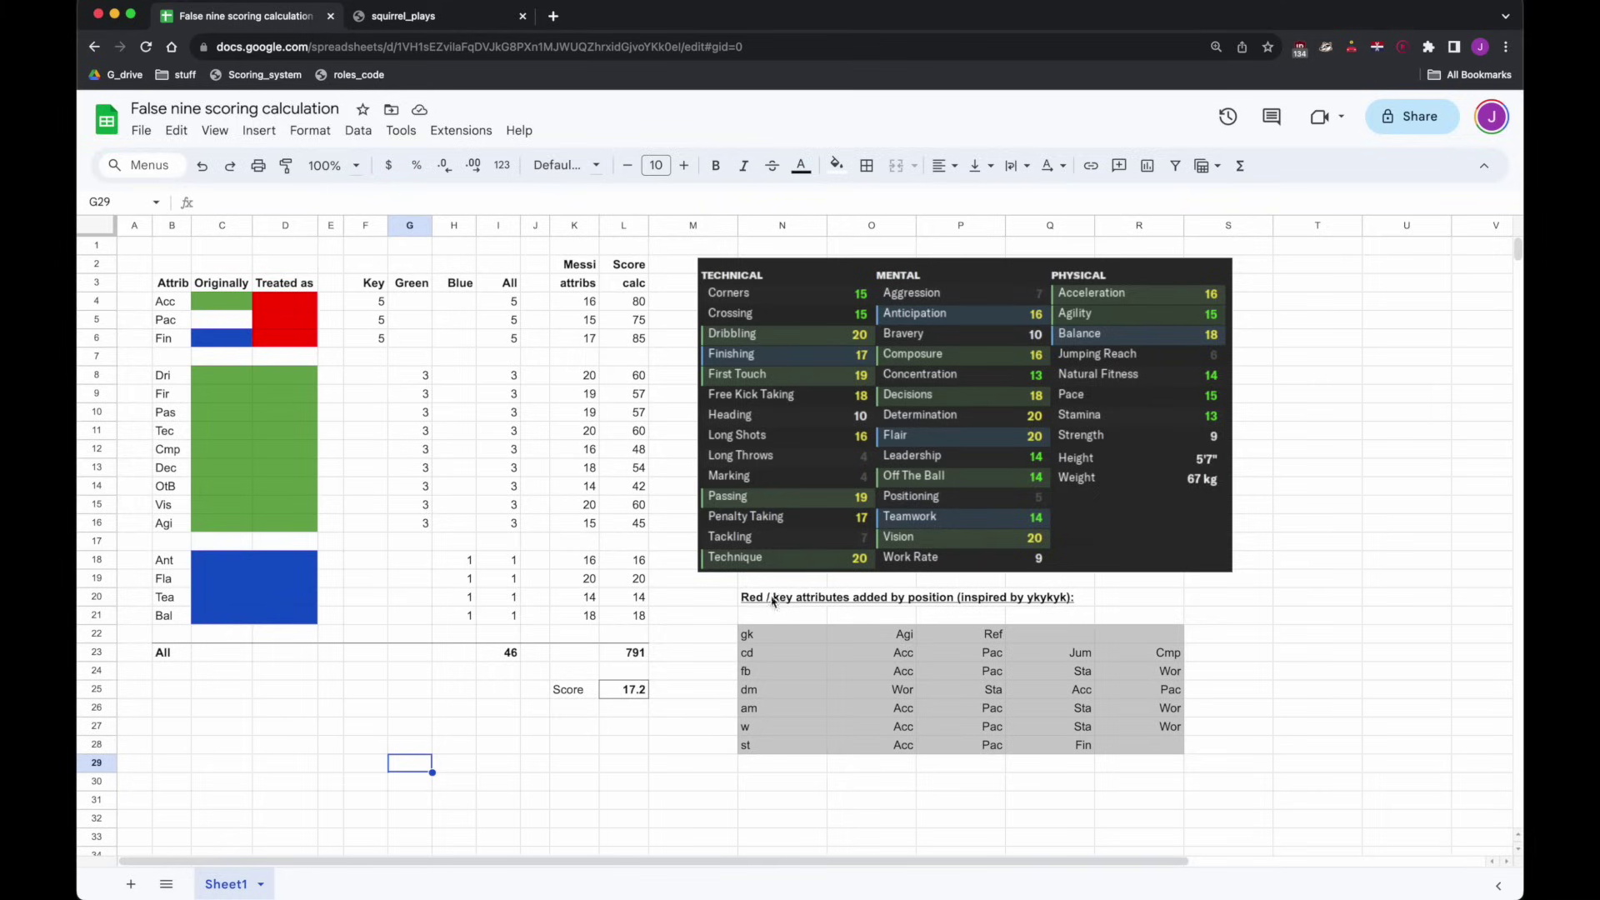
left_click_drag(775, 600, 1158, 750)
left_click(1265, 730)
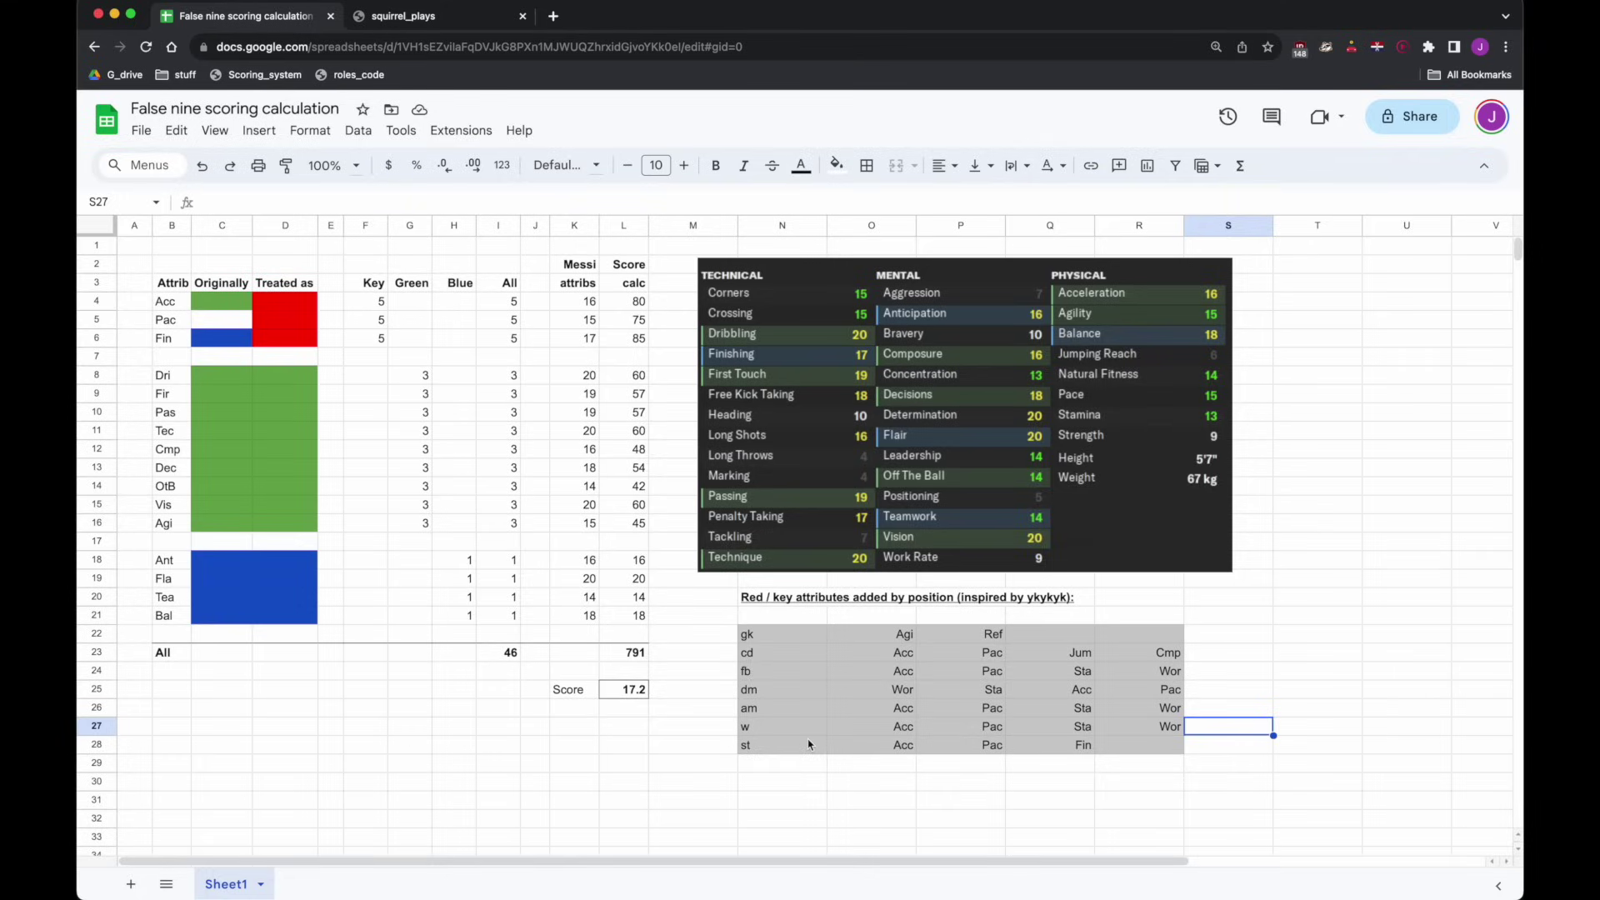
left_click_drag(809, 745, 1130, 747)
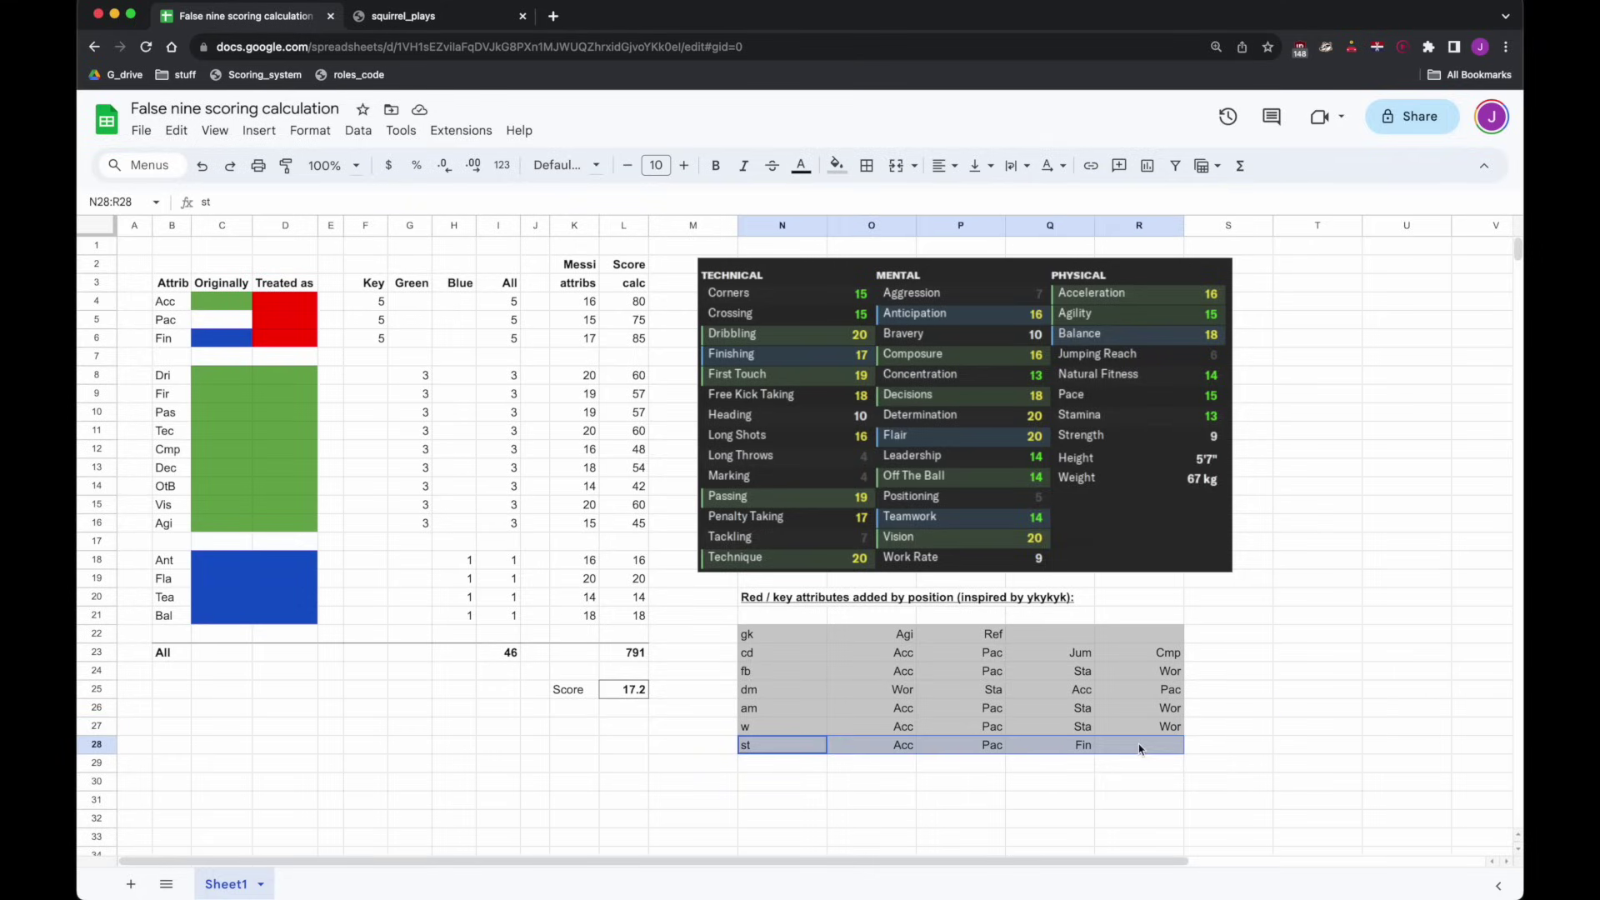
left_click(591, 765)
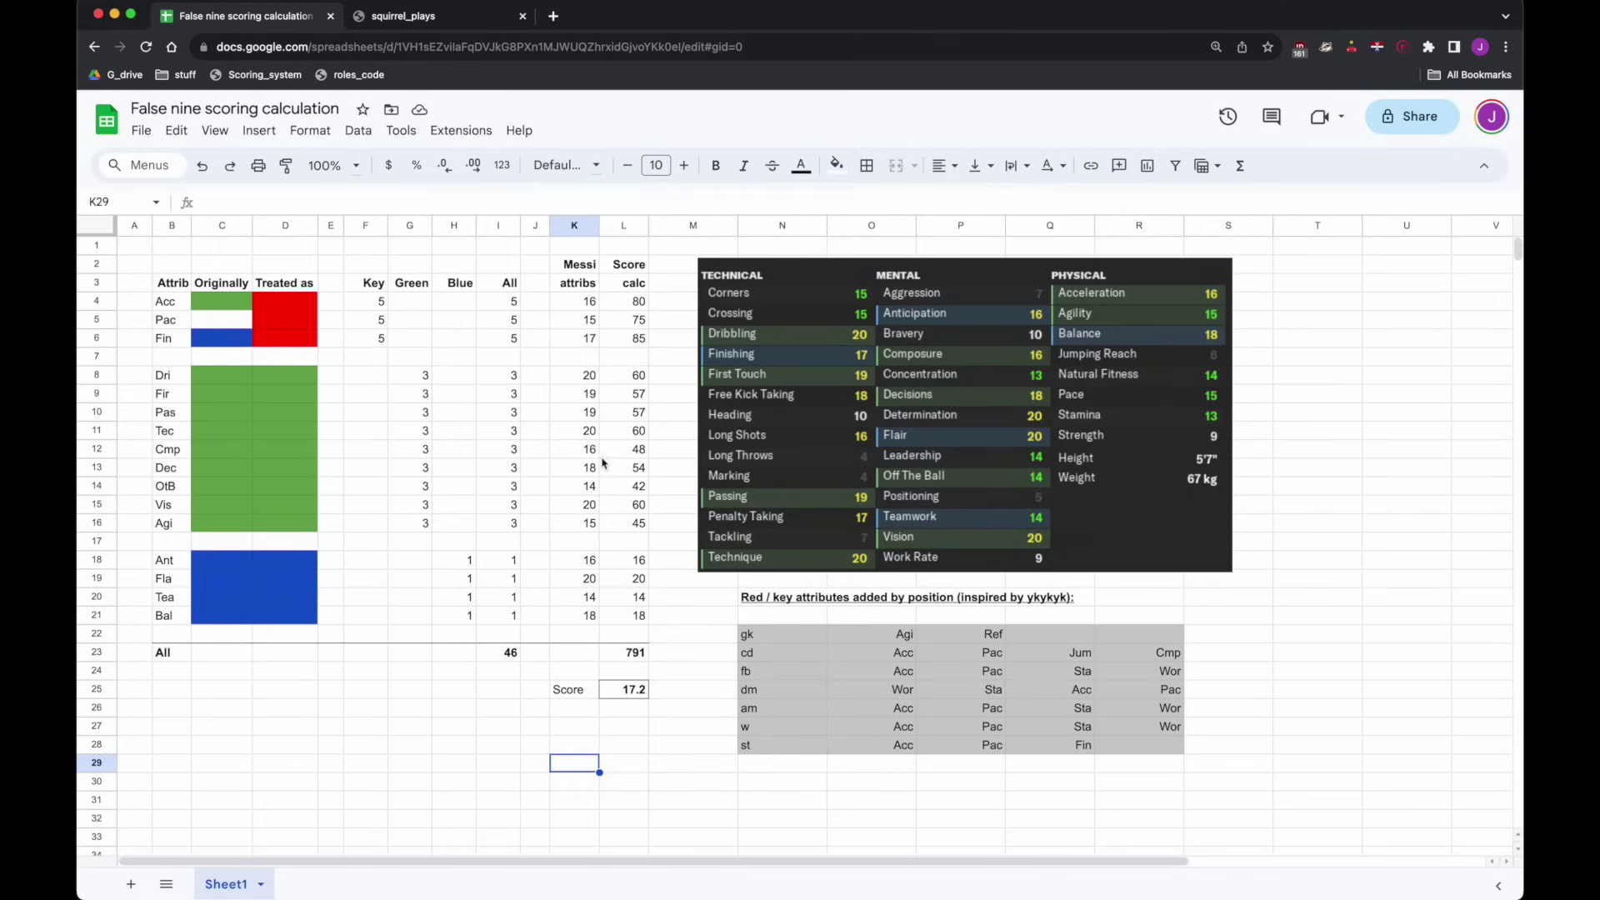
left_click_drag(297, 305, 300, 337)
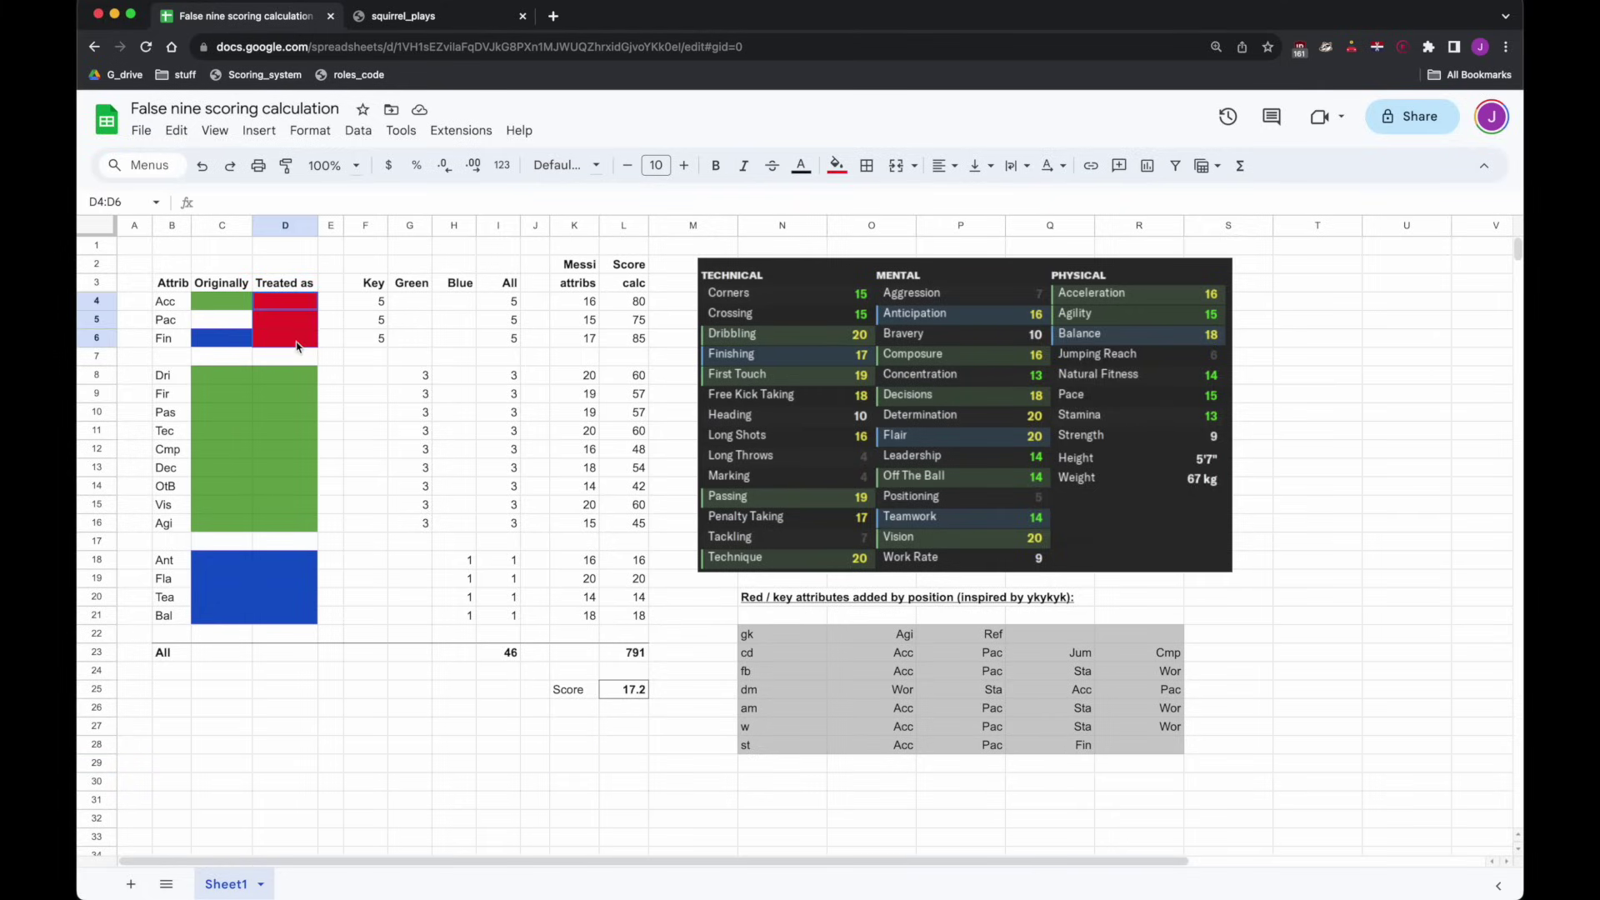
left_click(335, 340)
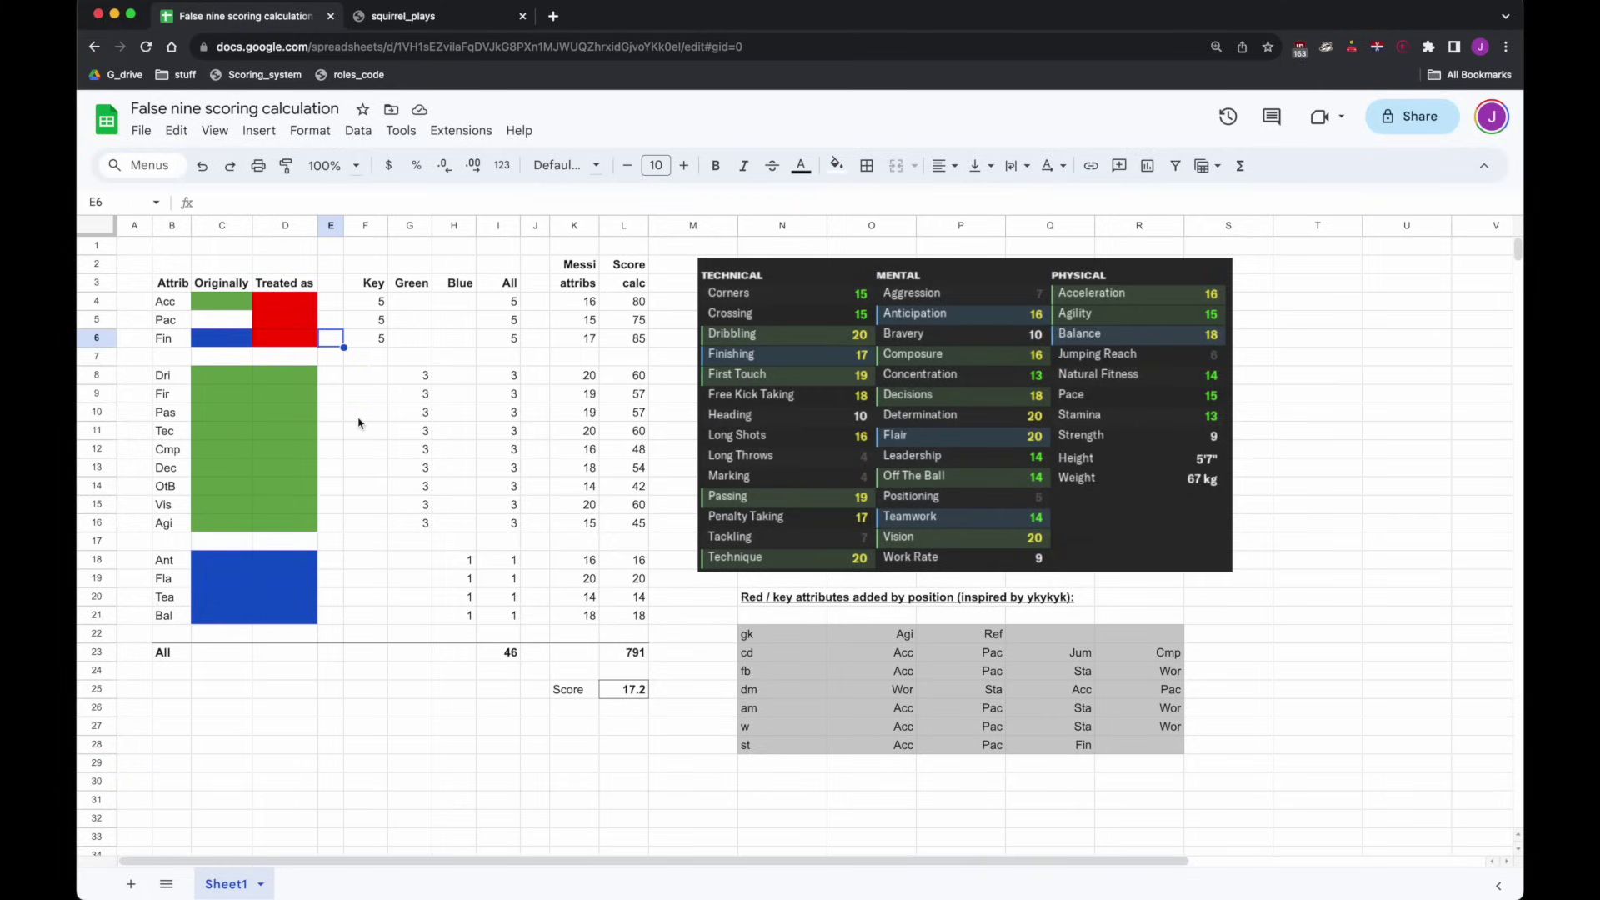
left_click(380, 301)
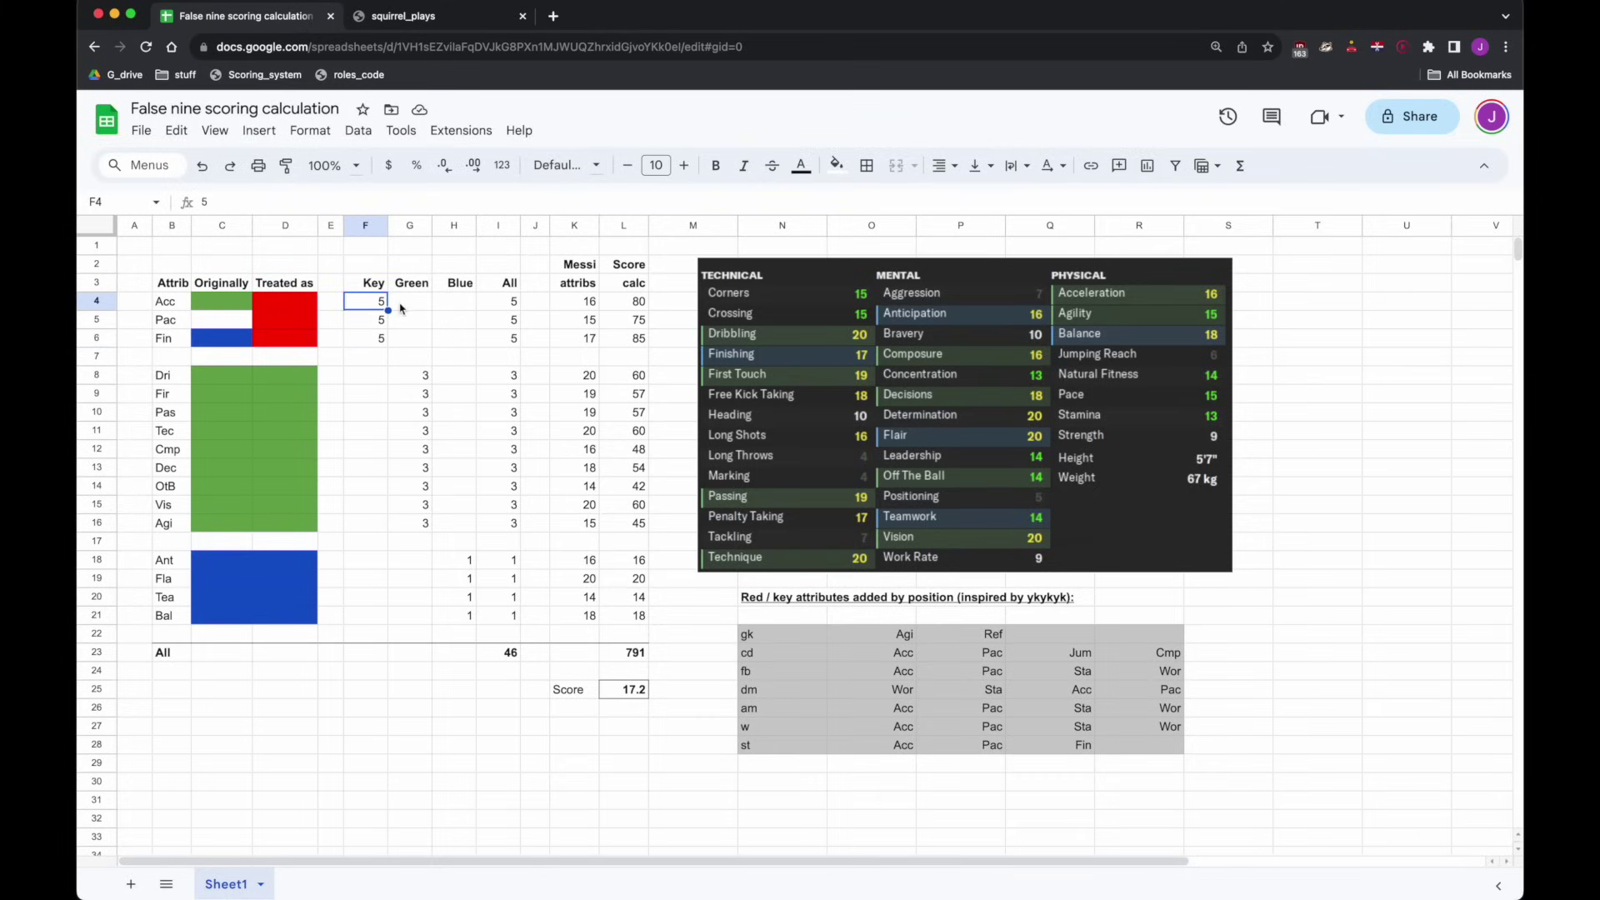
left_click(453, 311)
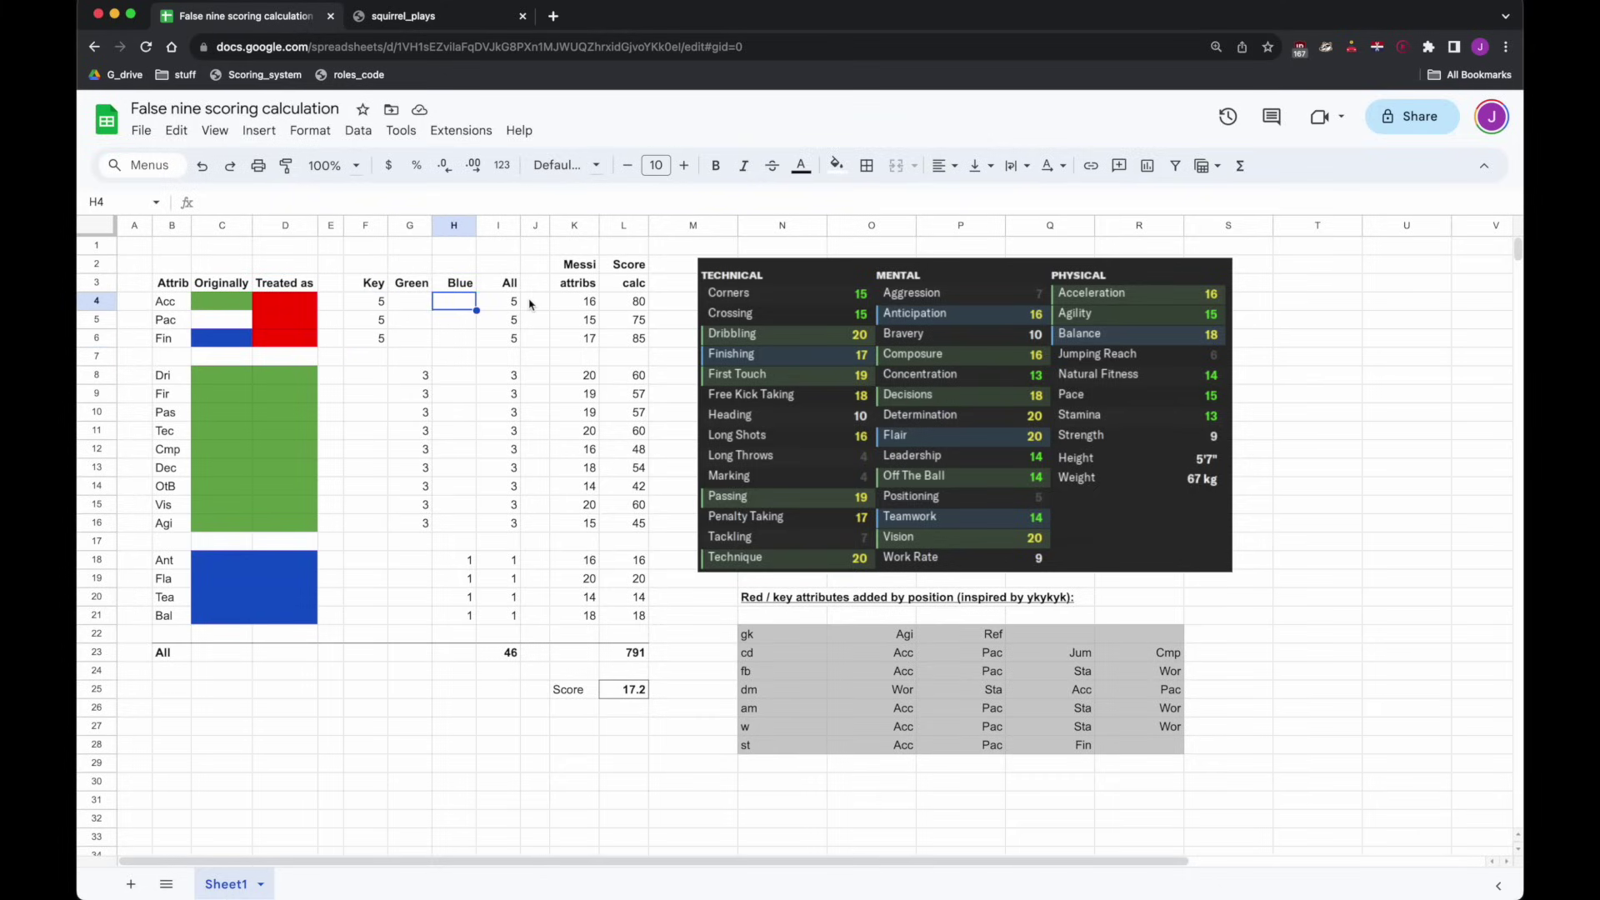
left_click_drag(483, 301, 625, 307)
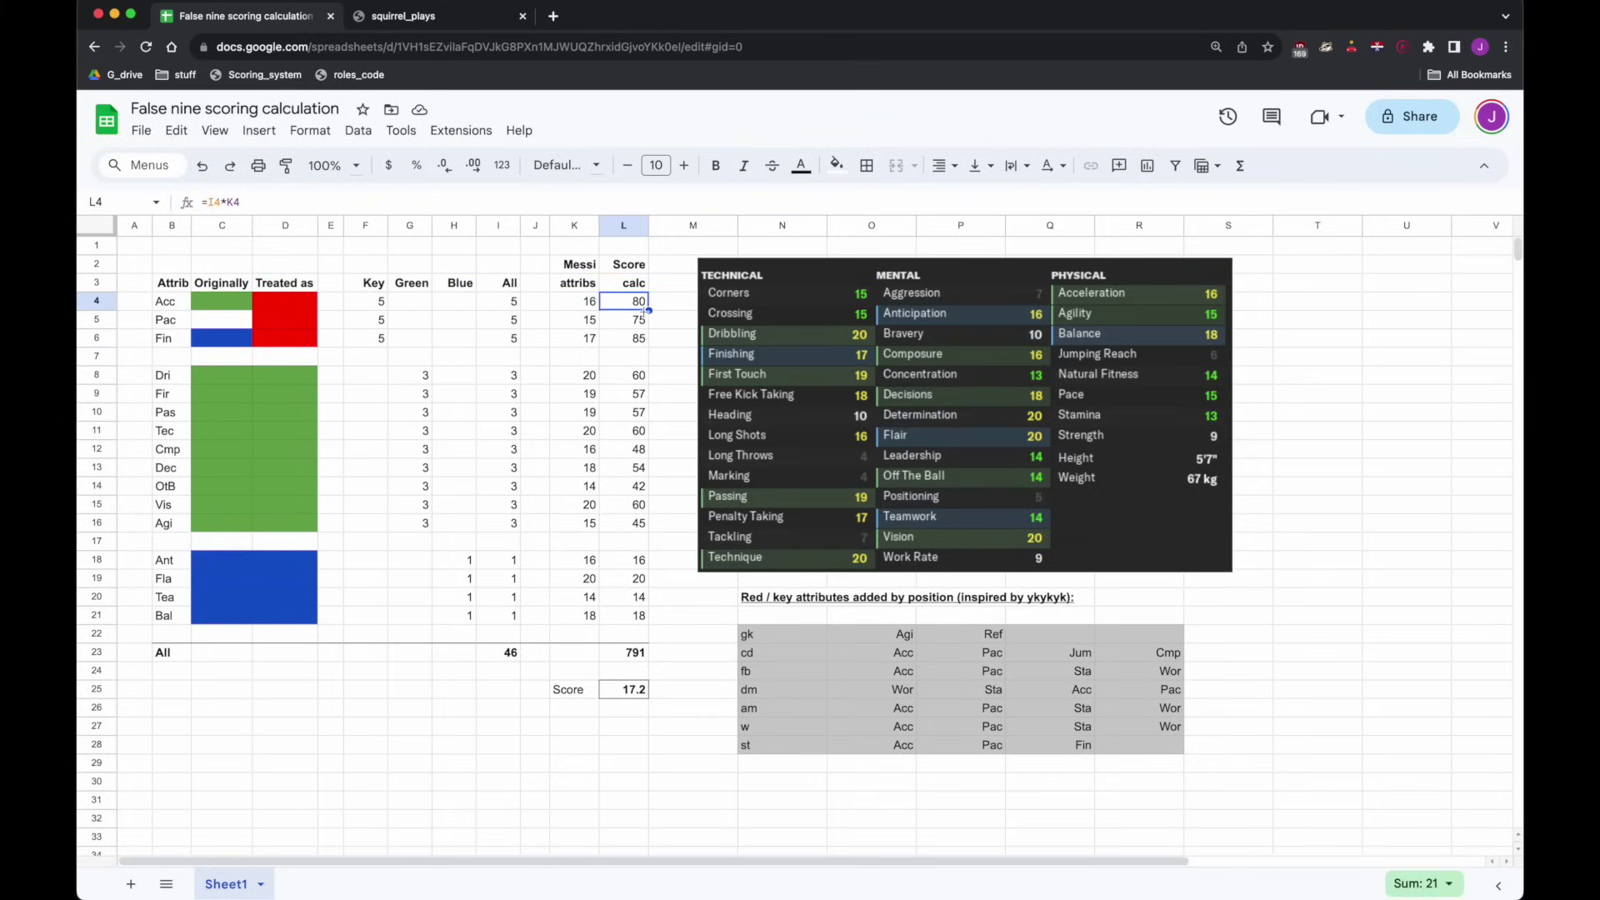
left_click(676, 360)
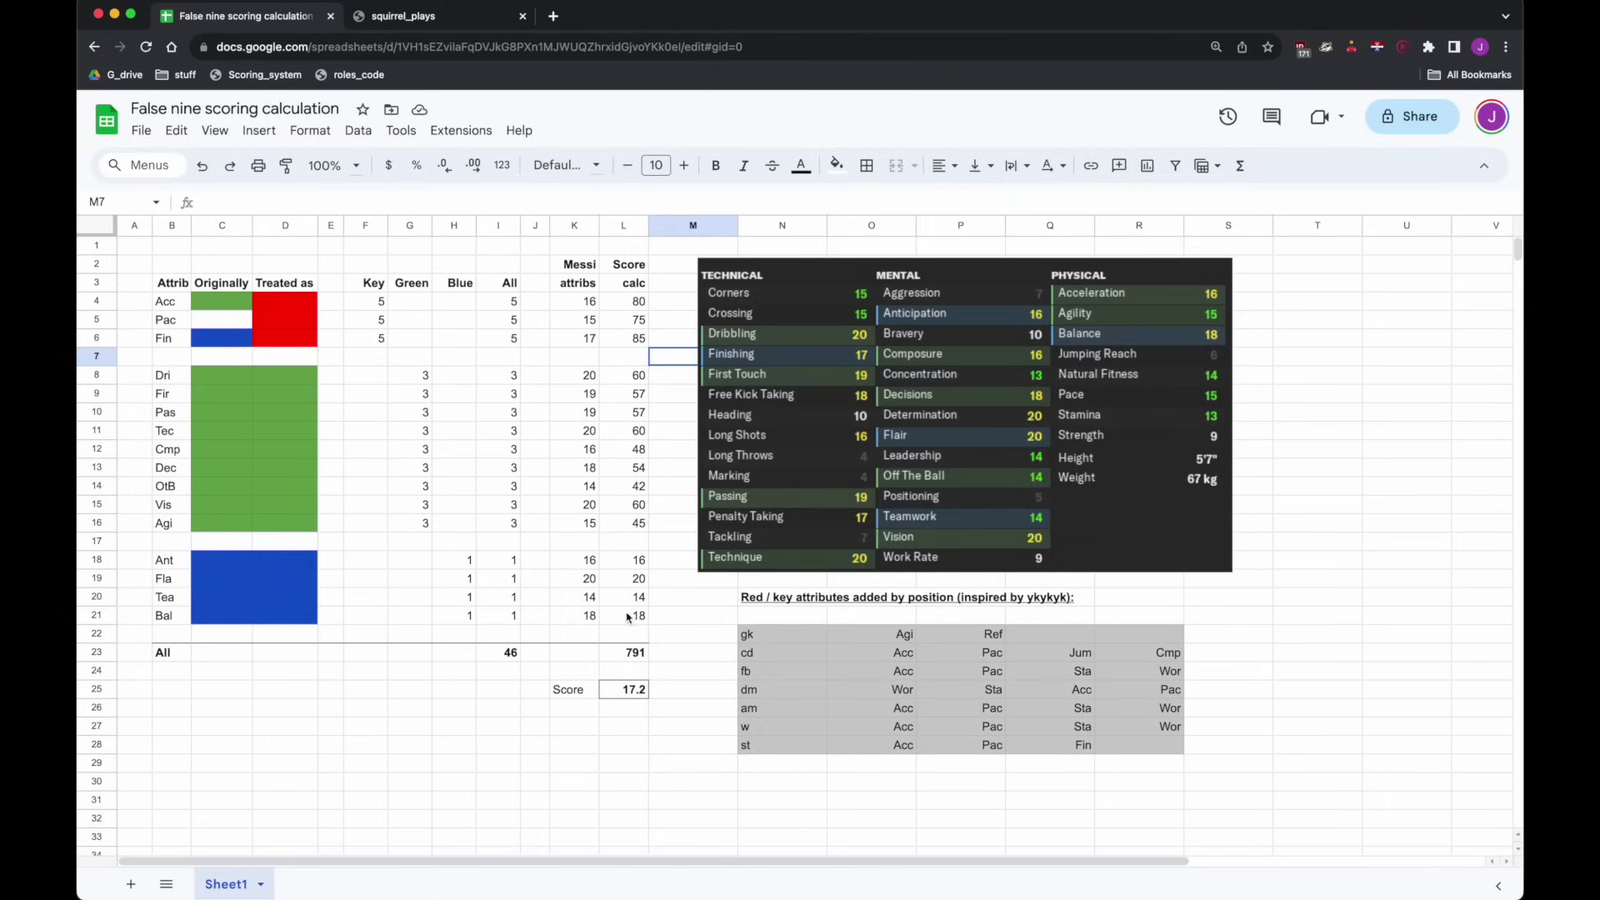
left_click(639, 655)
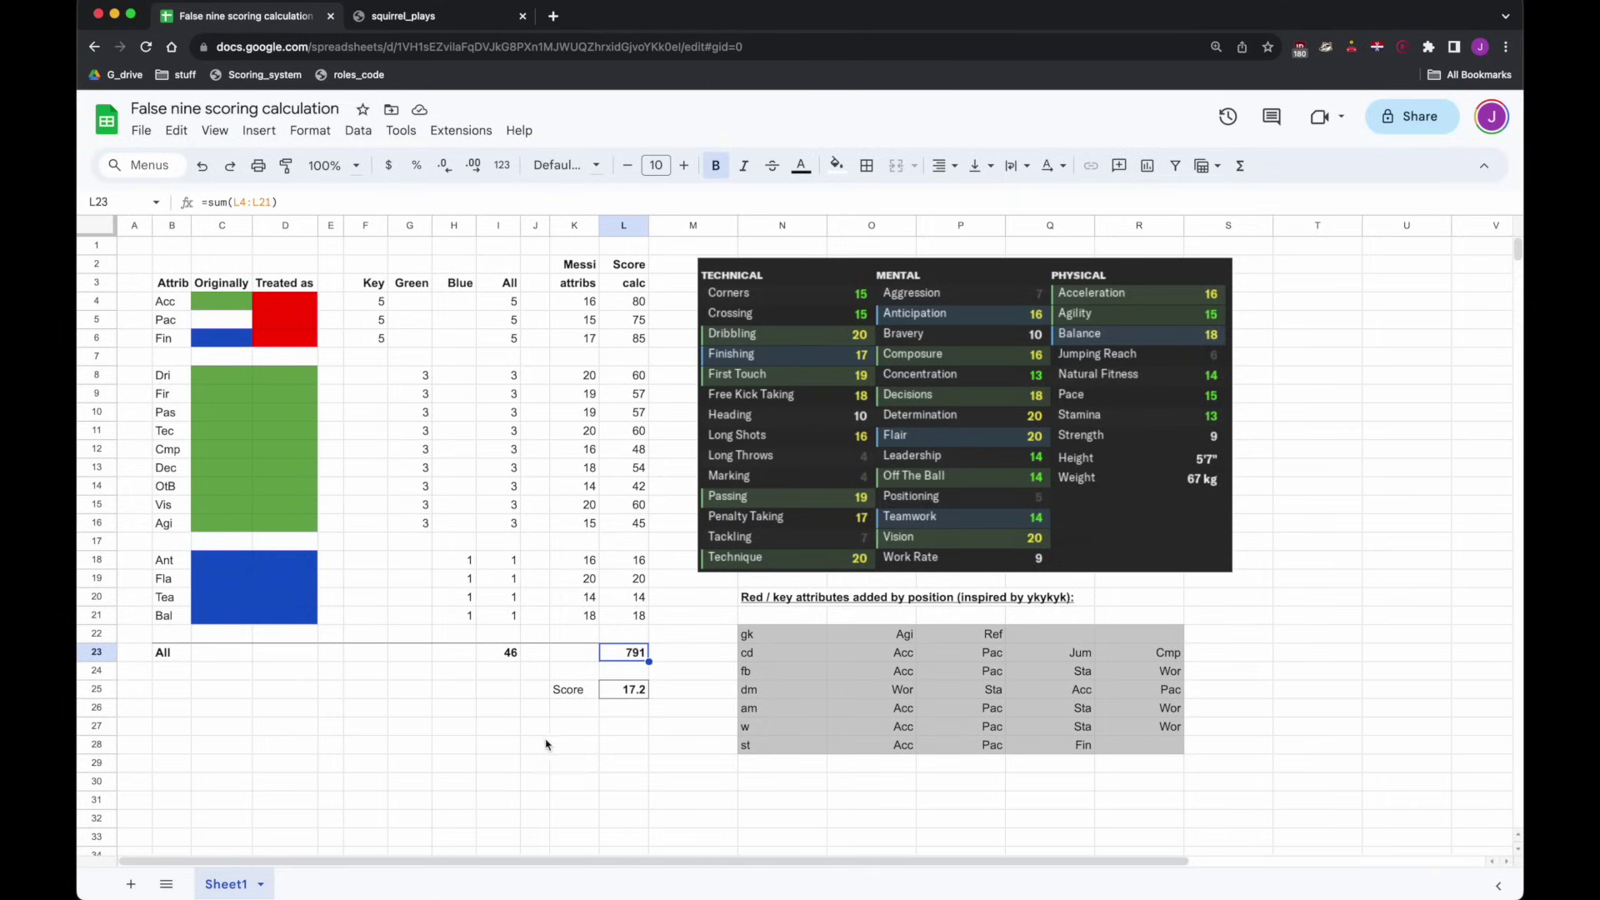
left_click(494, 738)
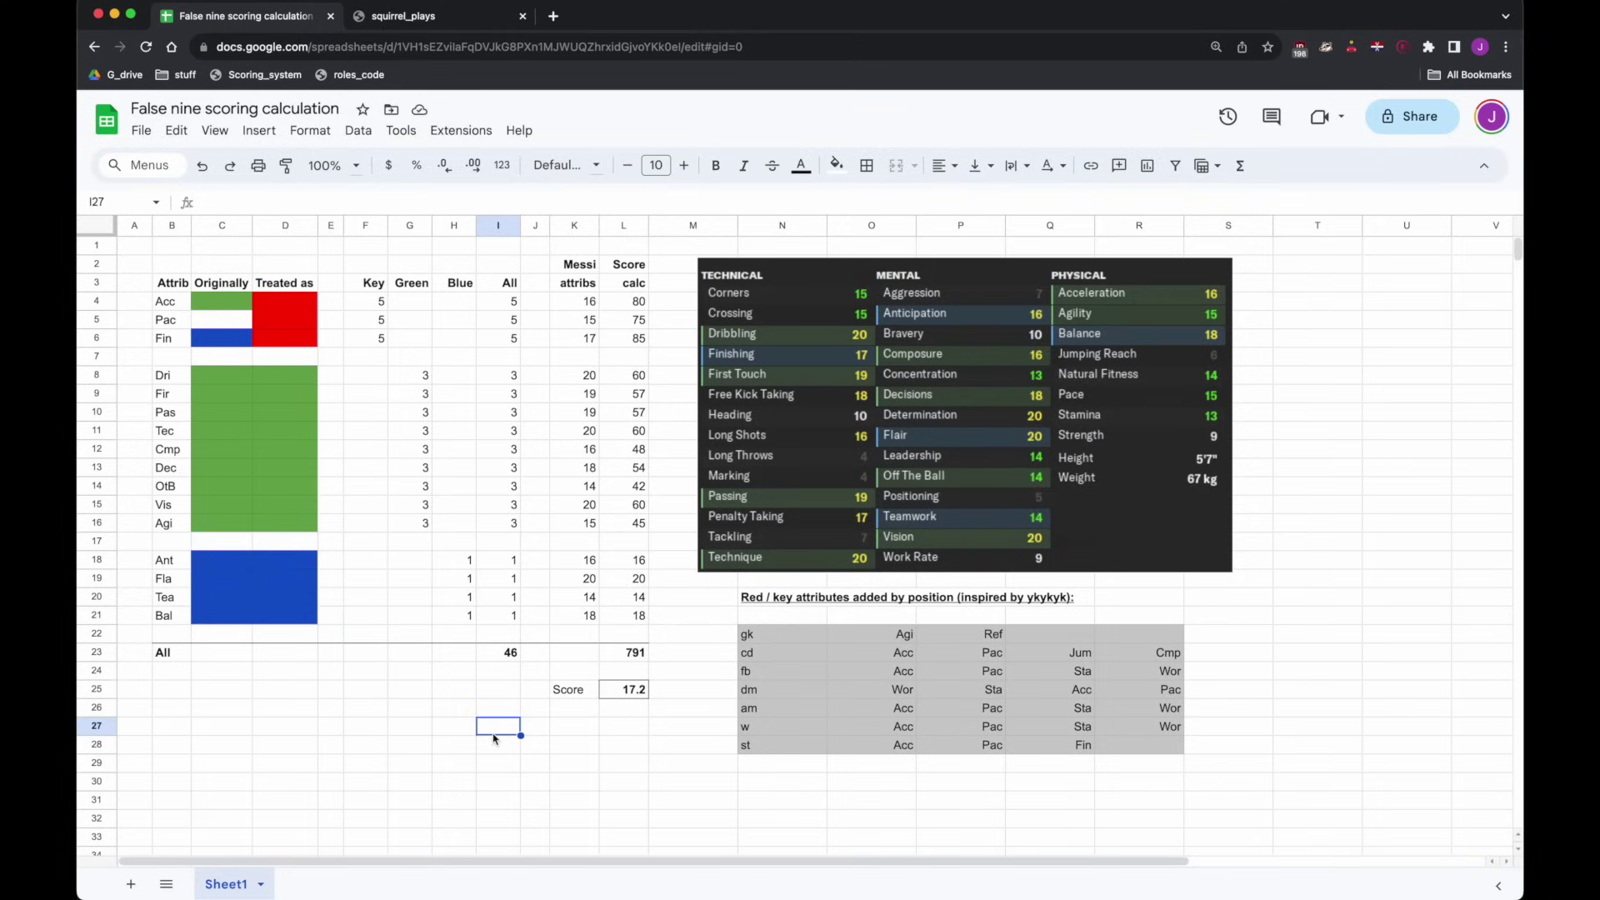
Step: Switch to the squirrel_plays page listing scoring code for FM24's 85 roles
key("ctrl+Tab")
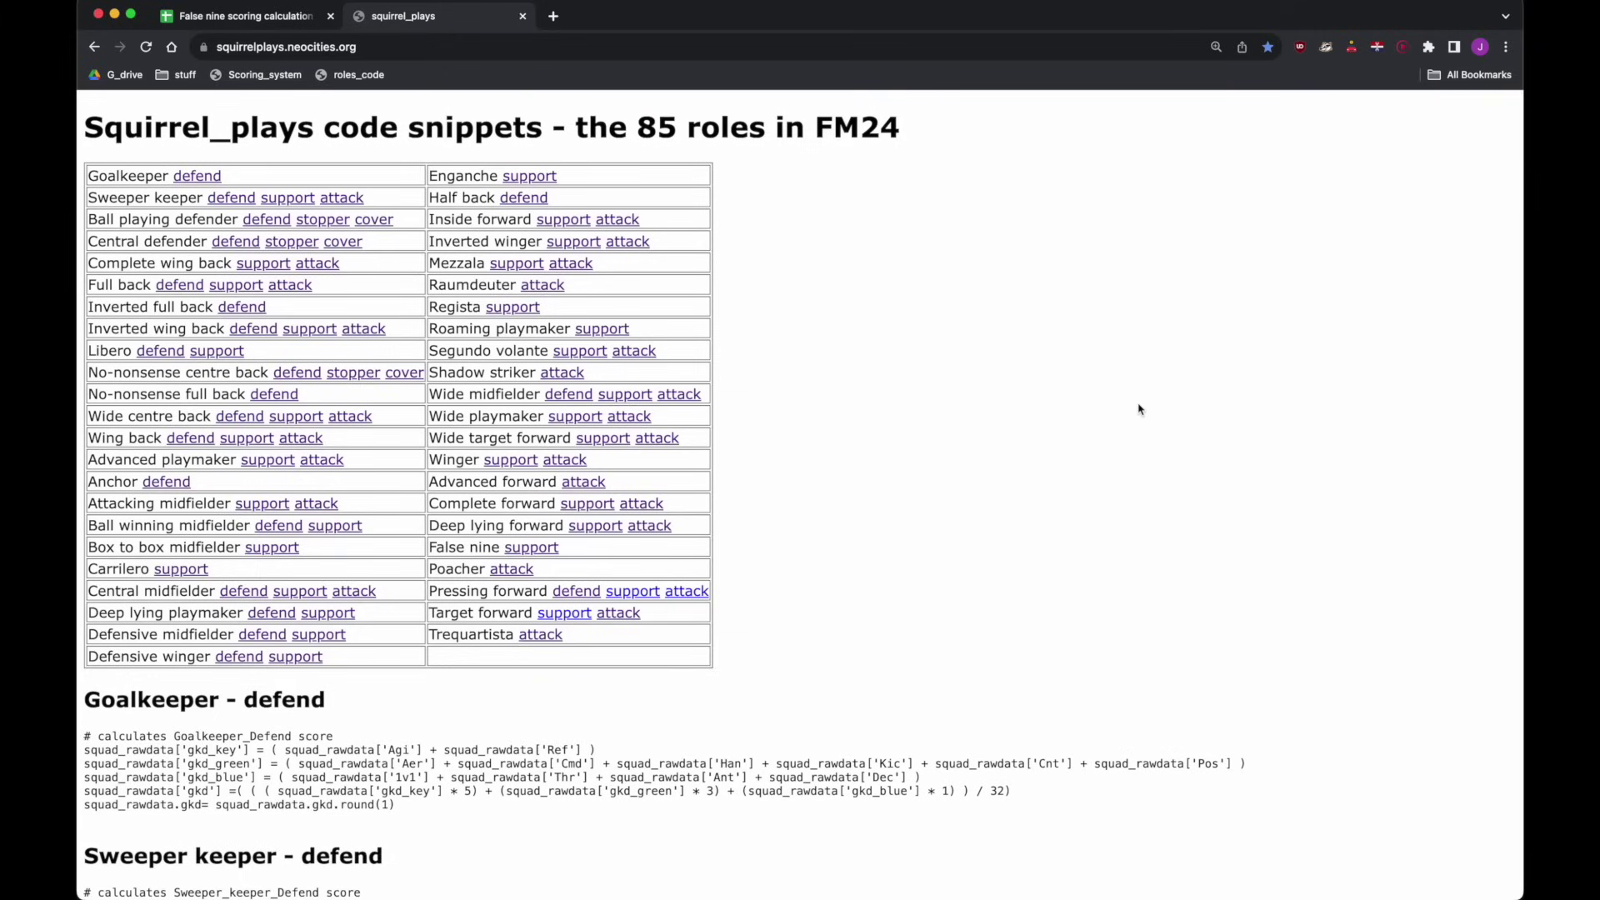